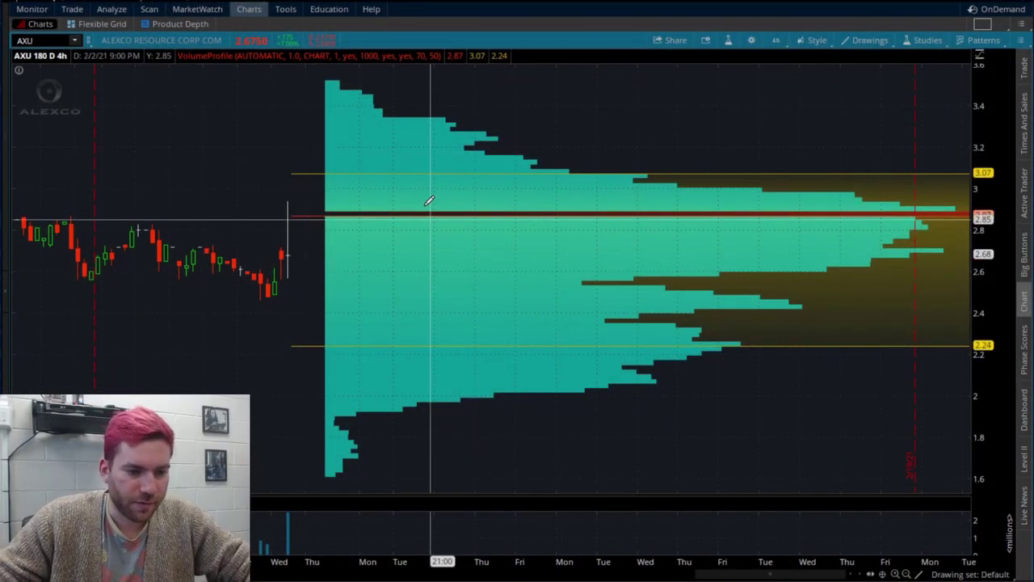
Draw a short horizontal trendline at about 2.89 near the mid-December 2020 candles and extend it both left and right.
{"action": "scroll", "coordinate": [403, 120], "scroll_direction": "down", "scroll_amount": 5}
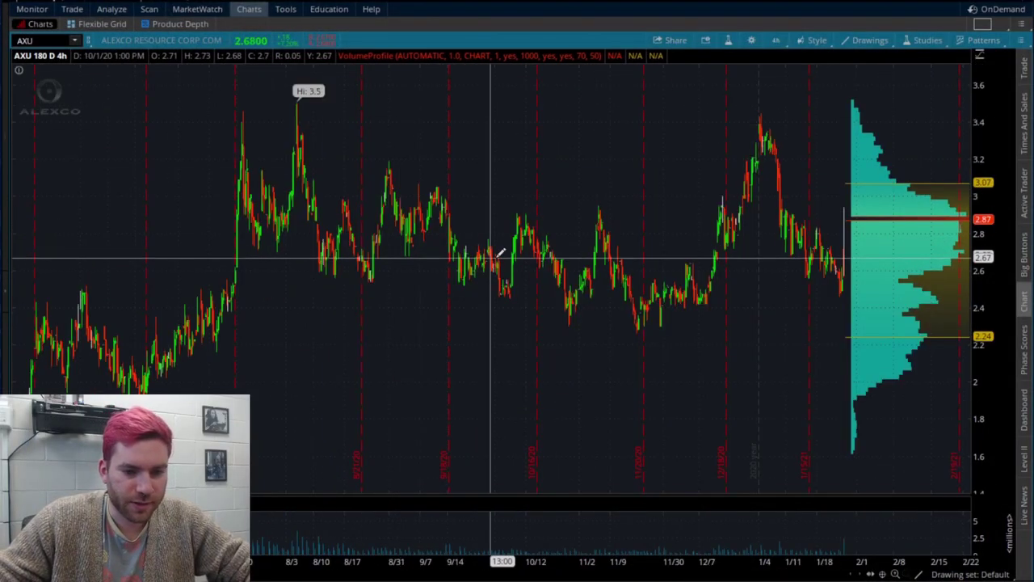
{"action": "left_click_drag", "start_coordinate": [417, 253], "coordinate": [1028, 249]}
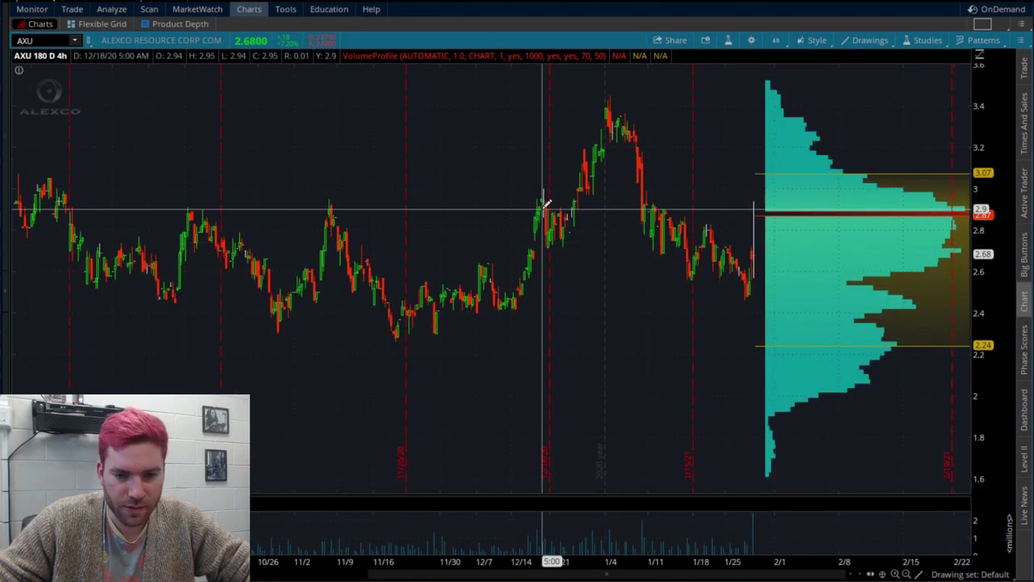
{"action": "left_click_drag", "start_coordinate": [533, 211], "coordinate": [539, 211]}
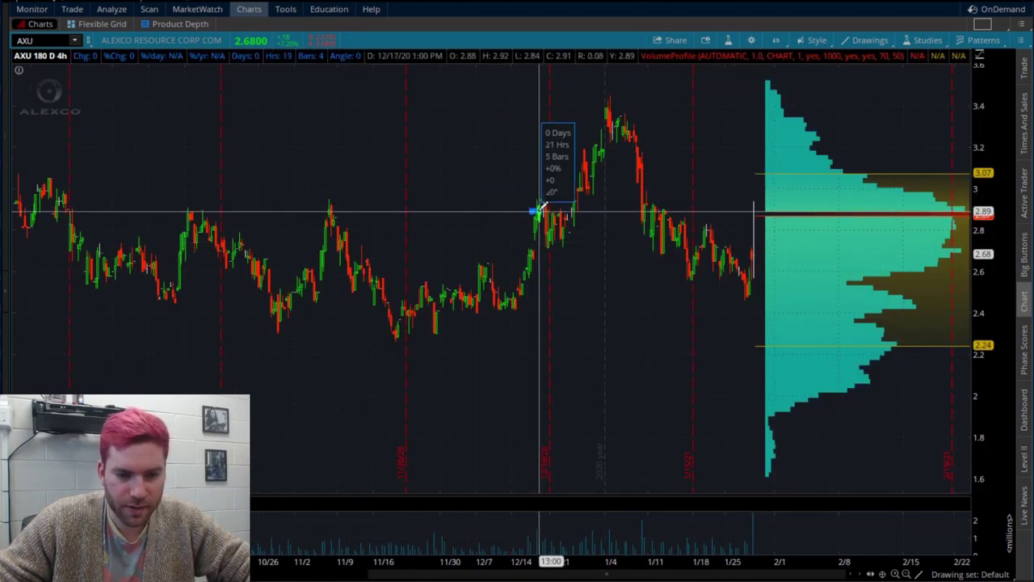
{"action": "right_click", "coordinate": [539, 213]}
{"action": "left_click", "coordinate": [631, 315]}
{"action": "right_click", "coordinate": [635, 212]}
{"action": "left_click", "coordinate": [670, 292]}
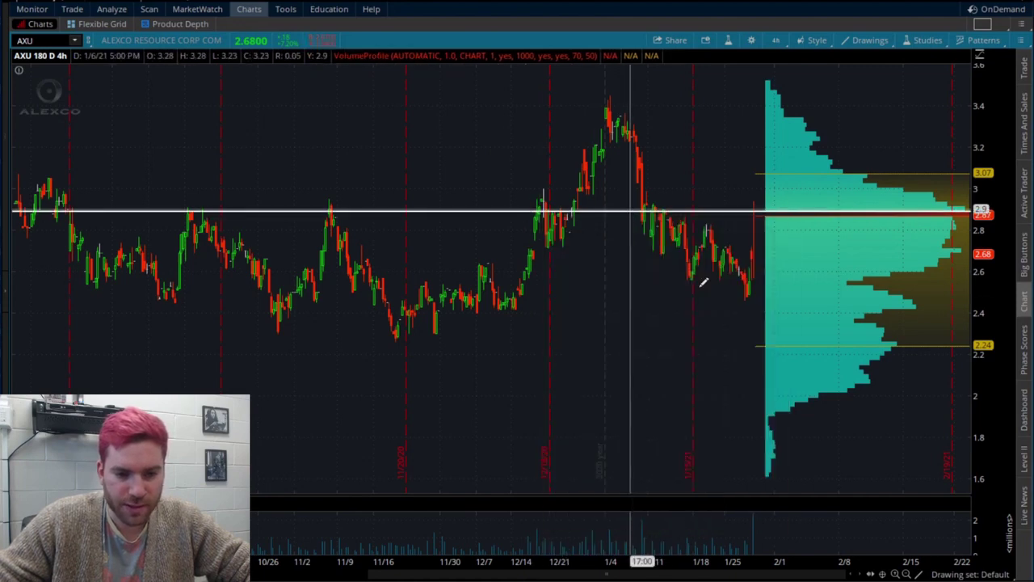
Redraw the extended 2.89 trendline as a channel with its second line about 0.02 below.
{"action": "right_click", "coordinate": [641, 208]}
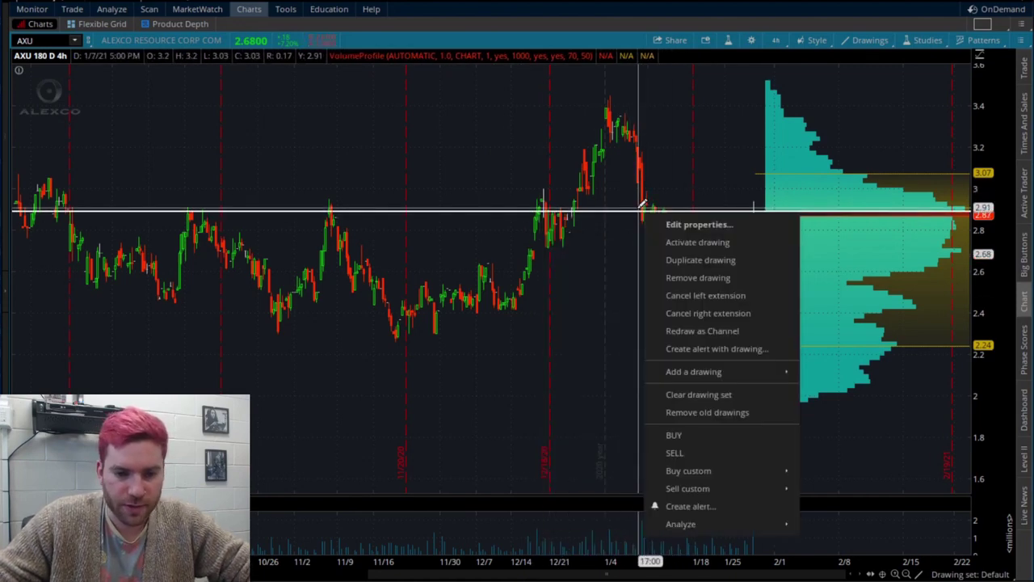
{"action": "left_click", "coordinate": [704, 331]}
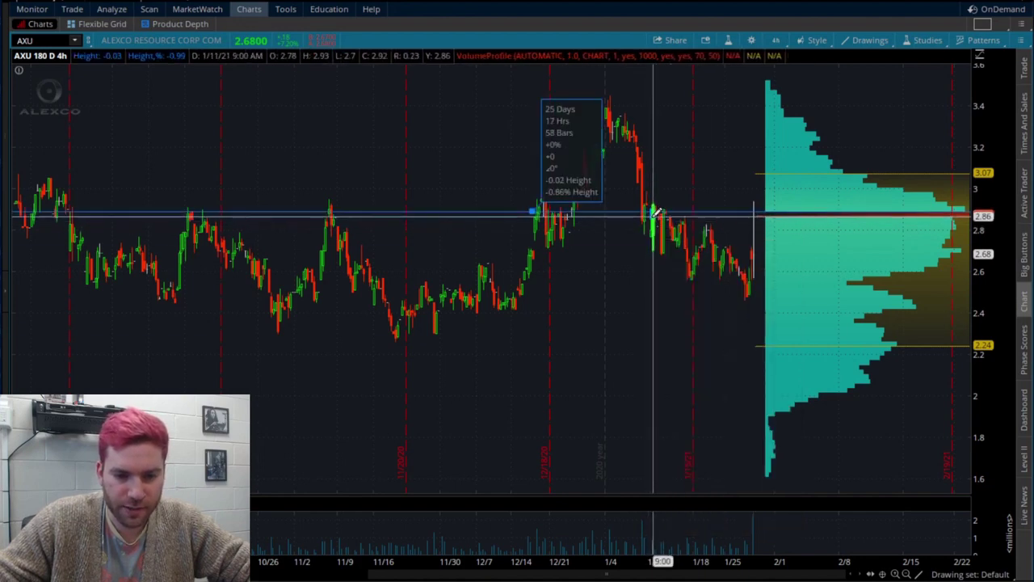
{"action": "left_click", "coordinate": [642, 233]}
Format the channel near 2.89 with red dashed lines.
{"action": "scroll", "coordinate": [785, 261], "scroll_direction": "down", "scroll_amount": 2}
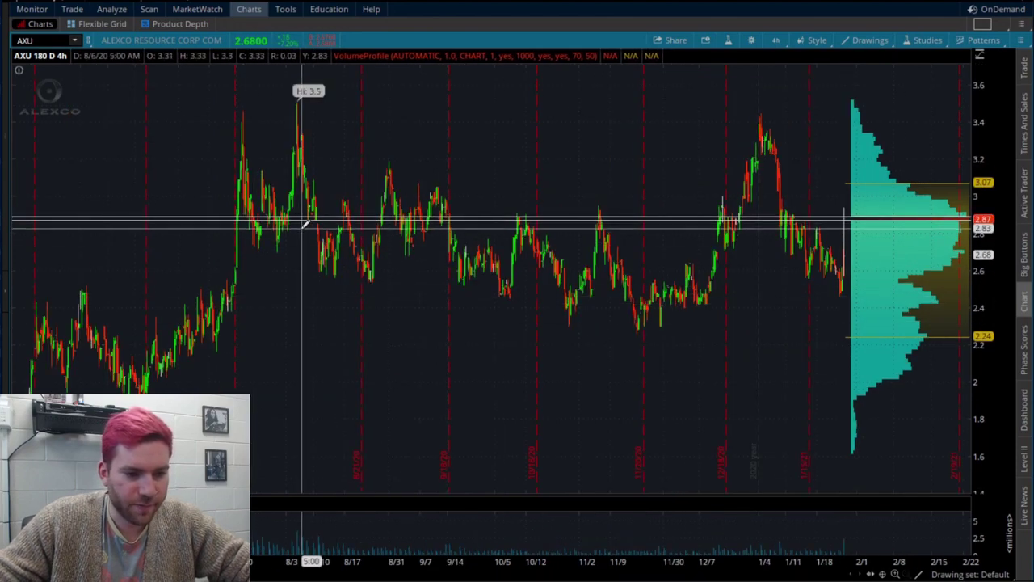
{"action": "left_click_drag", "start_coordinate": [231, 229], "coordinate": [788, 232]}
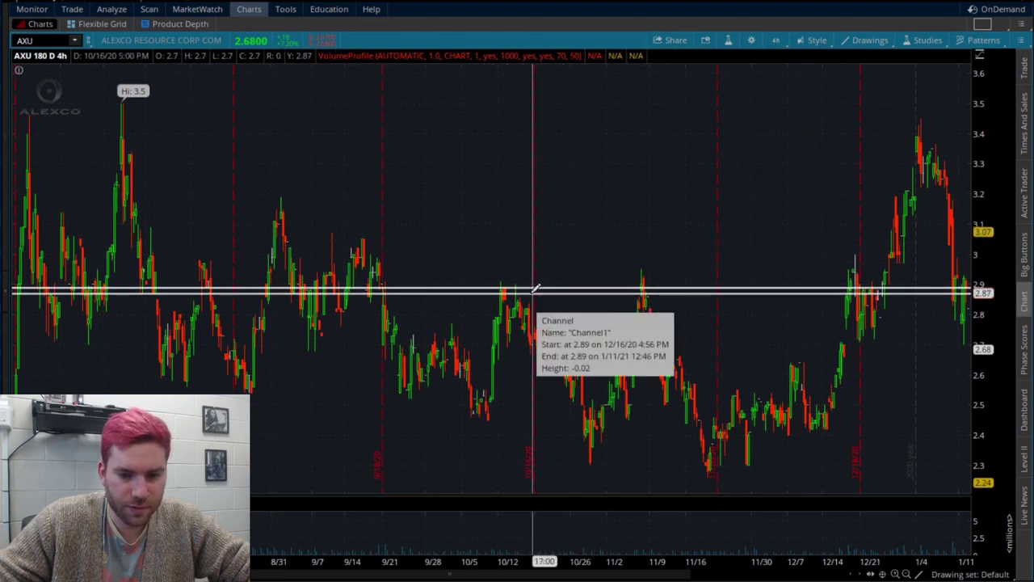
{"action": "mouse_move", "coordinate": [539, 285]}
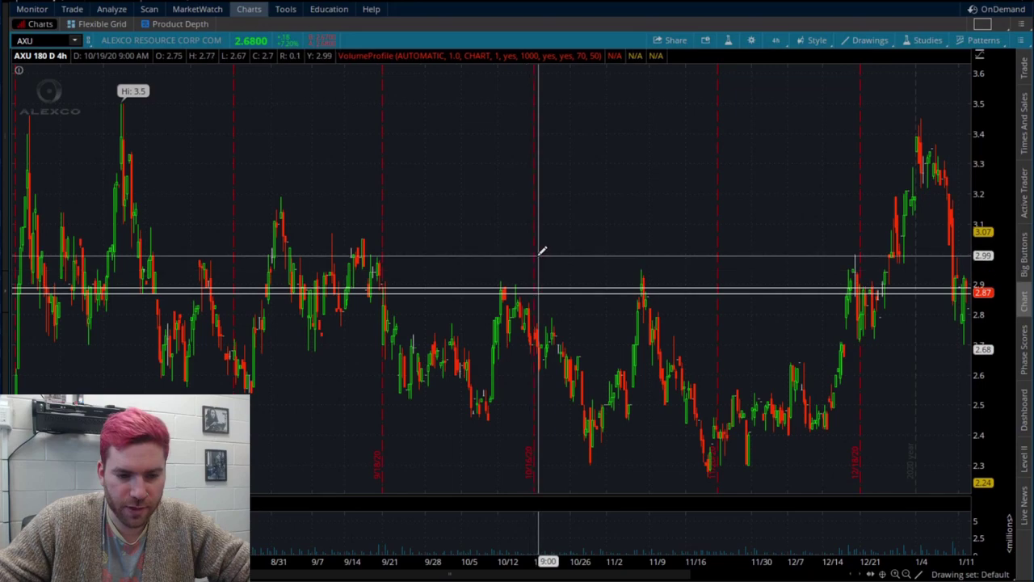
{"action": "scroll", "coordinate": [539, 253], "scroll_direction": "down", "scroll_amount": 3}
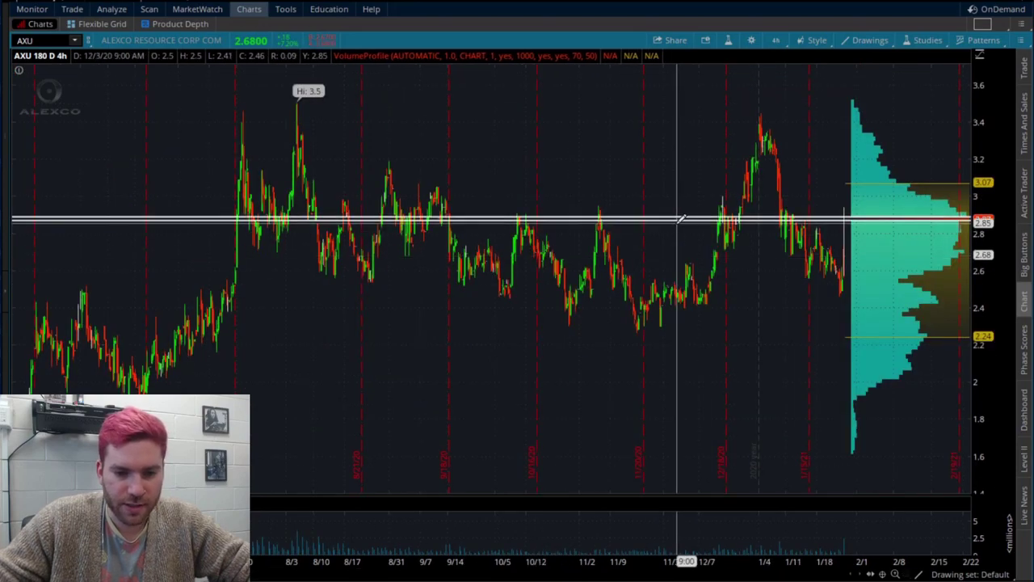
{"action": "double_click", "coordinate": [682, 218]}
{"action": "left_click", "coordinate": [472, 367]}
{"action": "left_click", "coordinate": [489, 433]}
{"action": "left_click", "coordinate": [373, 373]}
{"action": "left_click", "coordinate": [363, 413]}
{"action": "left_click", "coordinate": [668, 498]}
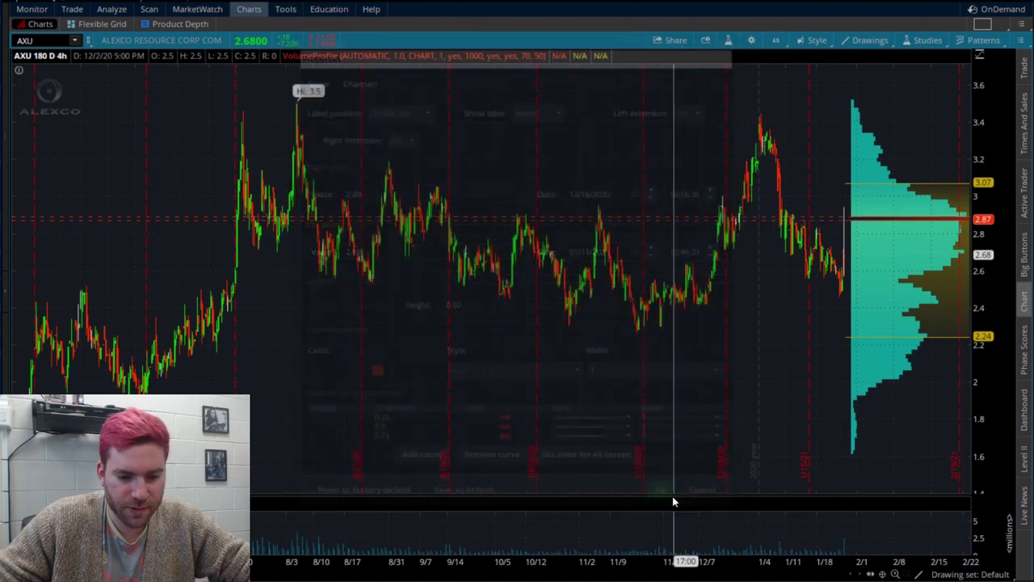
Examine how past candles behave around the dashed channel compared with the volume profile's peak.
{"action": "left_click_drag", "start_coordinate": [819, 256], "coordinate": [848, 255]}
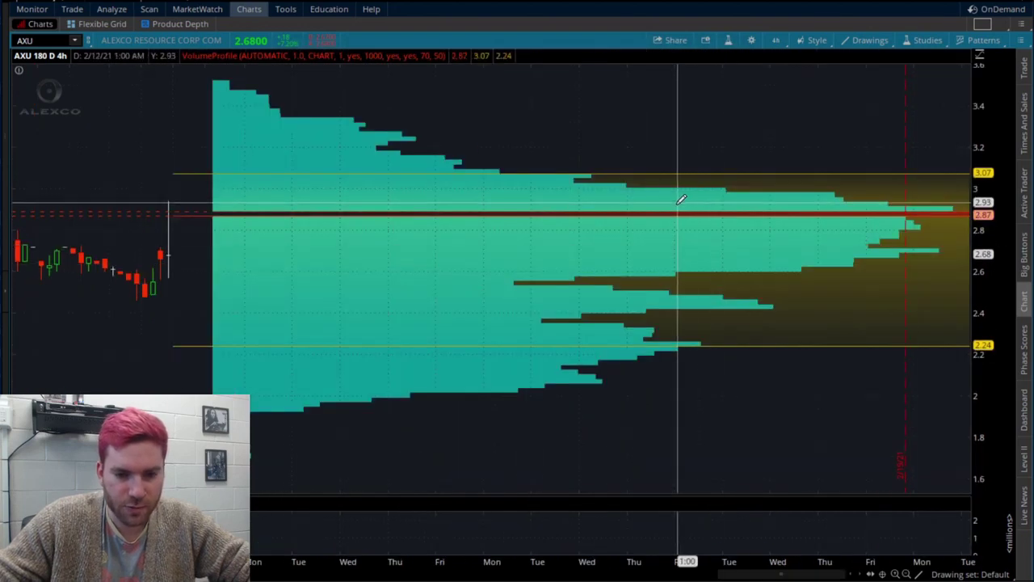
{"action": "scroll", "coordinate": [699, 157], "scroll_direction": "down", "scroll_amount": 3}
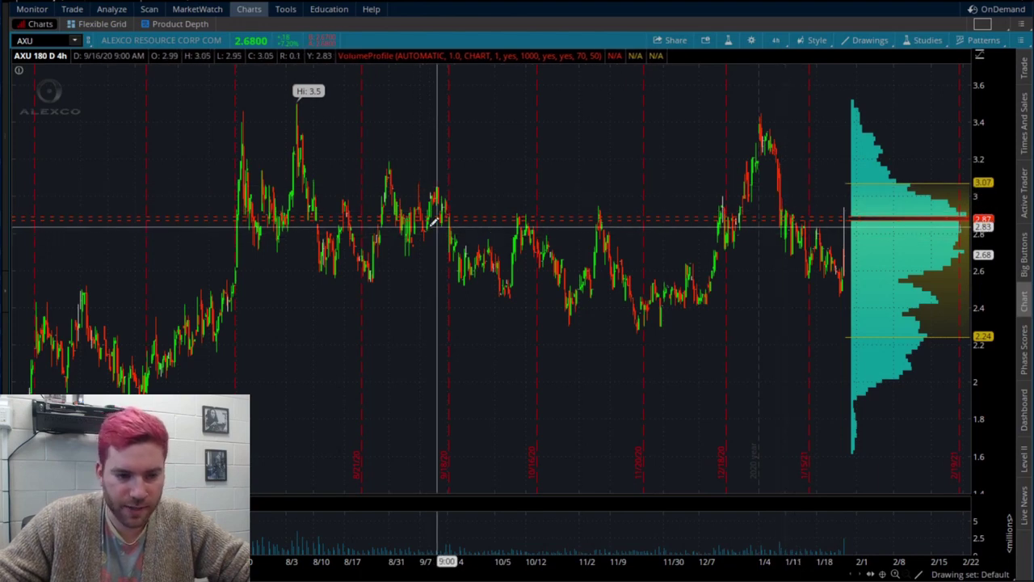
{"action": "left_click_drag", "start_coordinate": [224, 230], "coordinate": [850, 234]}
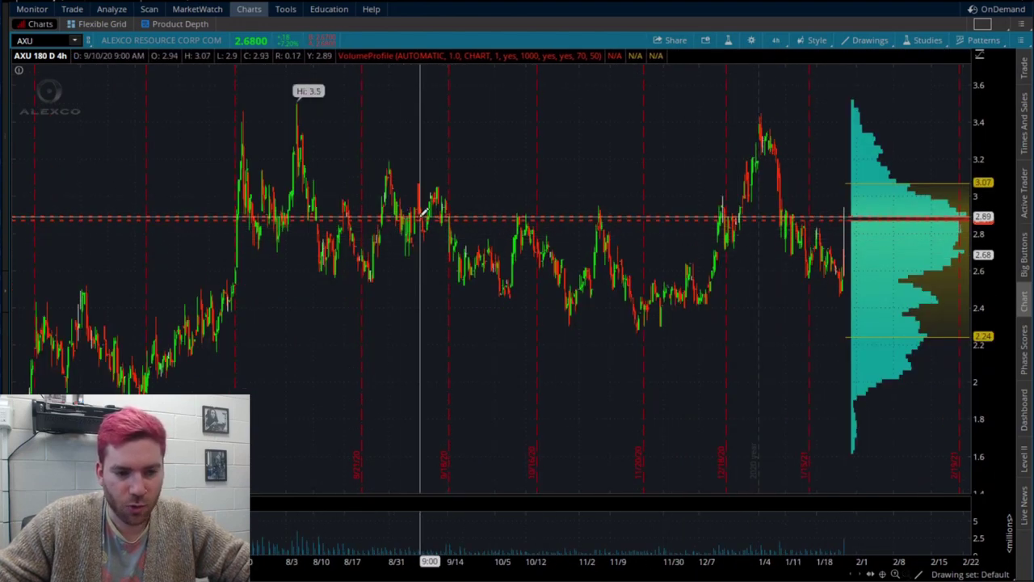
{"action": "scroll", "coordinate": [249, 220], "scroll_direction": "up", "scroll_amount": 5}
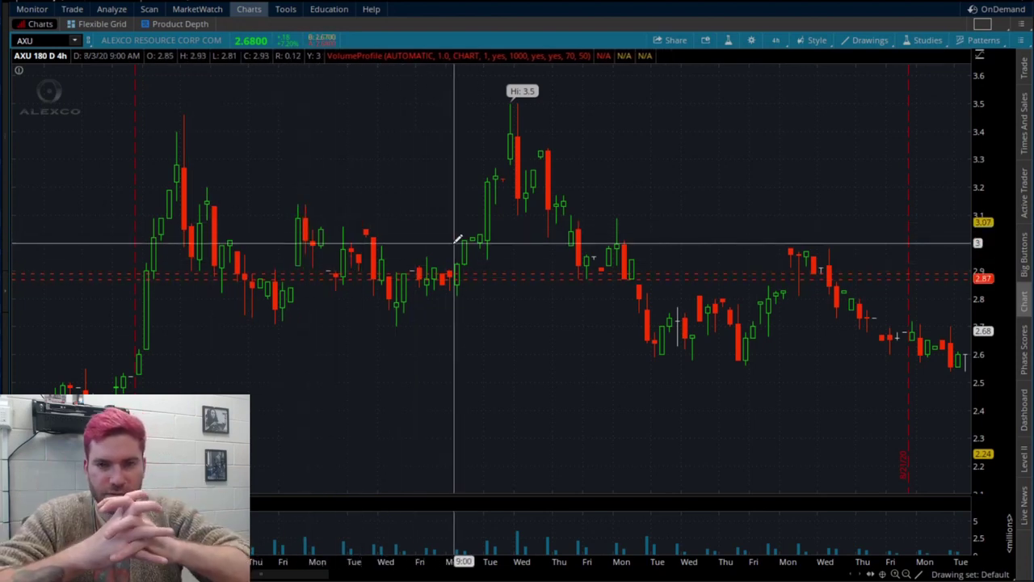
{"action": "scroll", "coordinate": [514, 207], "scroll_direction": "down", "scroll_amount": 3}
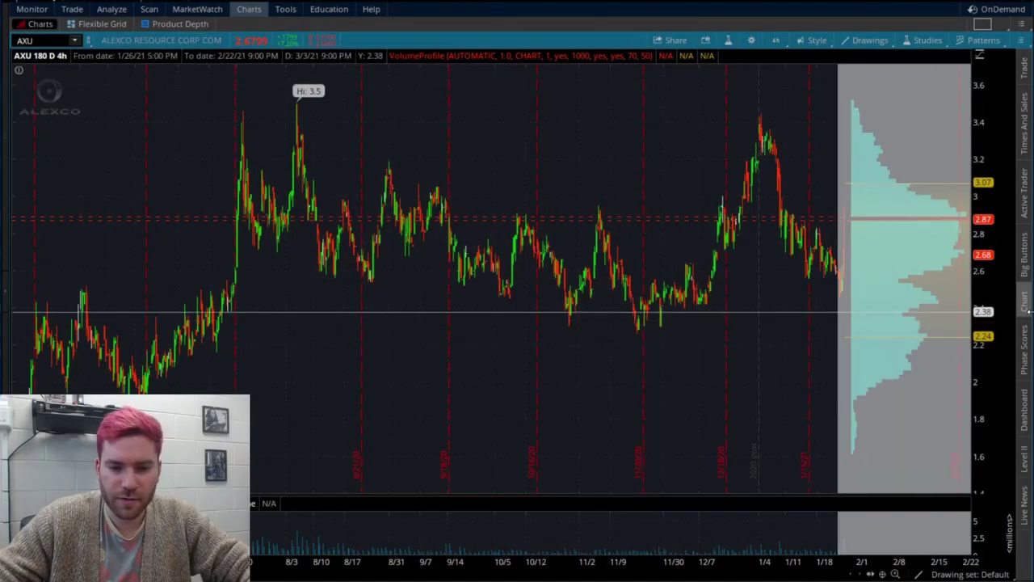
Place price levels on the volume profile's peaks at about 2.43, 2.25, 2.07, 2.7, 3.06 and 3.24, and return to the trendline tool.
{"action": "scroll", "coordinate": [687, 235], "scroll_direction": "up", "scroll_amount": 10}
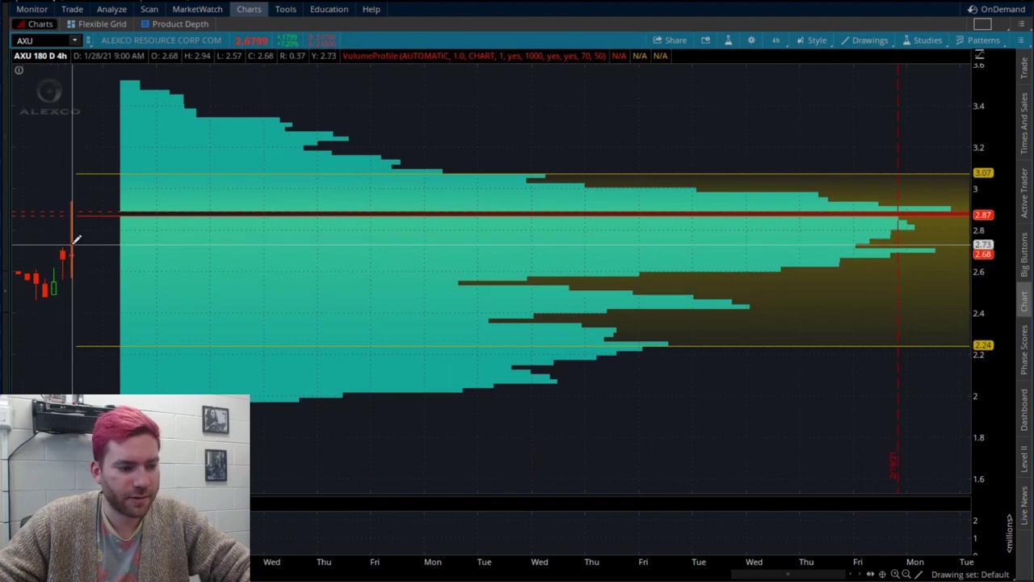
{"action": "right_click", "coordinate": [667, 126]}
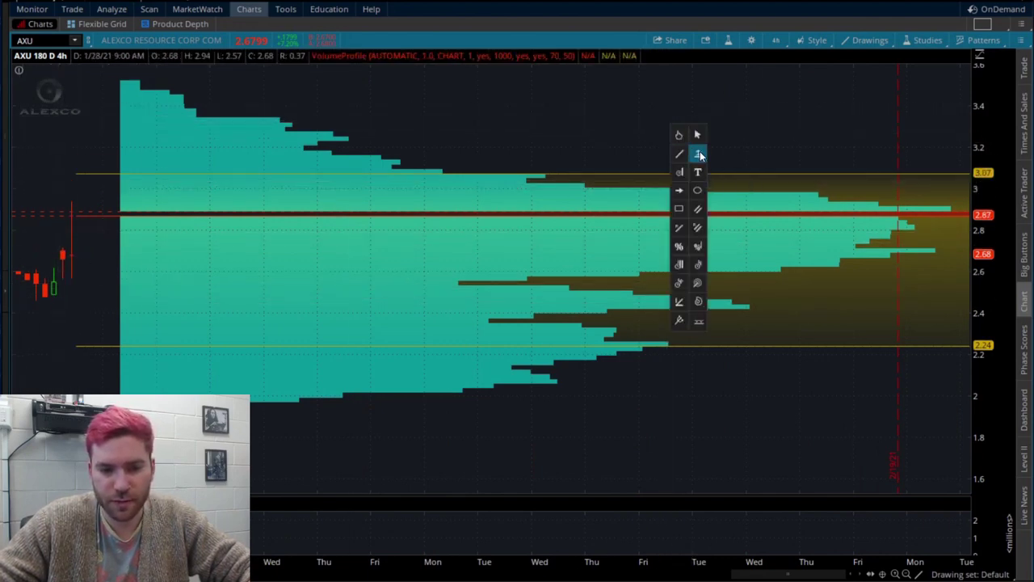
{"action": "left_click", "coordinate": [699, 154]}
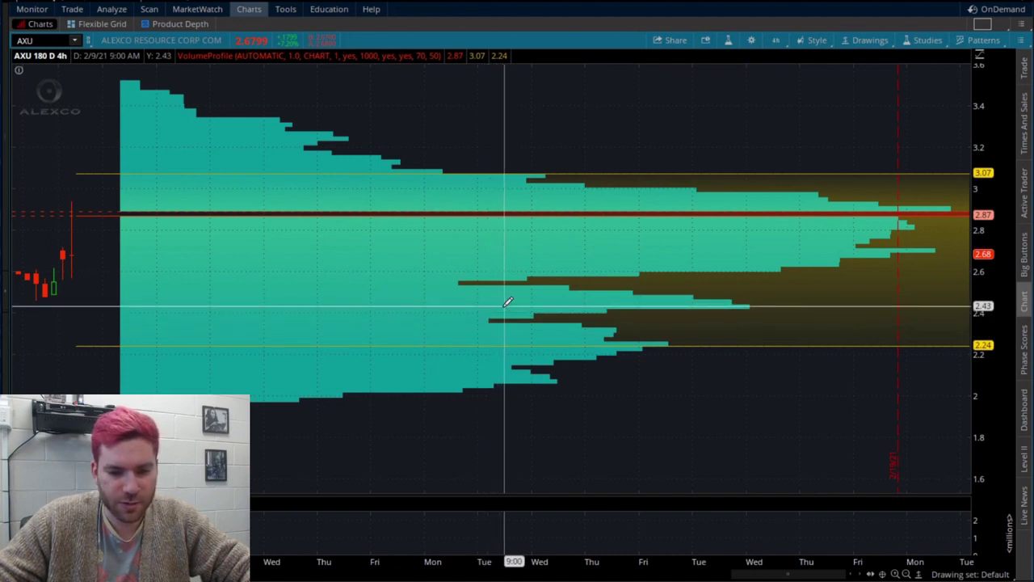
{"action": "left_click", "coordinate": [750, 304]}
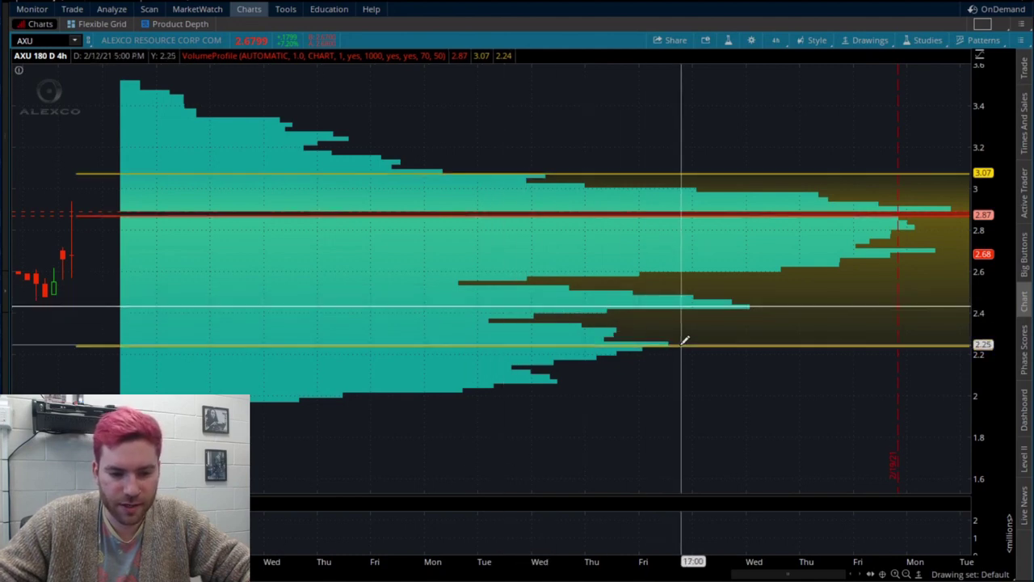
{"action": "left_click", "coordinate": [544, 377]}
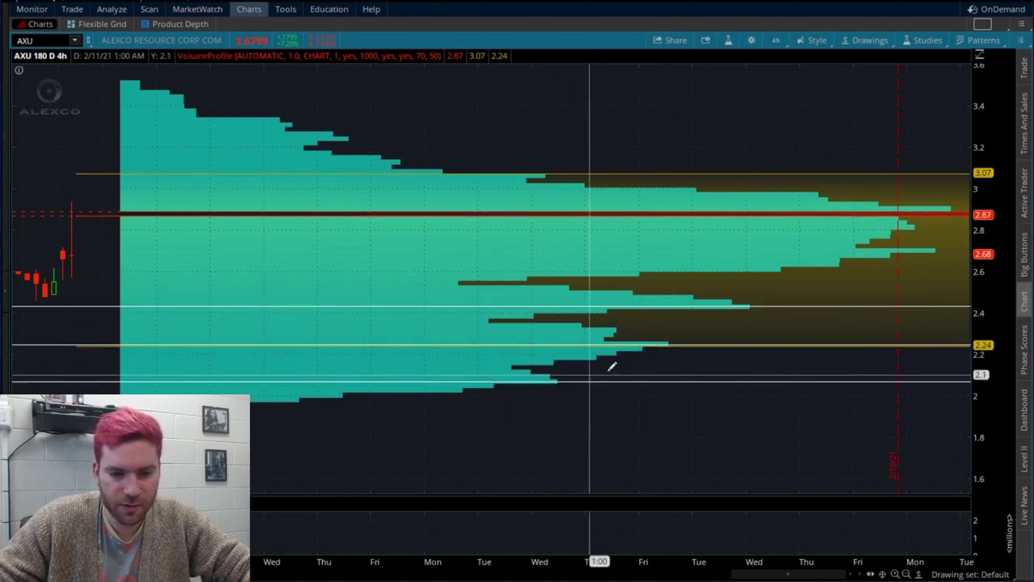
{"action": "left_click", "coordinate": [831, 250]}
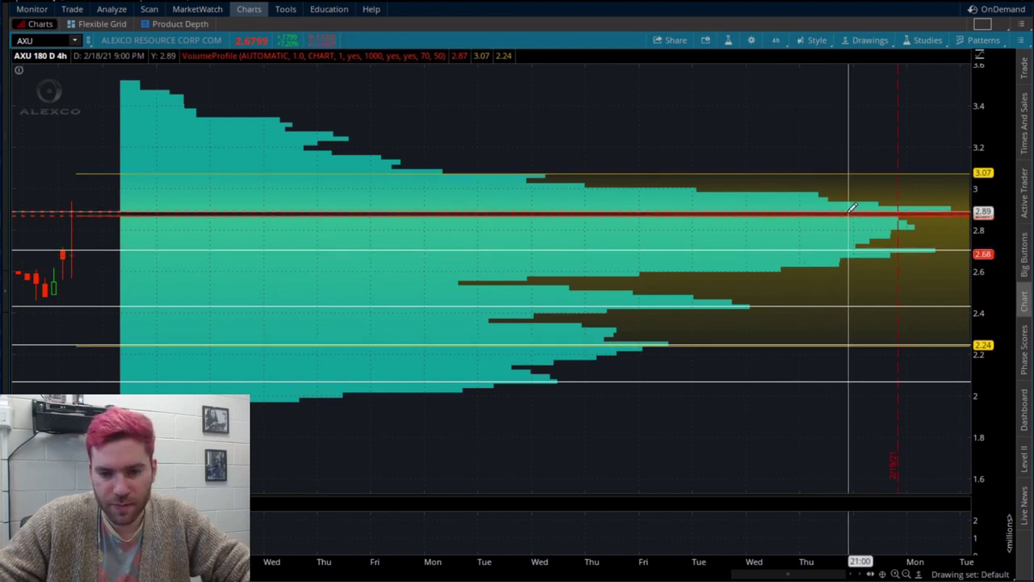
{"action": "left_click", "coordinate": [544, 173]}
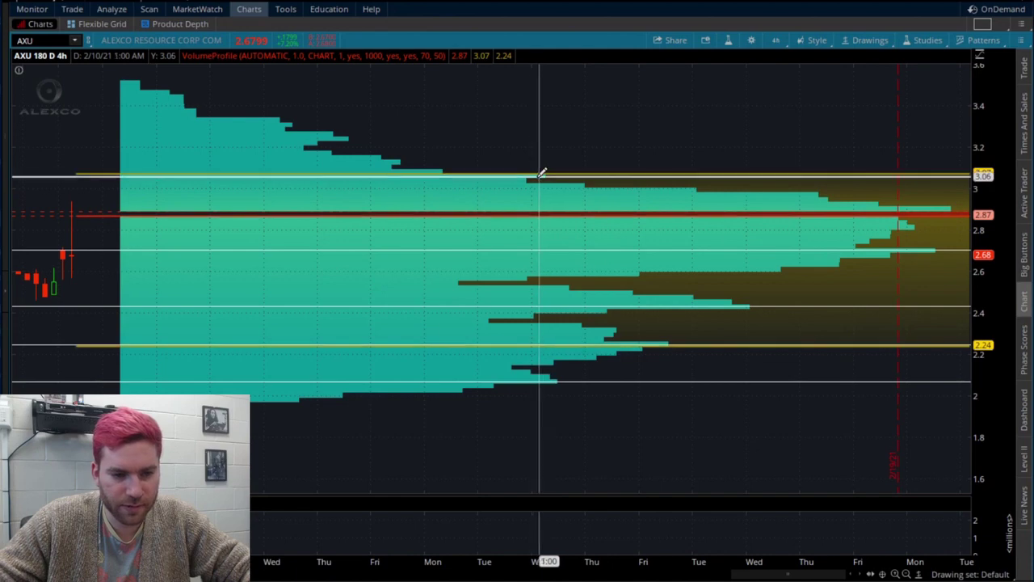
{"action": "left_click", "coordinate": [348, 136]}
{"action": "middle_click", "coordinate": [493, 118]}
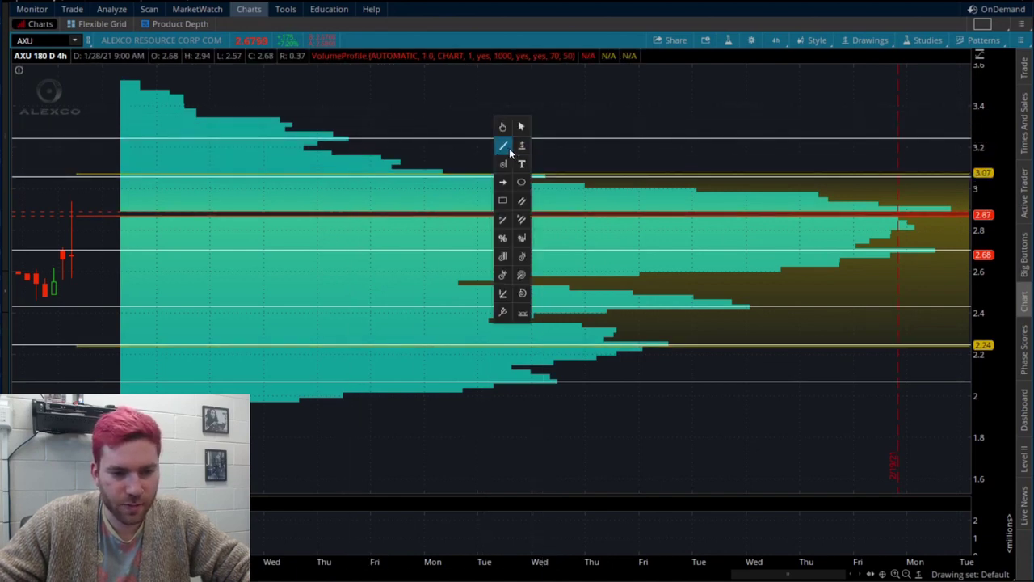
{"action": "left_click", "coordinate": [506, 147]}
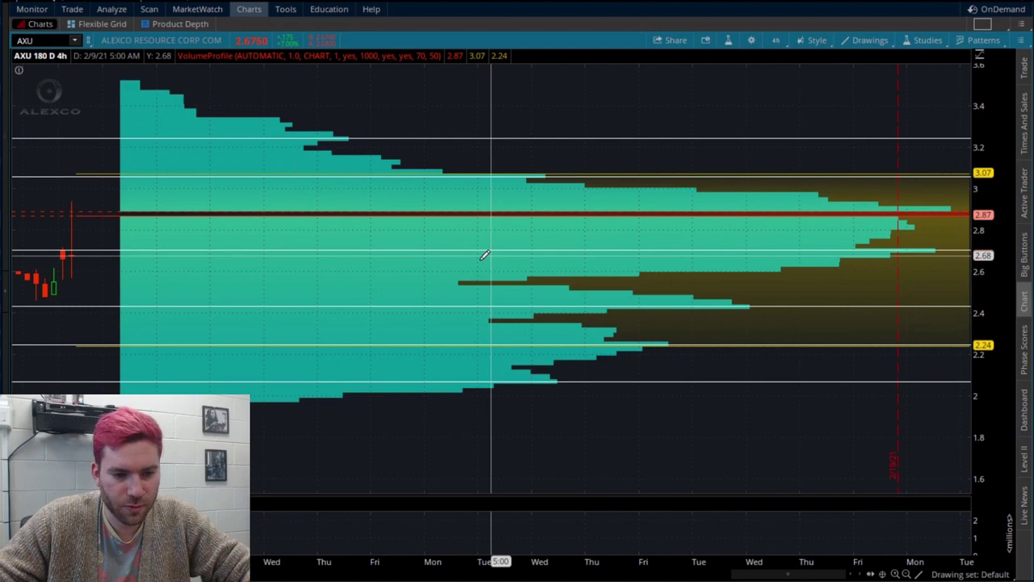
Remove the price levels at 2.25 and 2.07 from the full chart.
{"action": "scroll", "coordinate": [588, 76], "scroll_direction": "down", "scroll_amount": 5}
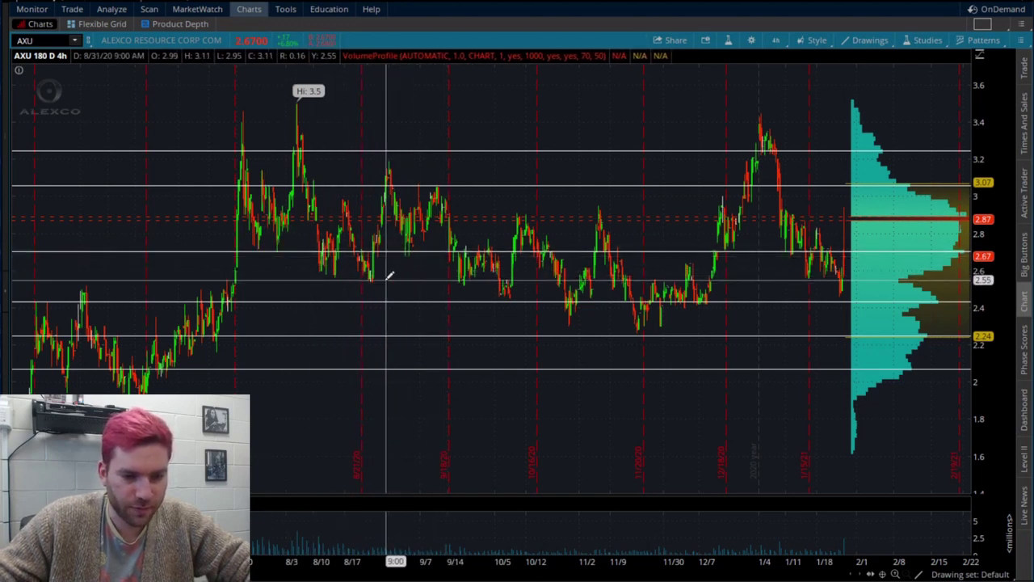
{"action": "left_click", "coordinate": [421, 300]}
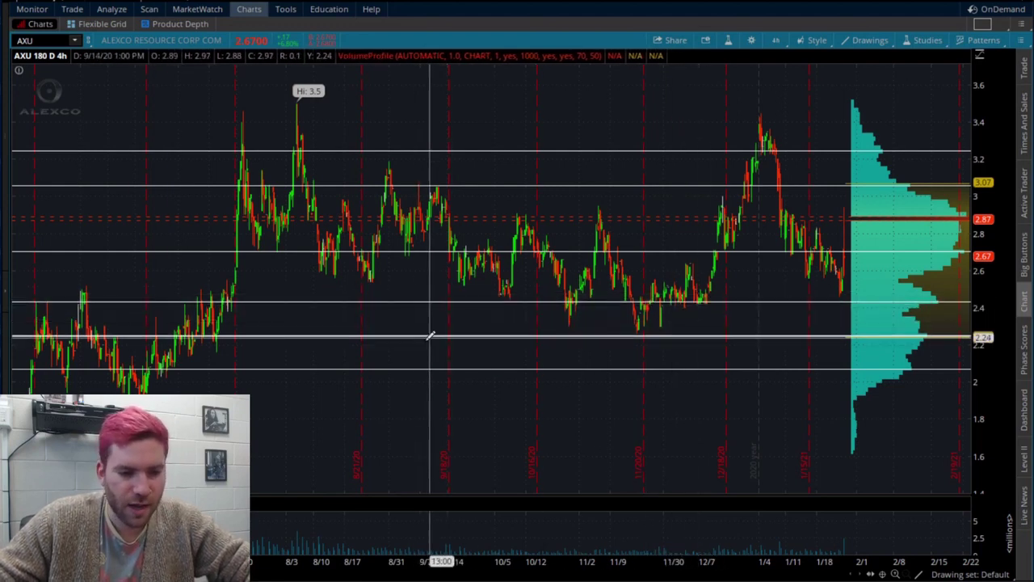
{"action": "right_click", "coordinate": [456, 337]}
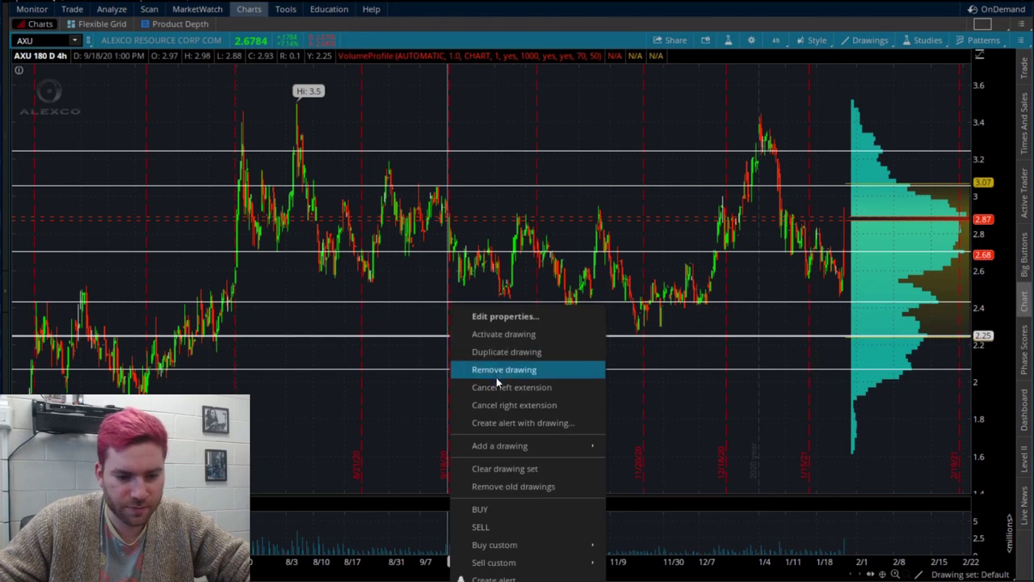
{"action": "left_click", "coordinate": [503, 370]}
{"action": "right_click", "coordinate": [504, 373]}
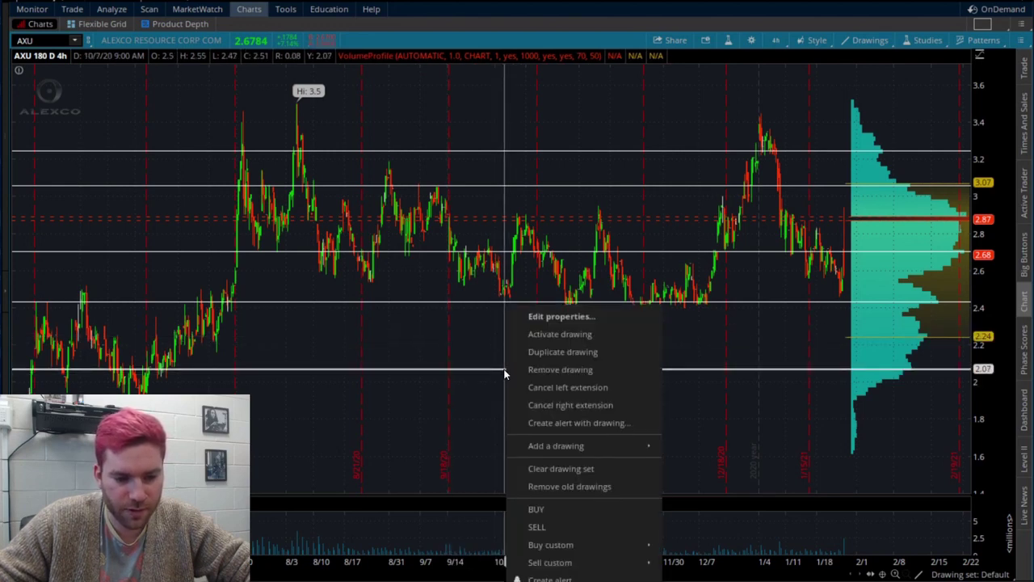
{"action": "left_click", "coordinate": [544, 370]}
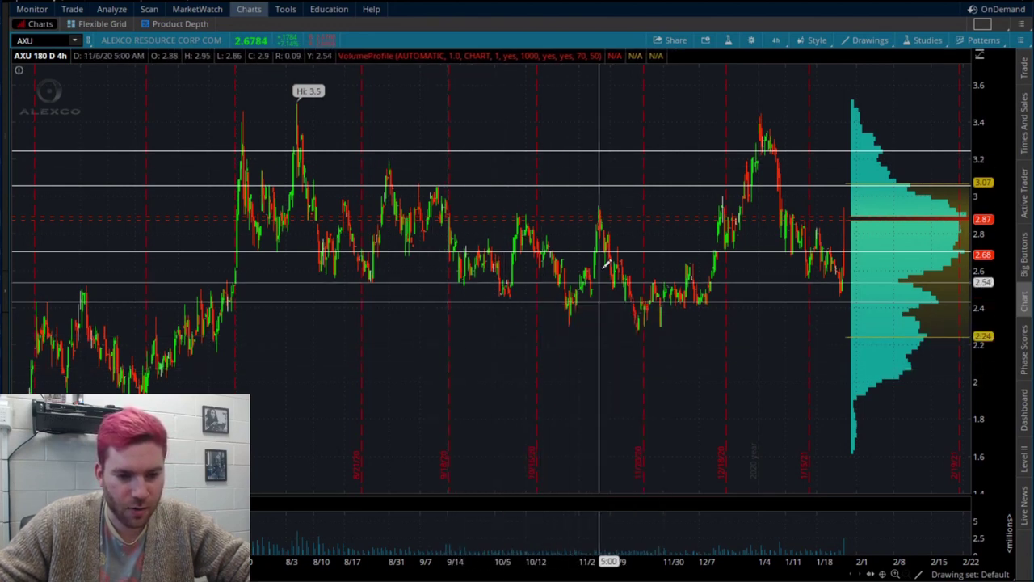
Activate the 2.43 price level and move it down to about 2.31.
{"action": "right_click", "coordinate": [451, 303]}
{"action": "left_click", "coordinate": [474, 317]}
{"action": "left_click_drag", "start_coordinate": [474, 301], "coordinate": [478, 323]}
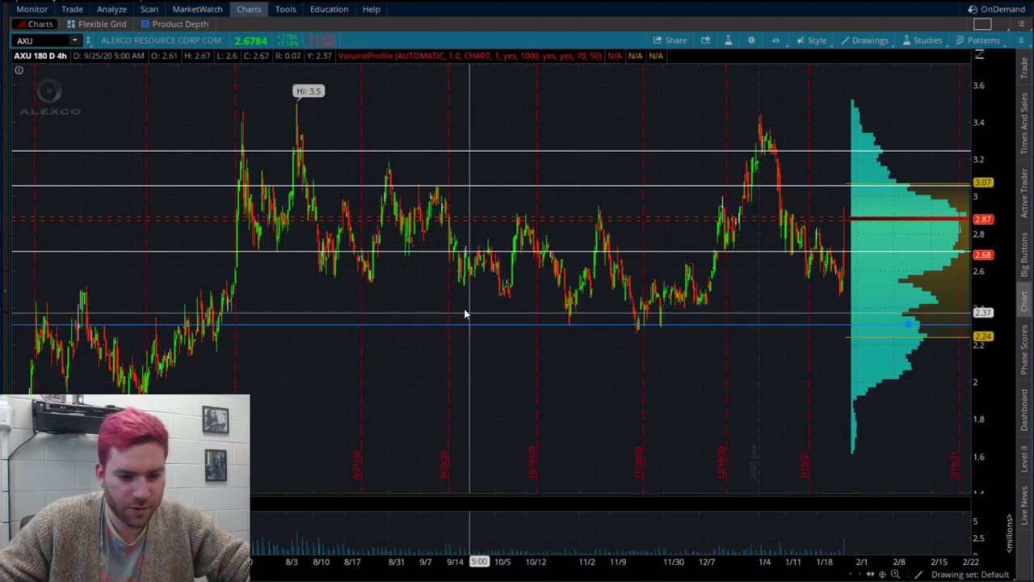
Add a price level at about 2.54, between the 2.7 level and the lowest level.
{"action": "right_click", "coordinate": [437, 295]}
{"action": "right_click", "coordinate": [426, 288], "text": "ctrl"}
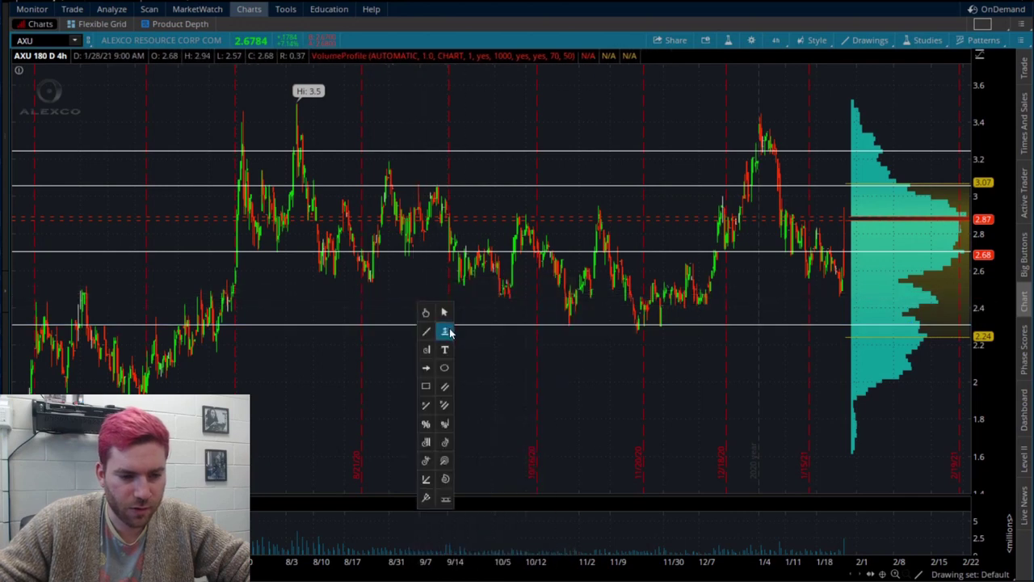
{"action": "left_click", "coordinate": [445, 331]}
{"action": "left_click", "coordinate": [420, 281]}
Remove the uppermost price level, near 3.24, from the volume profile.
{"action": "left_click_drag", "start_coordinate": [808, 243], "coordinate": [992, 252]}
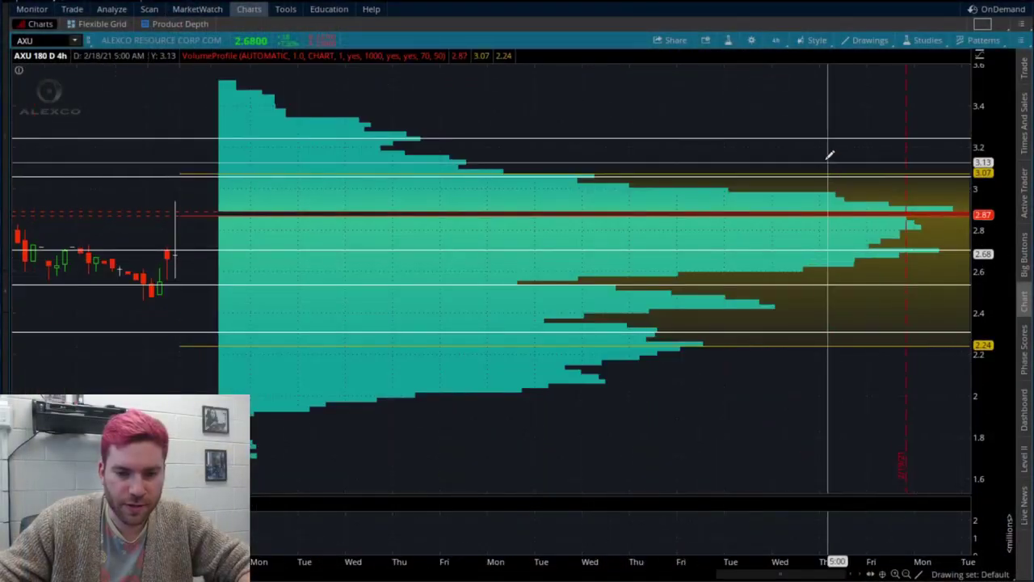
{"action": "right_click", "coordinate": [807, 142]}
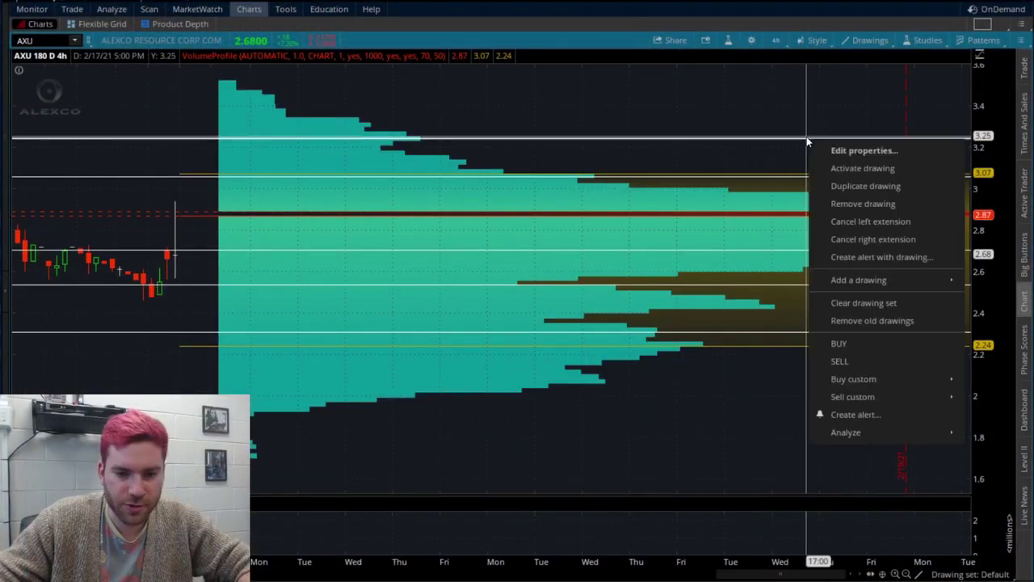
{"action": "left_click", "coordinate": [851, 201]}
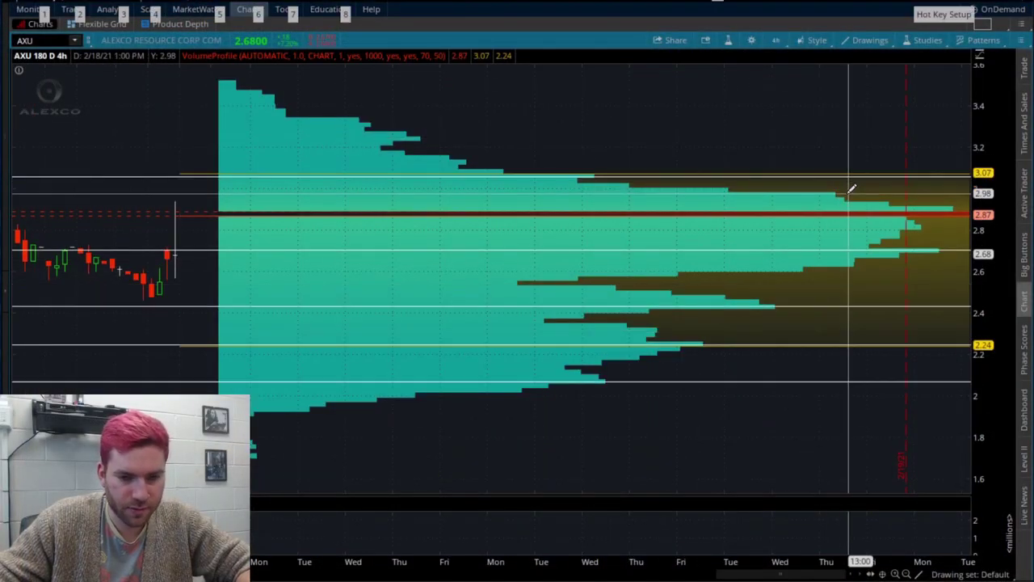
Clear all the drawn price levels from the AXU chart.
{"action": "right_click", "coordinate": [778, 305]}
{"action": "right_click", "coordinate": [774, 307]}
{"action": "left_click", "coordinate": [788, 370]}
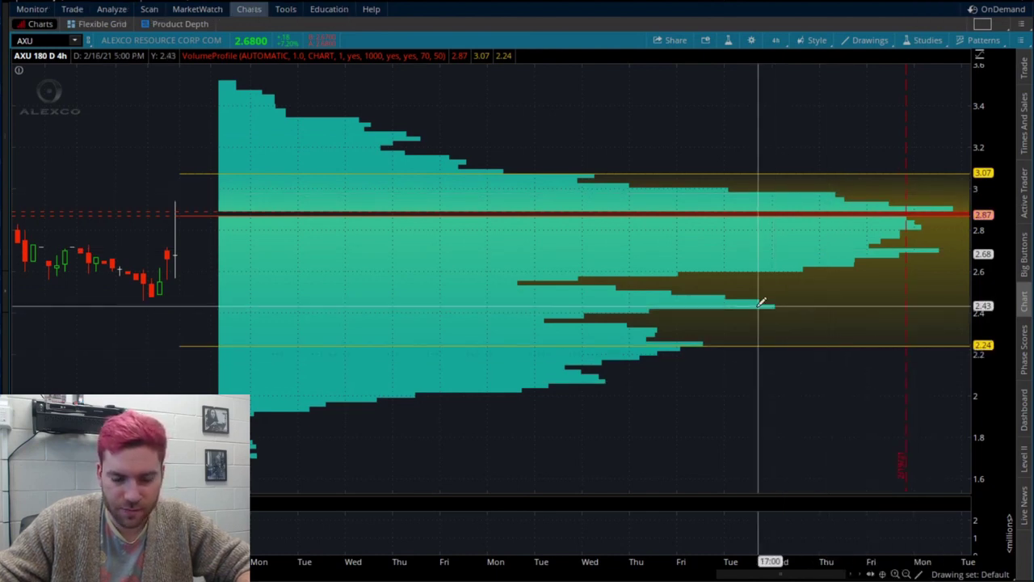
Add price levels at about 3.18, 3.36, 2.55, 2.38 and 1.87 at the thin spots of the volume profile.
{"action": "middle_click", "coordinate": [747, 278]}
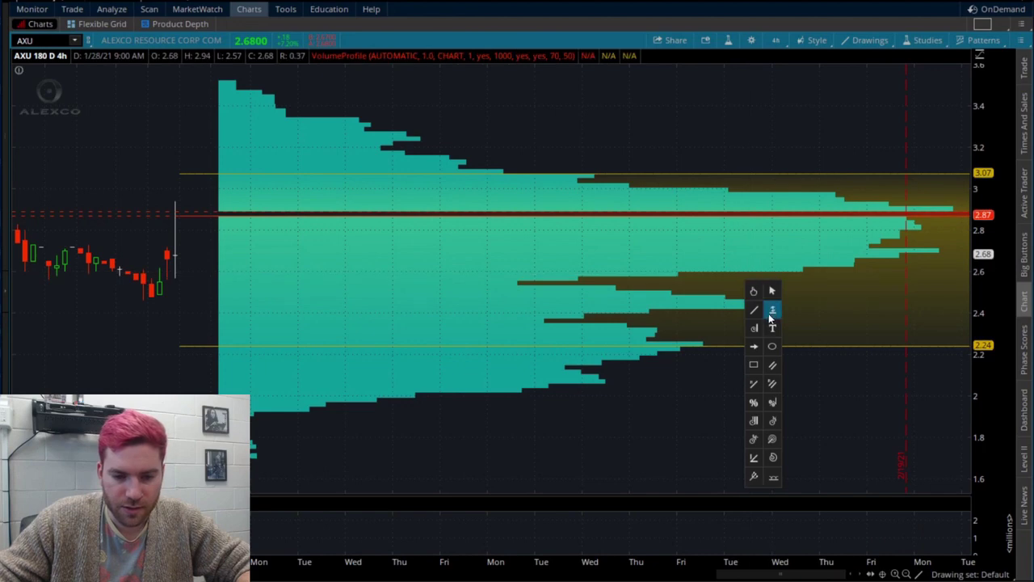
{"action": "left_click", "coordinate": [771, 313]}
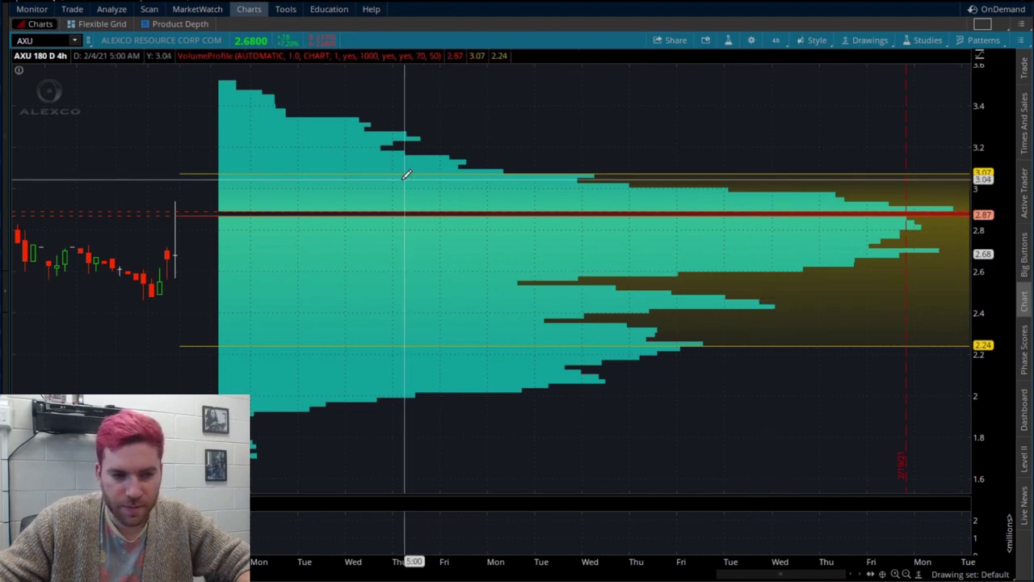
{"action": "left_click", "coordinate": [364, 150]}
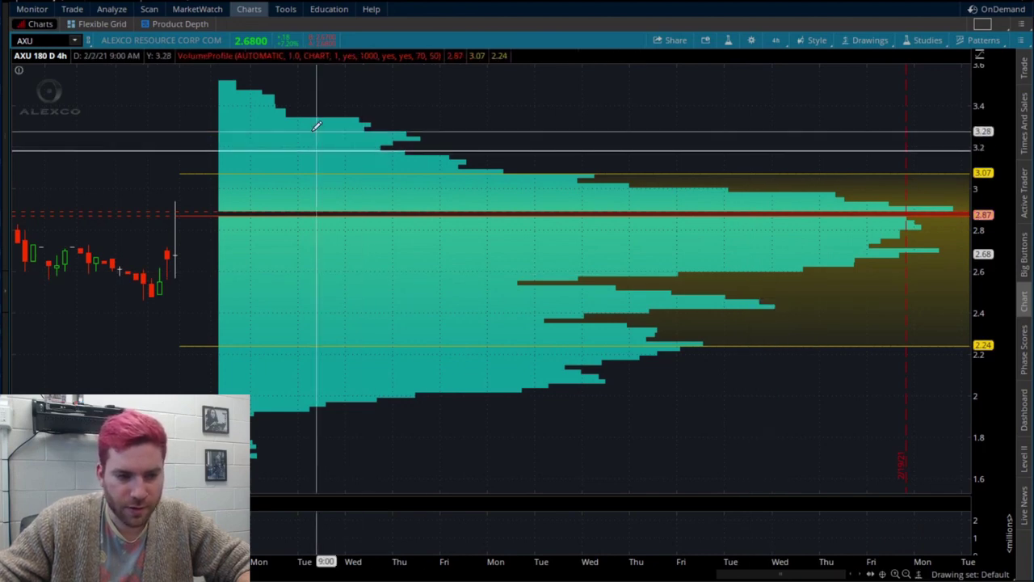
{"action": "left_click", "coordinate": [267, 112]}
{"action": "left_click", "coordinate": [476, 280]}
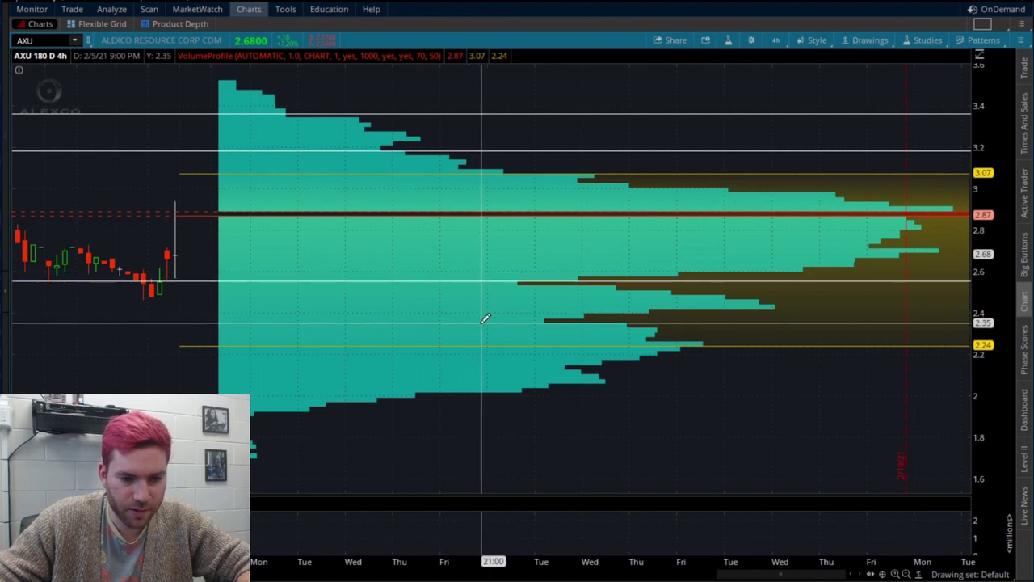
{"action": "left_click", "coordinate": [478, 315]}
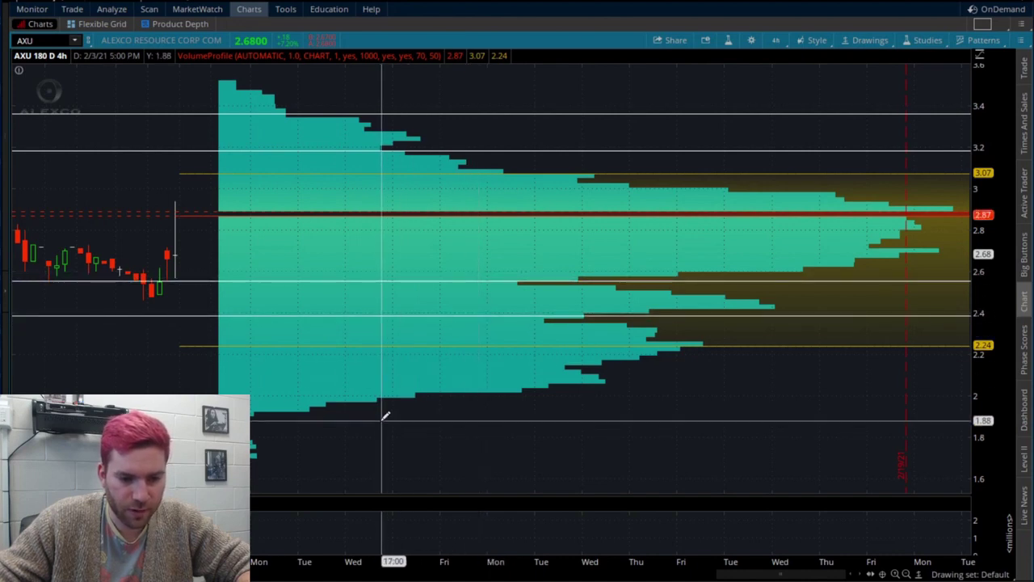
{"action": "left_click", "coordinate": [429, 421]}
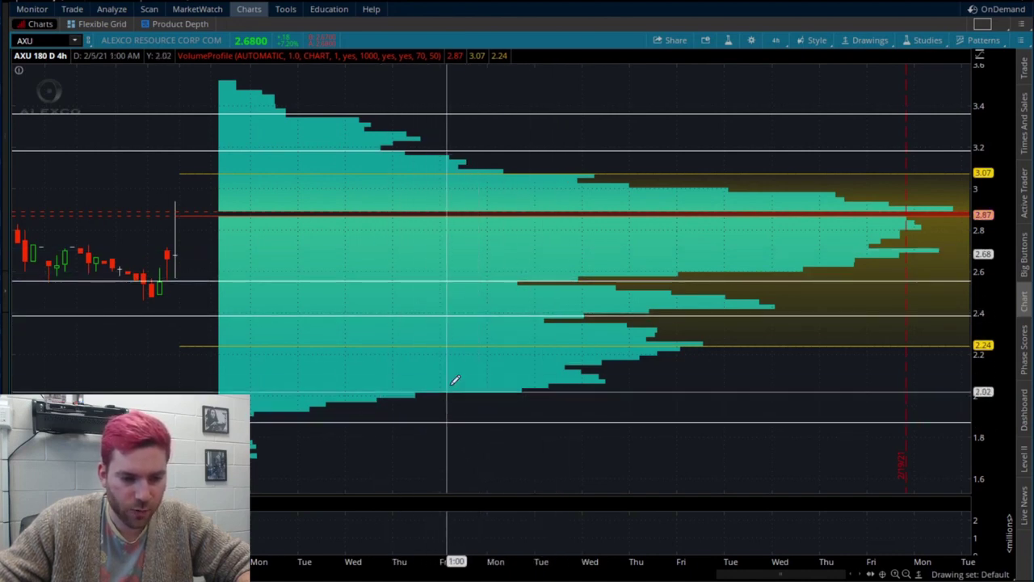
Examine how the AXU candles from mid-2020 to January 2021 behave around the placed price levels.
{"action": "right_click", "coordinate": [558, 95]}
{"action": "left_click", "coordinate": [575, 106]}
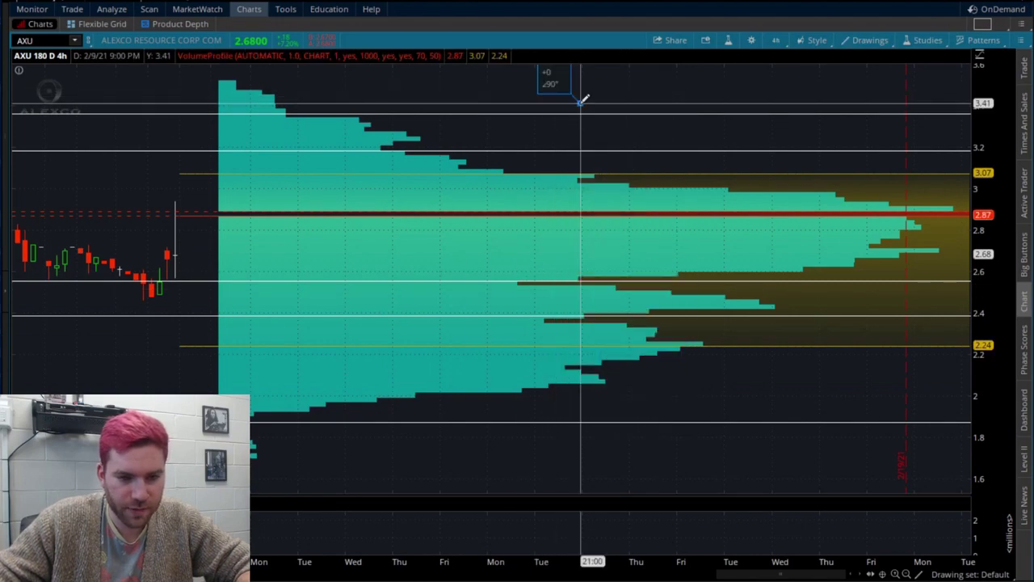
{"action": "left_click_drag", "start_coordinate": [796, 175], "coordinate": [202, 181]}
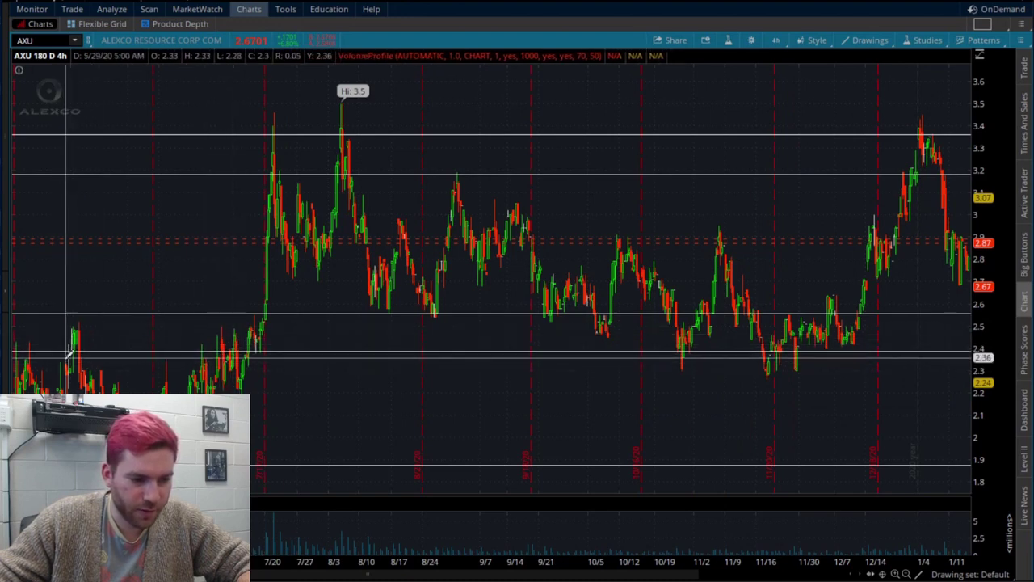
{"action": "left_click", "coordinate": [28, 349]}
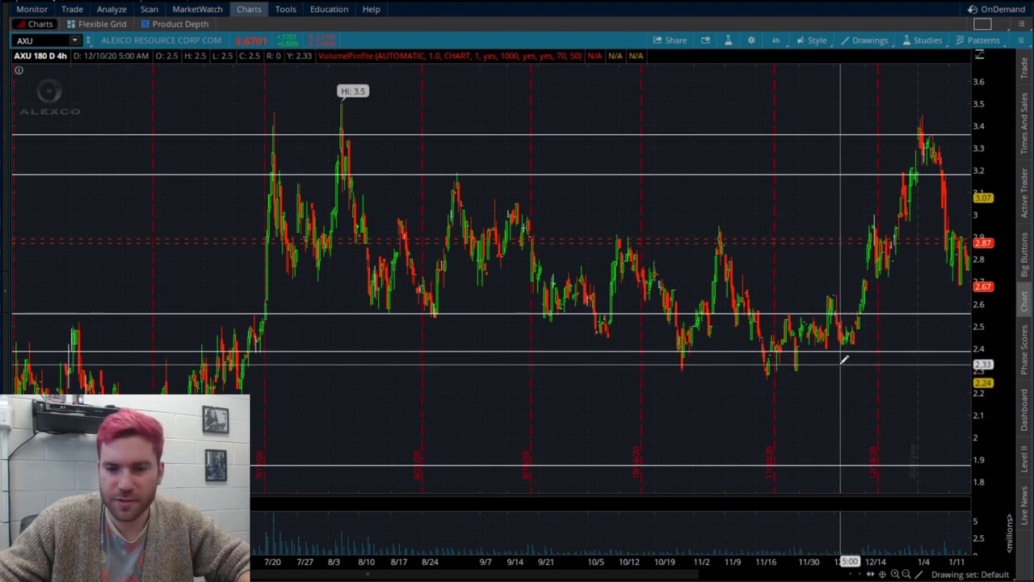
{"action": "left_click", "coordinate": [145, 466]}
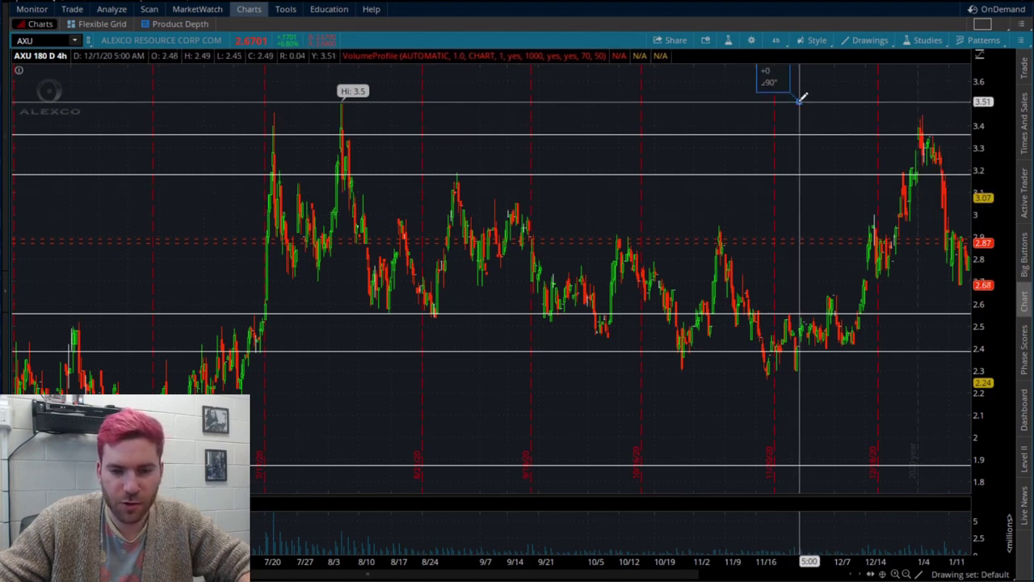
Mark the volume profile's value area boundaries with price levels at about 2.25 and 3.07.
{"action": "scroll", "coordinate": [798, 101], "scroll_direction": "down", "scroll_amount": 3}
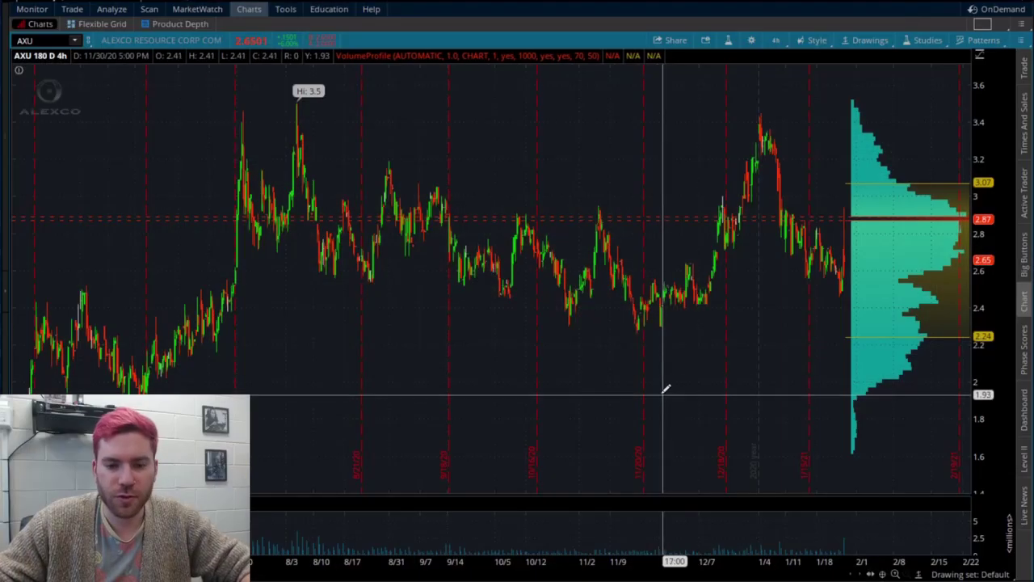
{"action": "left_click", "coordinate": [661, 333]}
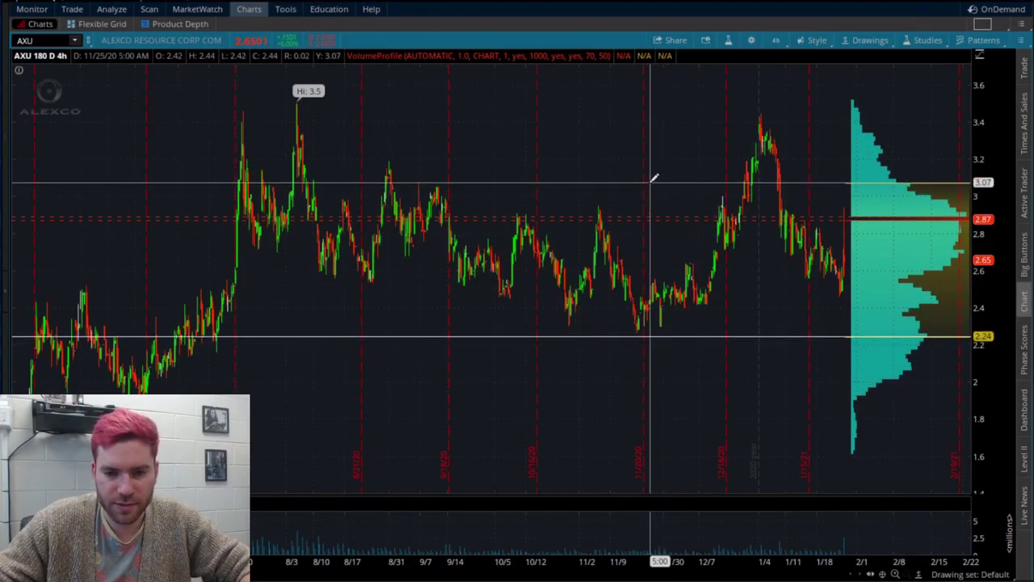
{"action": "left_click", "coordinate": [652, 183]}
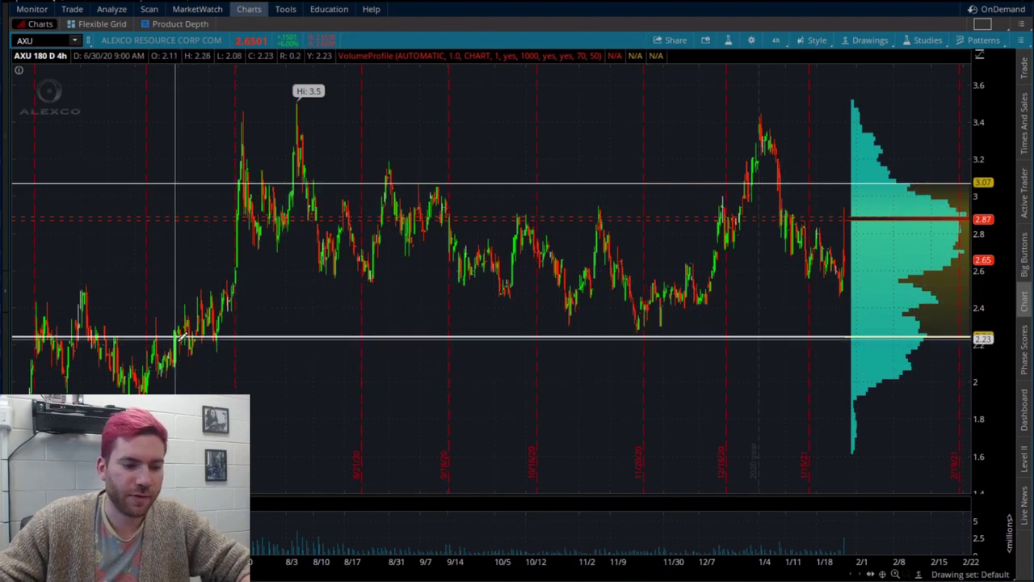
{"action": "left_click", "coordinate": [224, 334]}
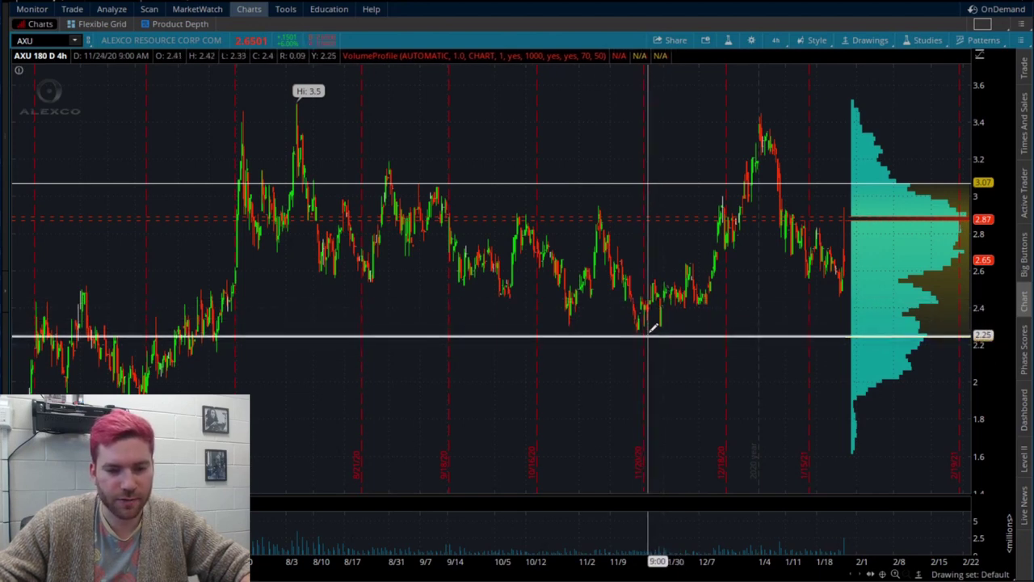
{"action": "left_click", "coordinate": [649, 336]}
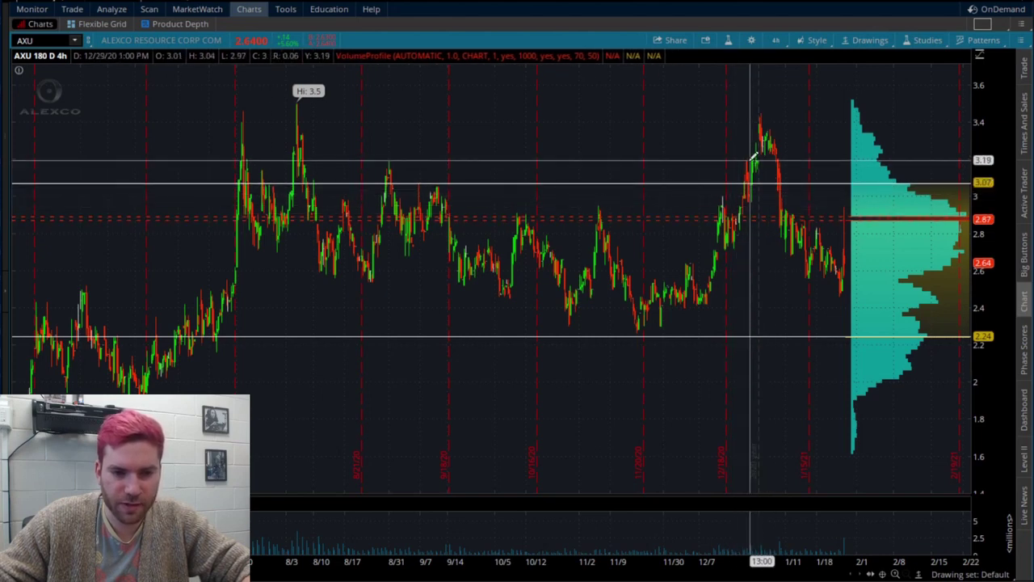
{"action": "left_click_drag", "start_coordinate": [742, 157], "coordinate": [734, 187]}
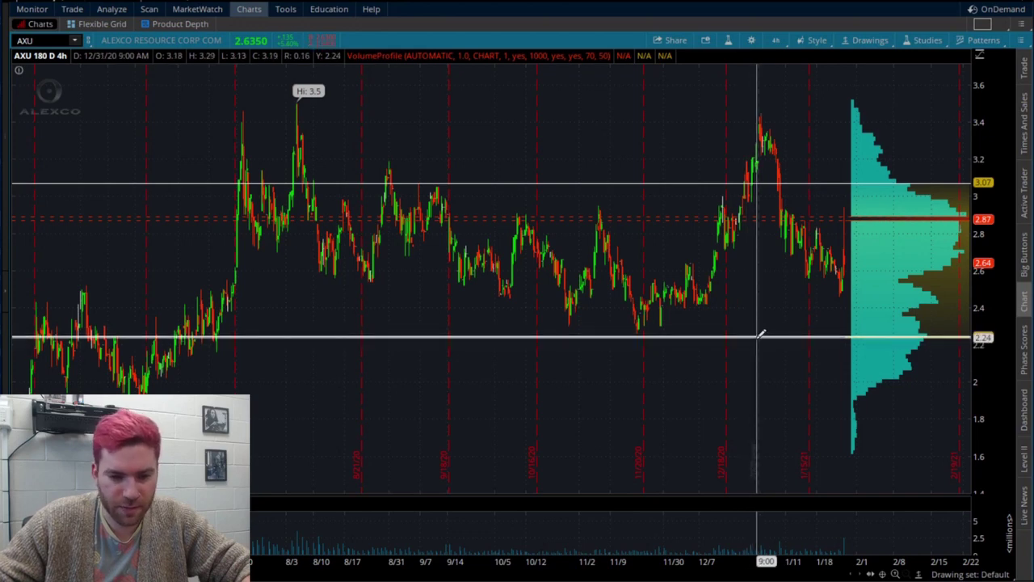
Clear the price levels and draw a horizontal trendline at 2.24 in early January, extended both left and right.
{"action": "left_click", "coordinate": [769, 372]}
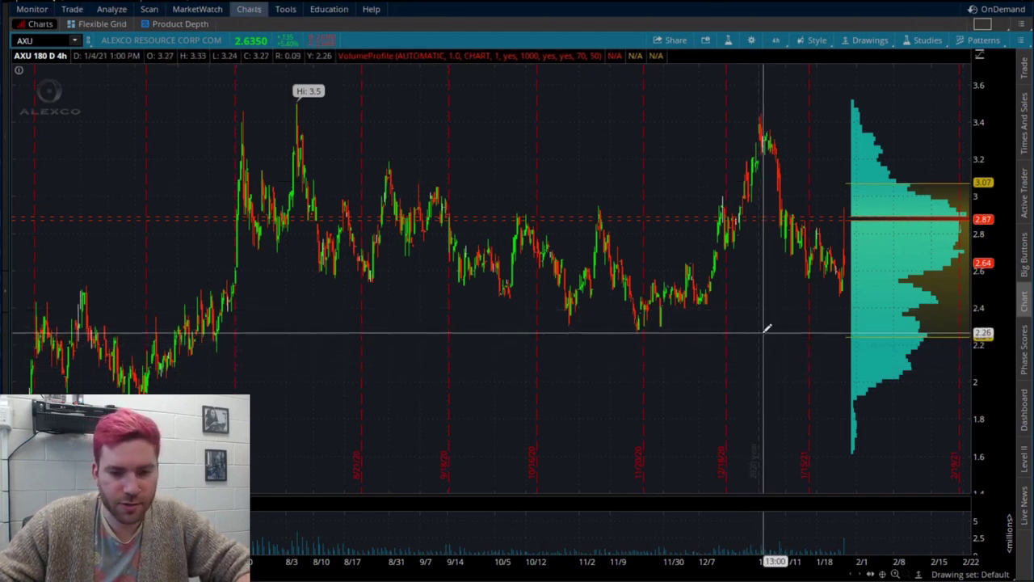
{"action": "middle_click", "coordinate": [772, 350]}
{"action": "left_click", "coordinate": [772, 349]}
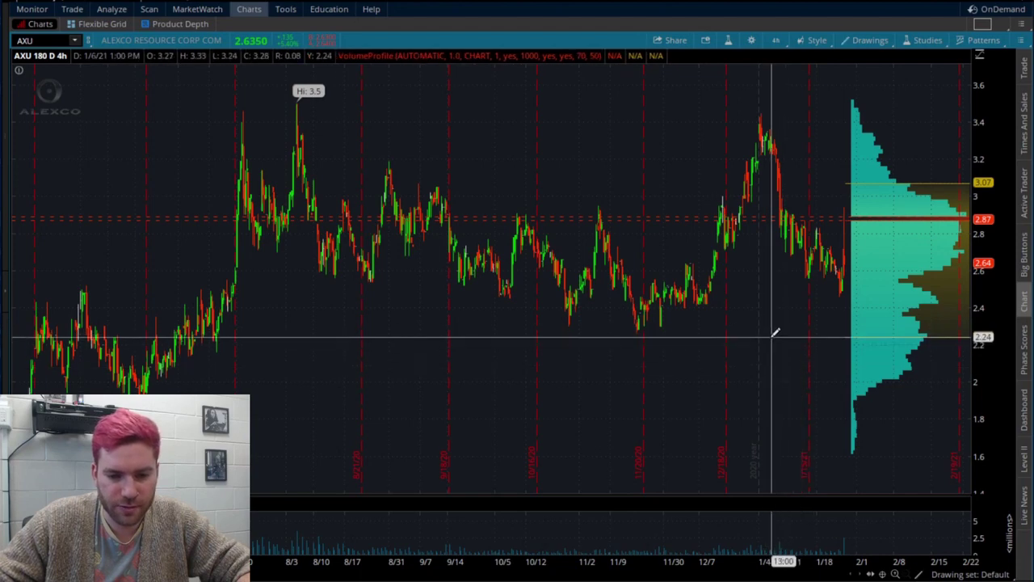
{"action": "right_click", "coordinate": [777, 337]}
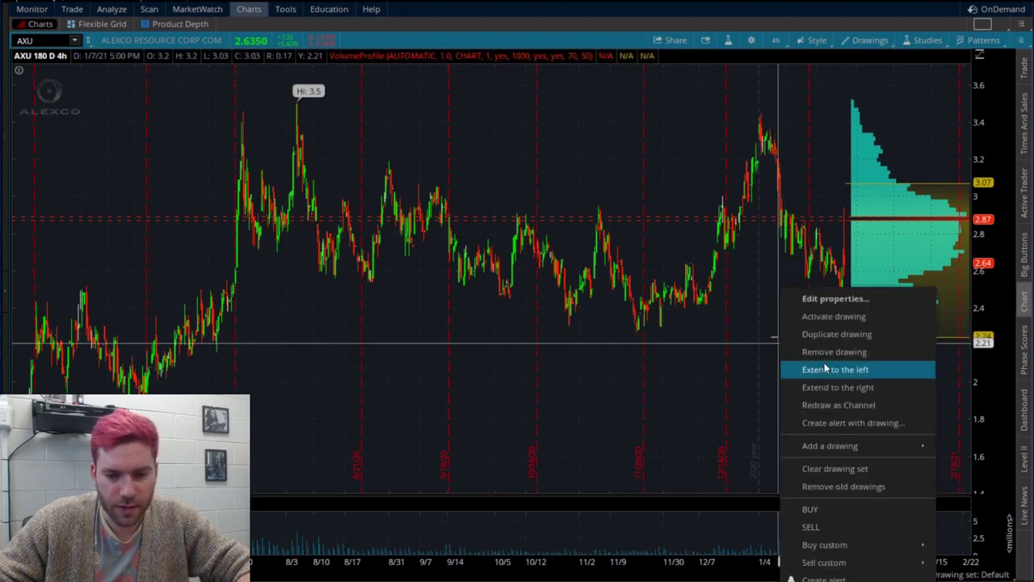
{"action": "left_click", "coordinate": [832, 387]}
{"action": "right_click", "coordinate": [808, 332]}
{"action": "key", "text": "Escape"}
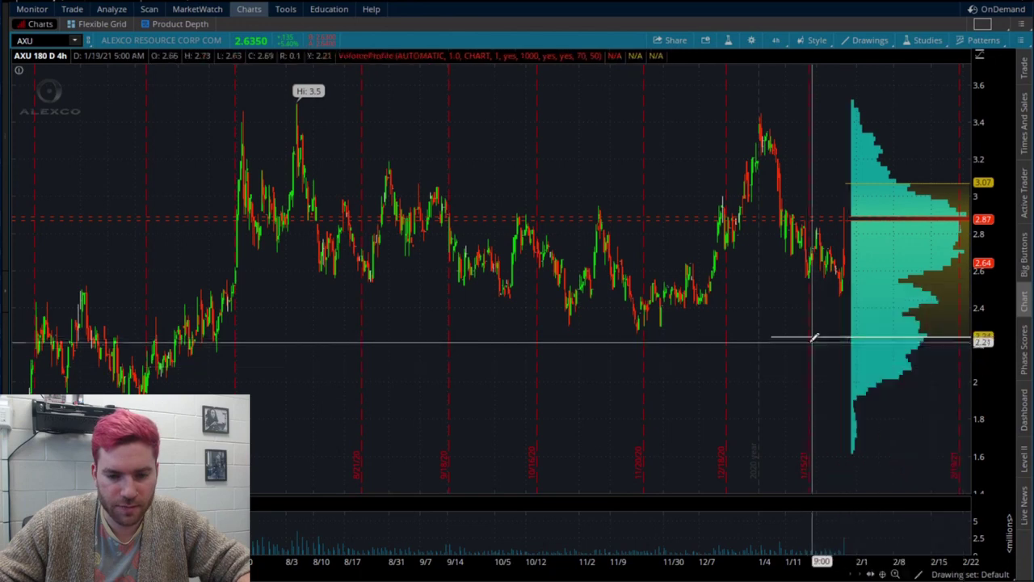
{"action": "right_click", "coordinate": [796, 343]}
{"action": "left_click", "coordinate": [824, 368]}
Redraw the 2.24 trendline as a channel reaching up to 3.07 and give it a dashed line style.
{"action": "right_click", "coordinate": [794, 336]}
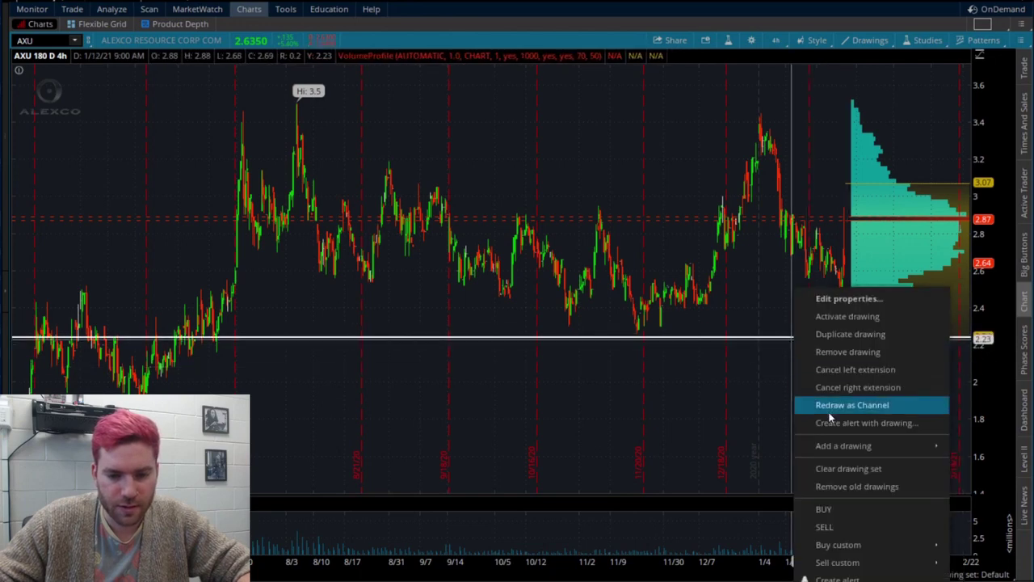
{"action": "left_click", "coordinate": [829, 408]}
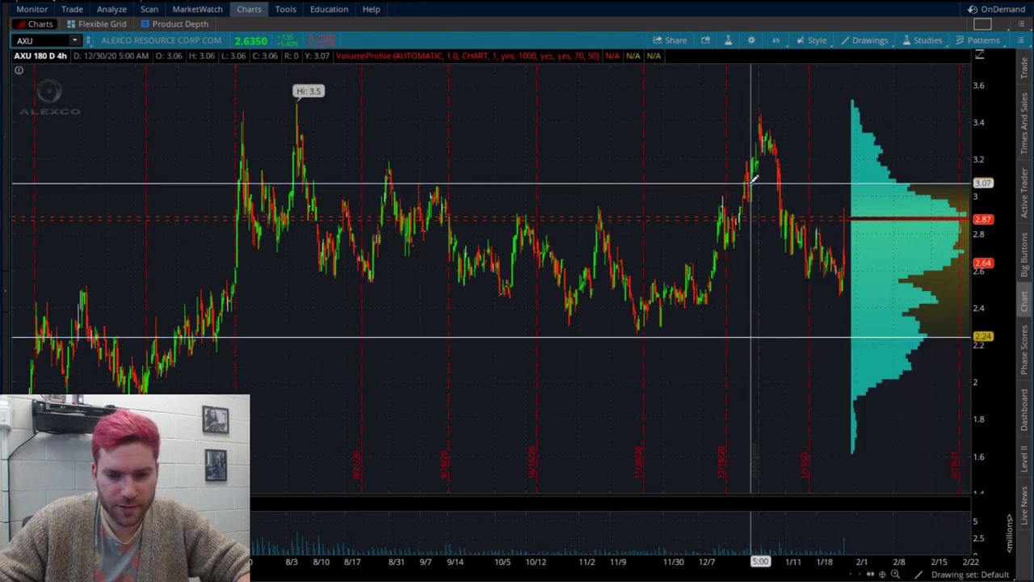
{"action": "double_click", "coordinate": [753, 179]}
{"action": "left_click", "coordinate": [518, 373]}
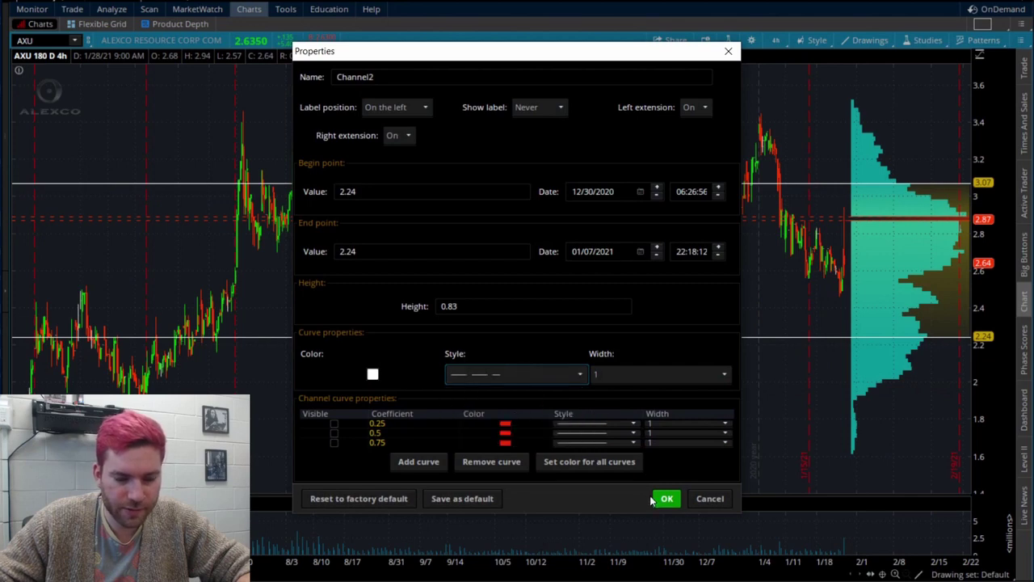
{"action": "left_click", "coordinate": [657, 499]}
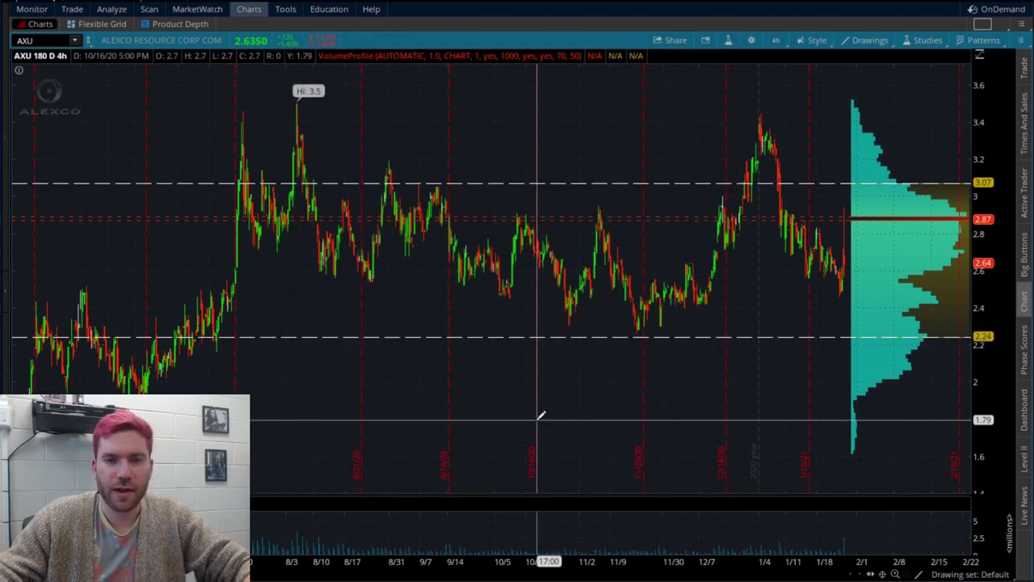
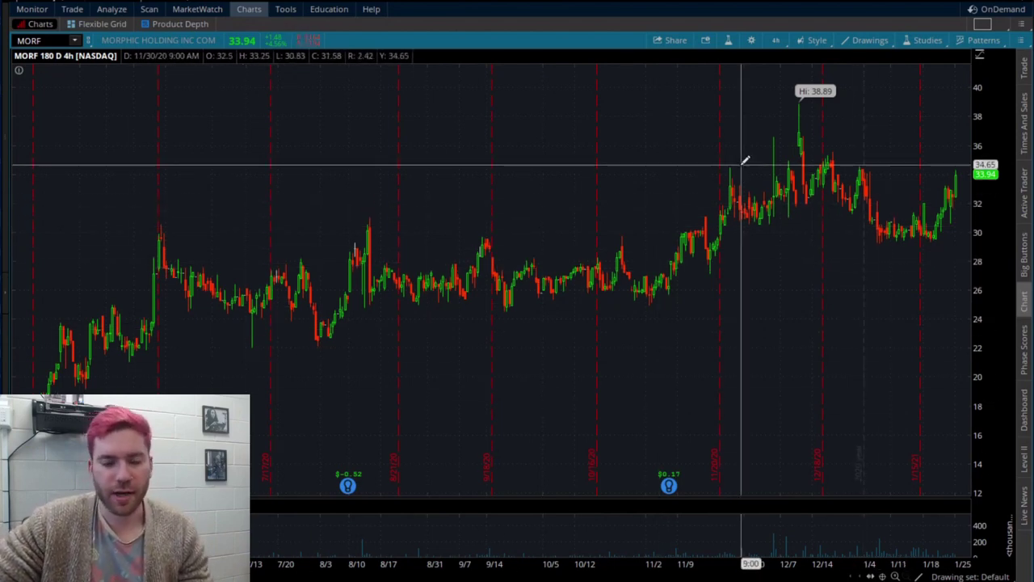
Draw a short horizontal trendline at about 24.4 in early July on the MORF chart and extend it to the right.
{"action": "right_click", "coordinate": [653, 148]}
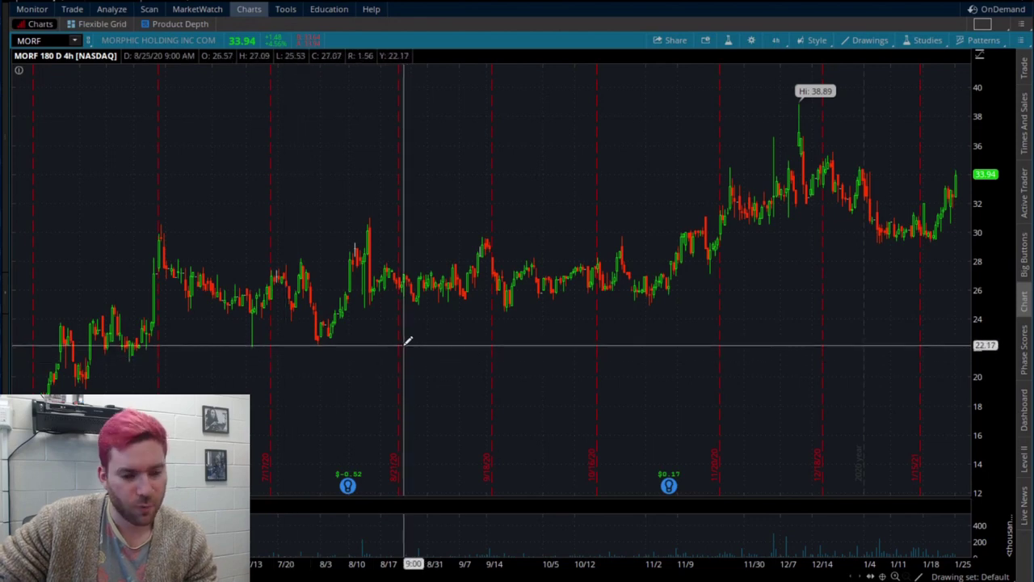
{"action": "right_click", "coordinate": [234, 315]}
{"action": "left_click", "coordinate": [295, 386]}
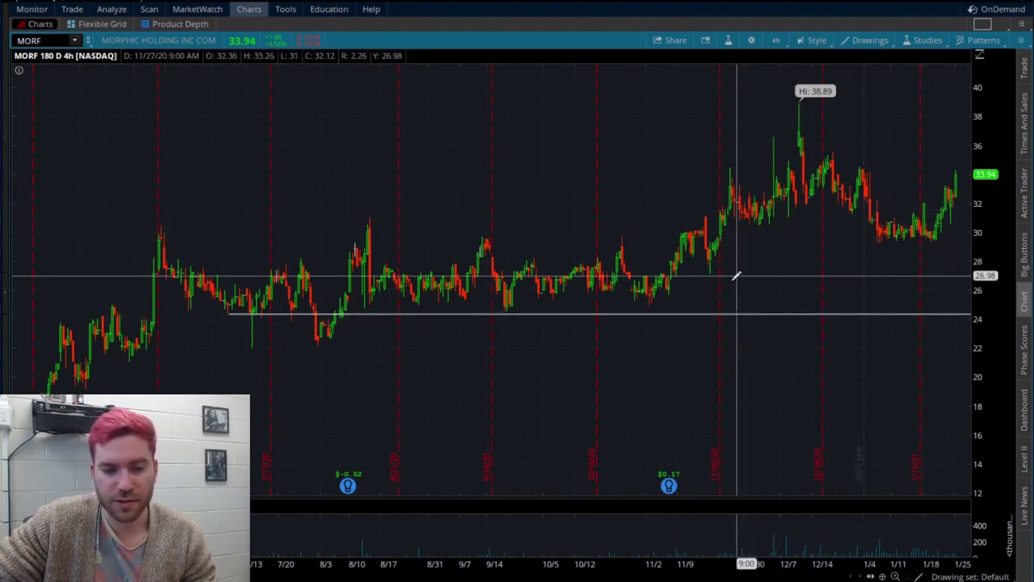
Duplicate the 24.4 trendline upward to about 27.6, and that copy again to about 29.7.
{"action": "right_click", "coordinate": [588, 309]}
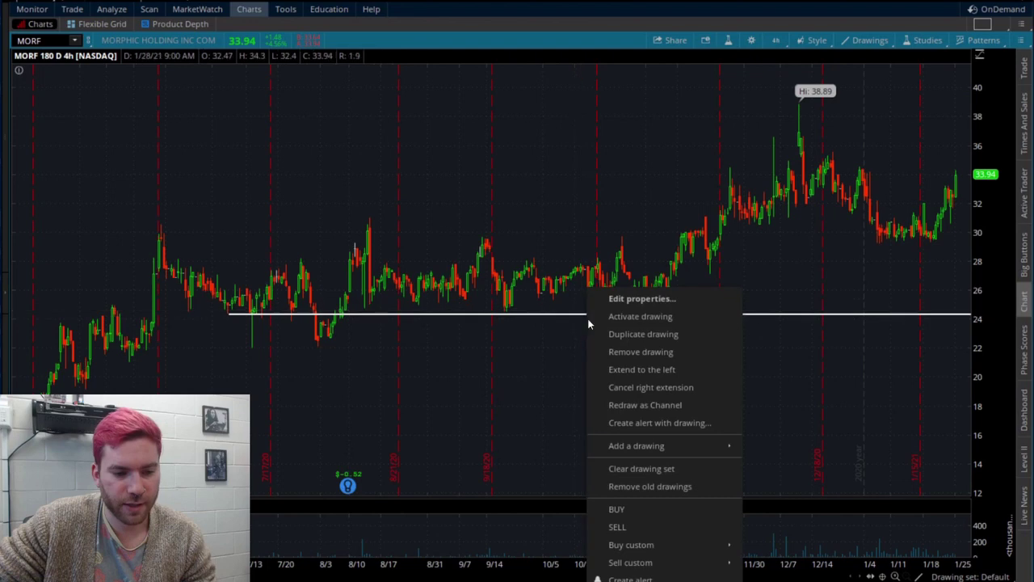
{"action": "left_click", "coordinate": [661, 331]}
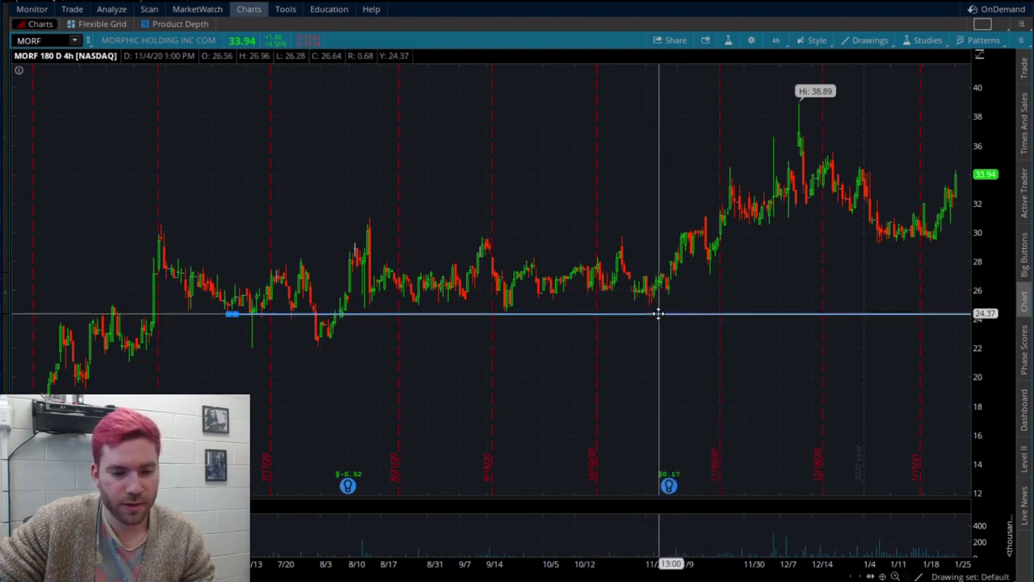
{"action": "left_click_drag", "start_coordinate": [658, 313], "coordinate": [647, 266]}
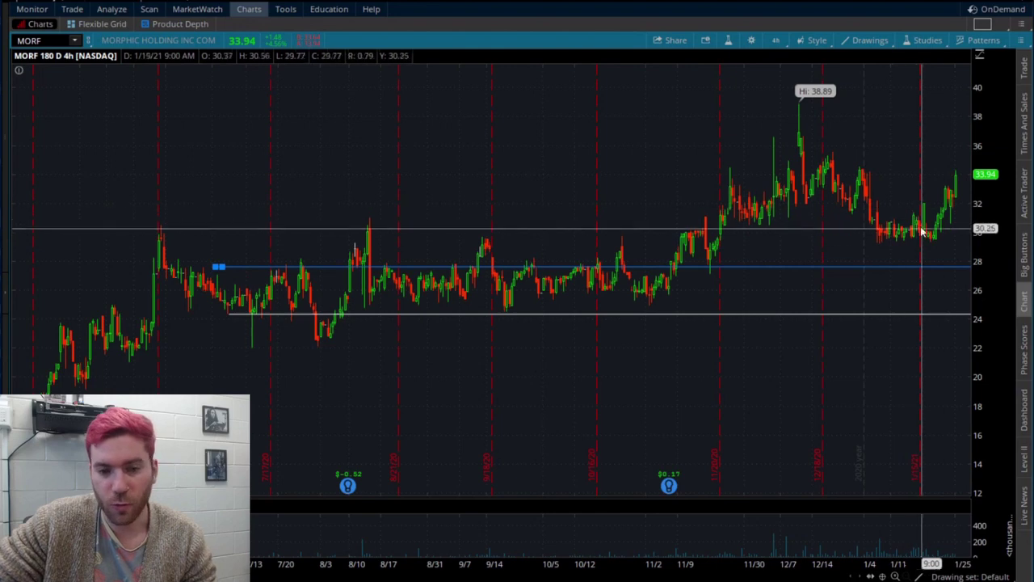
{"action": "right_click", "coordinate": [745, 263]}
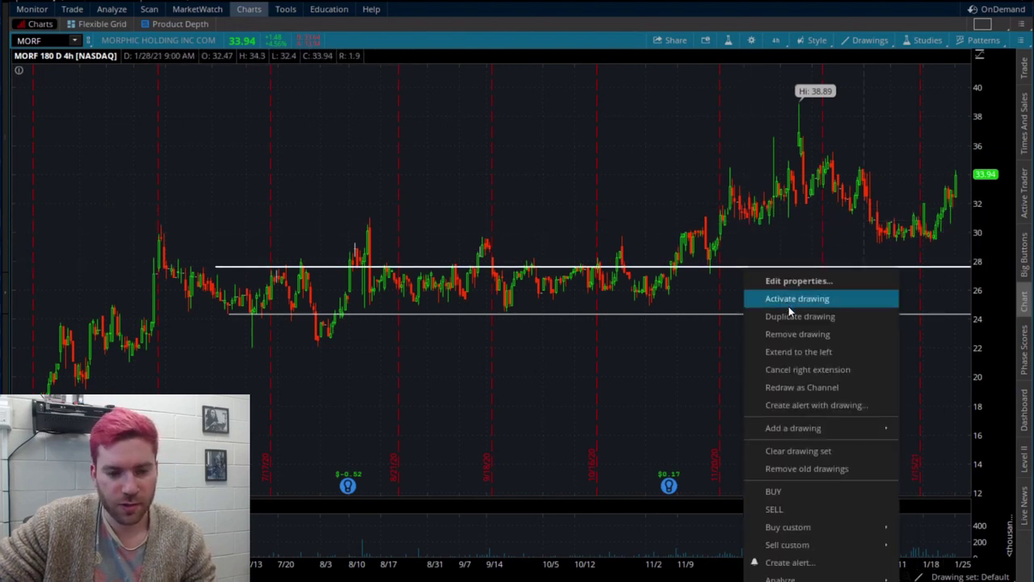
{"action": "left_click", "coordinate": [789, 299]}
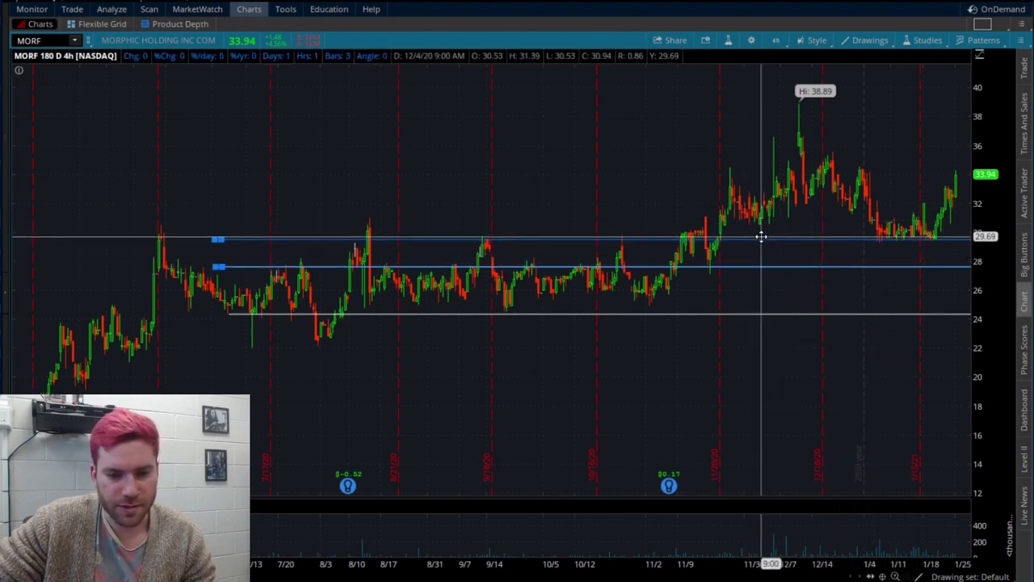
{"action": "left_click", "coordinate": [762, 235]}
Duplicate the 29.7 trendline upward to about 31.9, and that copy again to about 35.6.
{"action": "right_click", "coordinate": [761, 235]}
{"action": "left_click", "coordinate": [796, 286]}
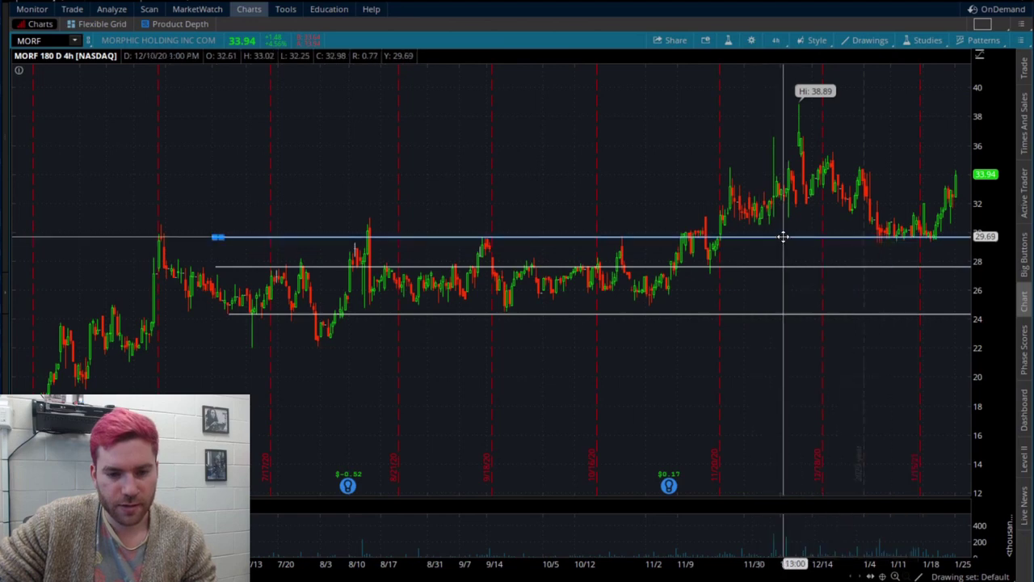
{"action": "left_click", "coordinate": [789, 203]}
{"action": "right_click", "coordinate": [790, 208]}
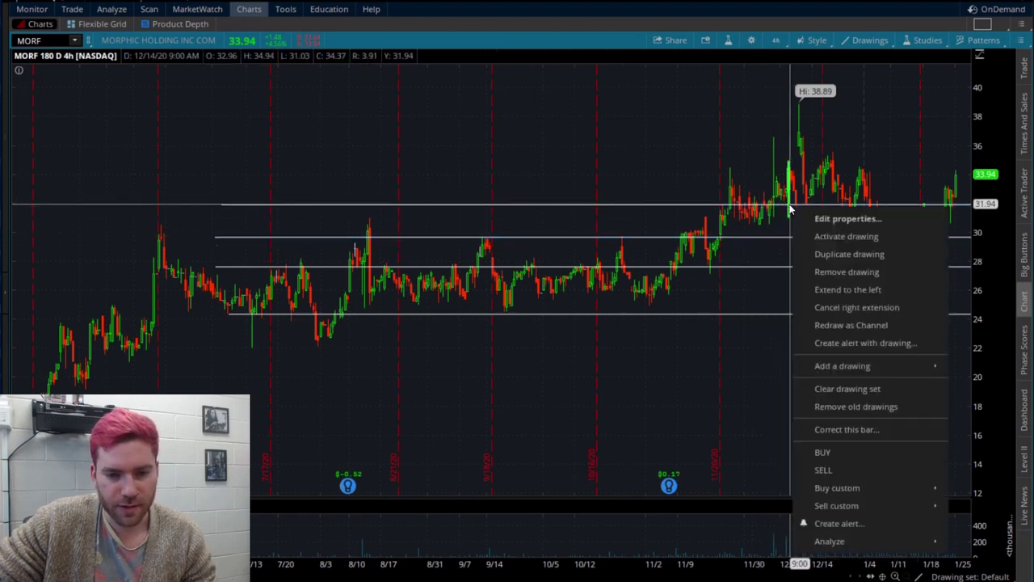
{"action": "left_click", "coordinate": [848, 253]}
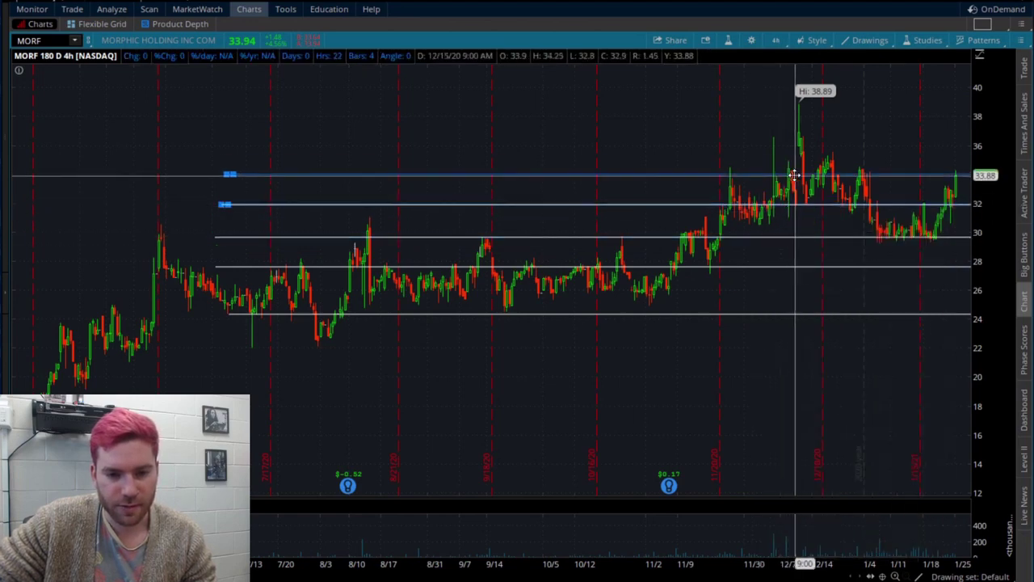
{"action": "left_click", "coordinate": [745, 133]}
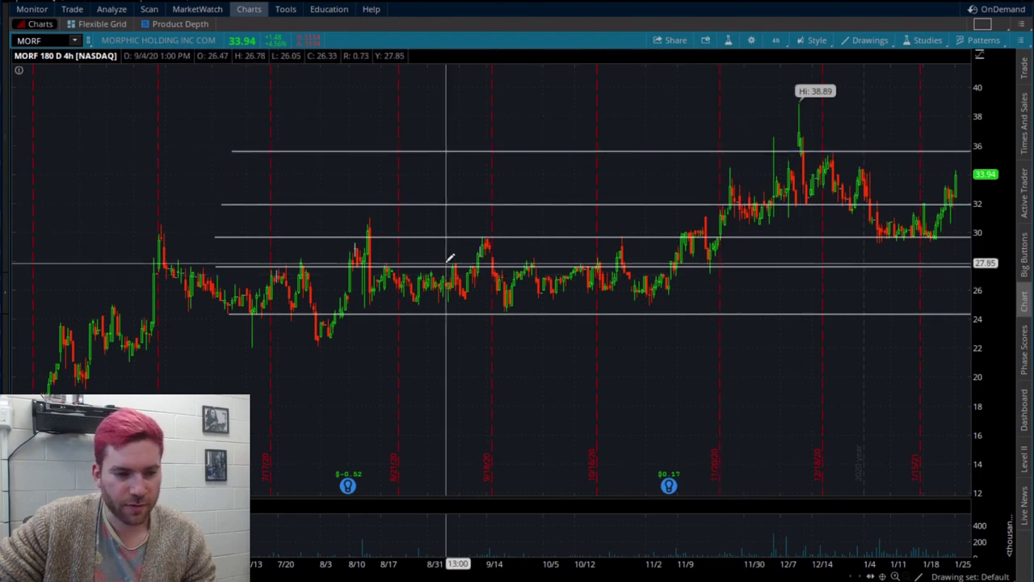
Extend all five horizontal trendlines, from about 35.6 down to 24.4, to the left.
{"action": "right_click", "coordinate": [825, 148]}
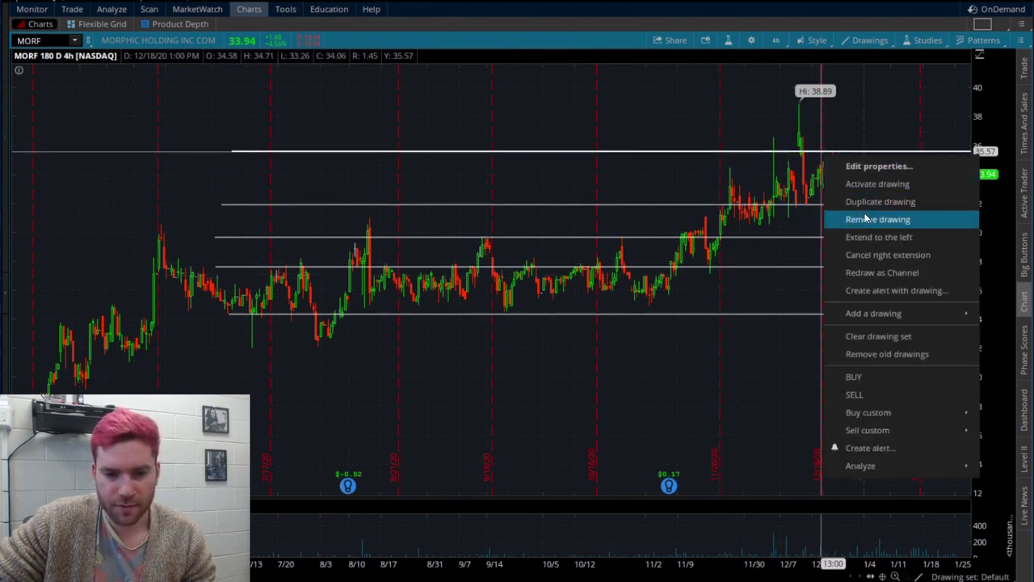
{"action": "left_click", "coordinate": [866, 217]}
{"action": "right_click", "coordinate": [855, 209]}
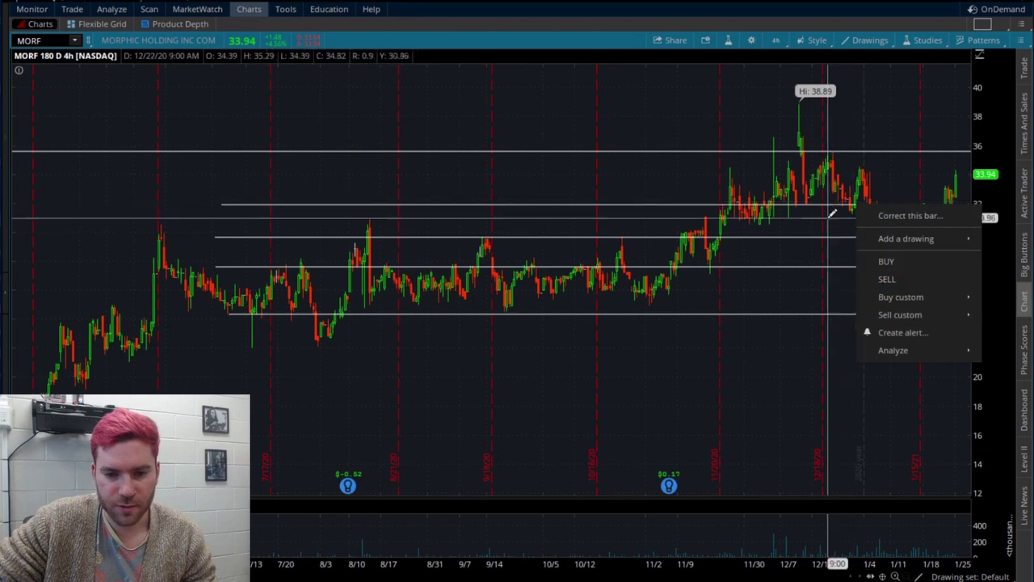
{"action": "right_click", "coordinate": [828, 210]}
{"action": "left_click", "coordinate": [883, 293]}
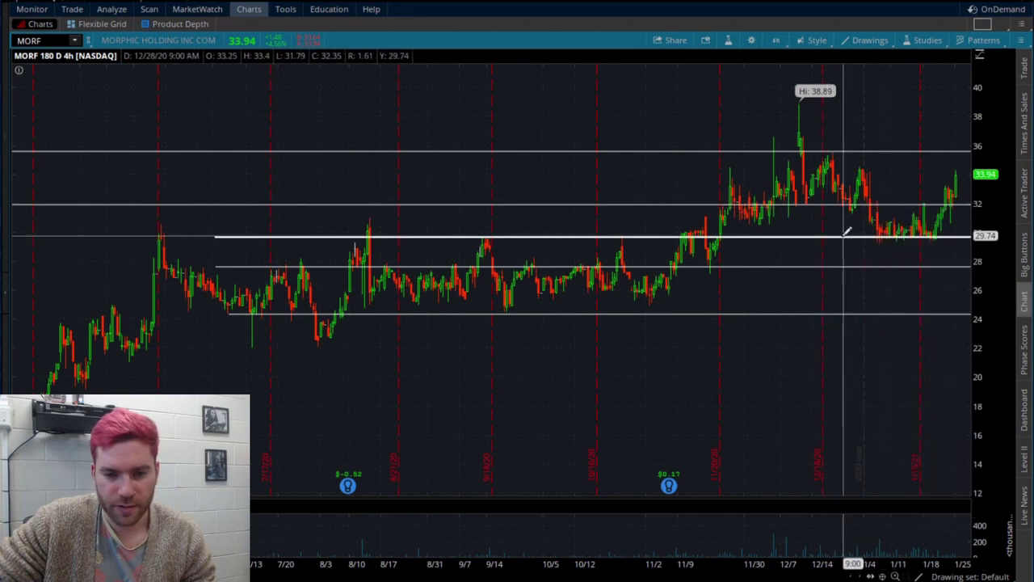
{"action": "right_click", "coordinate": [846, 237]}
{"action": "left_click", "coordinate": [886, 313]}
{"action": "right_click", "coordinate": [846, 264]}
{"action": "left_click", "coordinate": [887, 352]}
{"action": "right_click", "coordinate": [850, 315]}
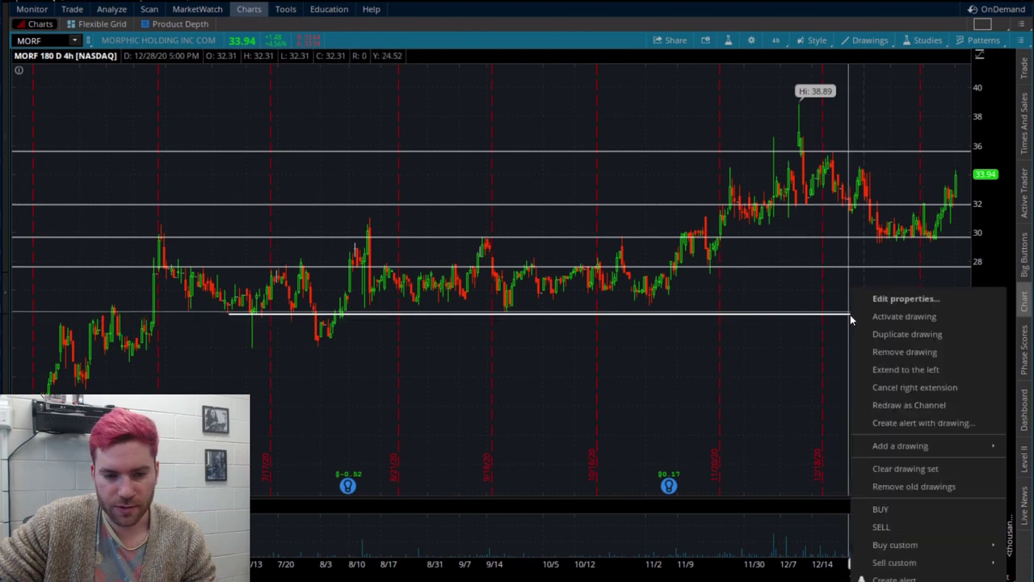
{"action": "left_click", "coordinate": [892, 373]}
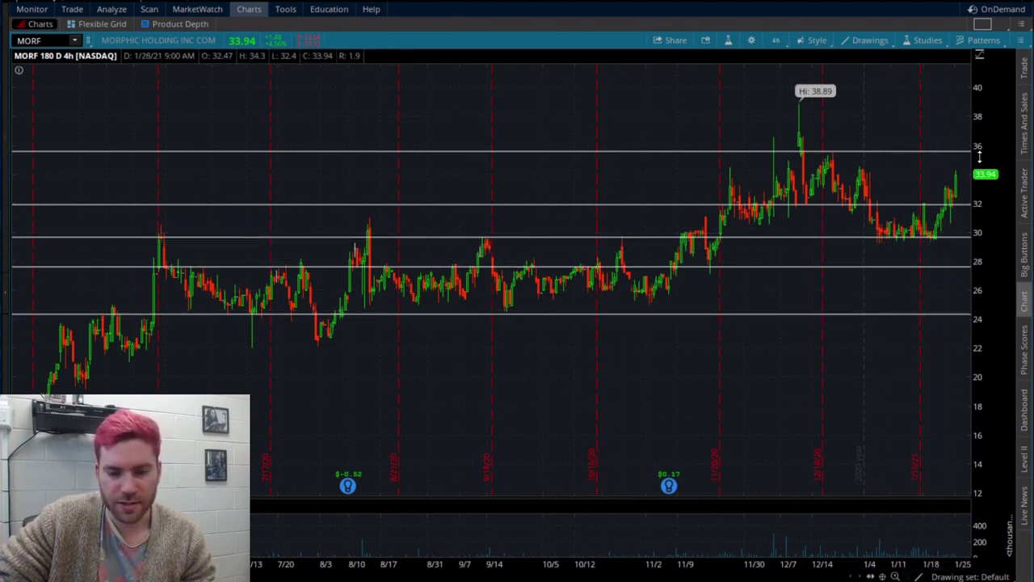
Redraw the 29.64 trendline as a channel 1.28 high and color it yellow.
{"action": "right_click", "coordinate": [811, 238]}
{"action": "left_click", "coordinate": [883, 323]}
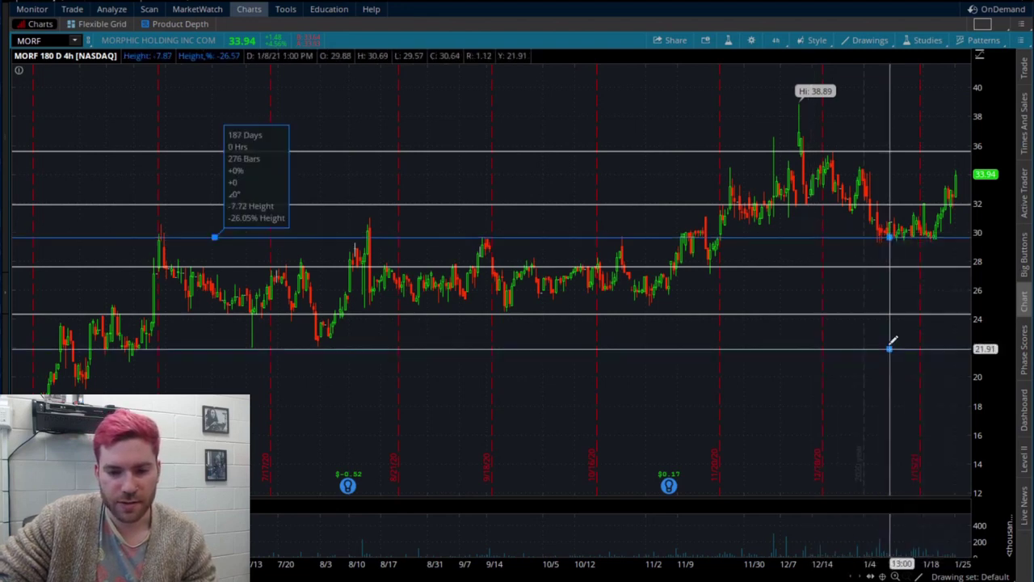
{"action": "left_click", "coordinate": [836, 219]}
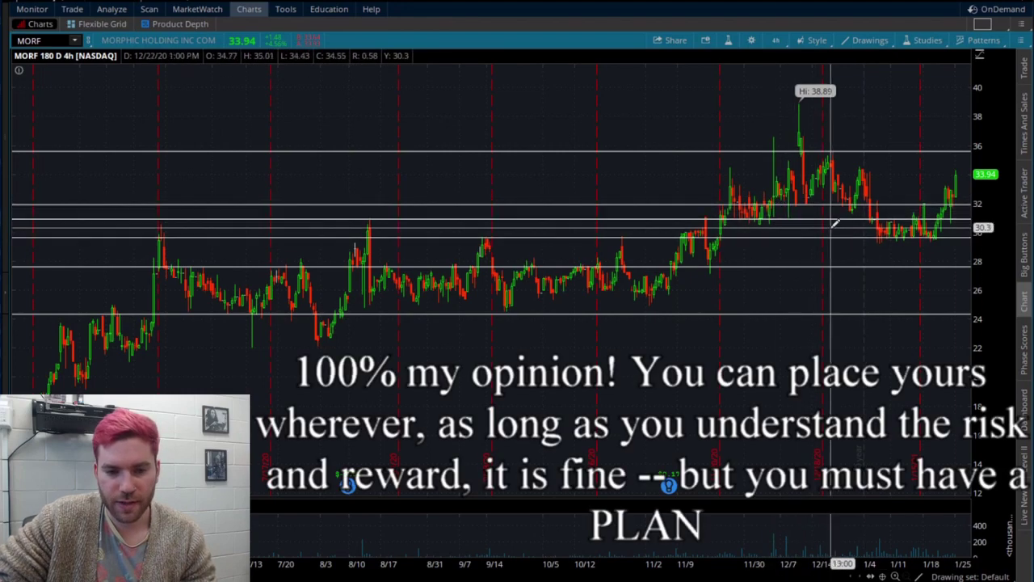
{"action": "left_click_drag", "start_coordinate": [838, 216], "coordinate": [838, 213]}
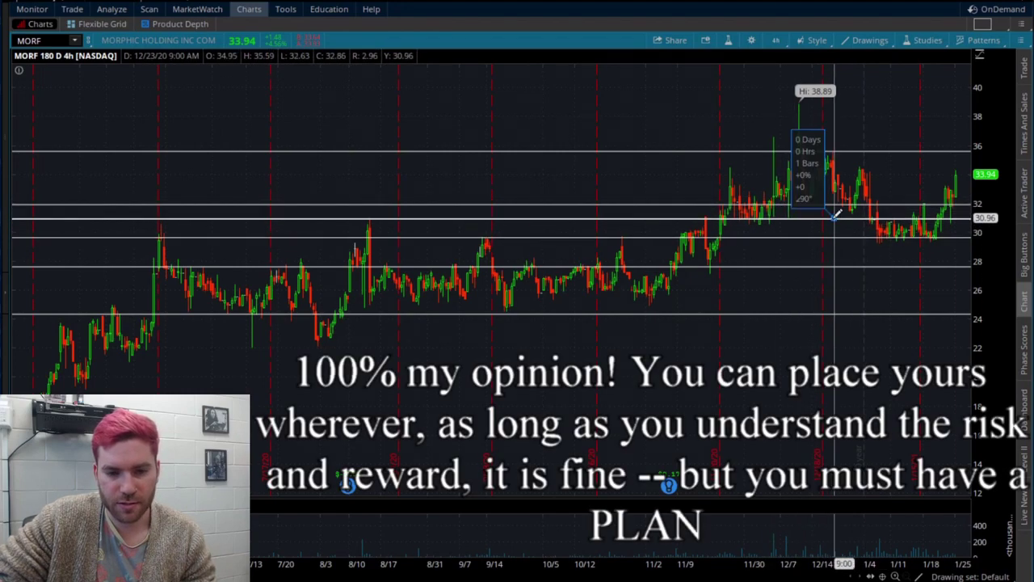
{"action": "double_click", "coordinate": [838, 214]}
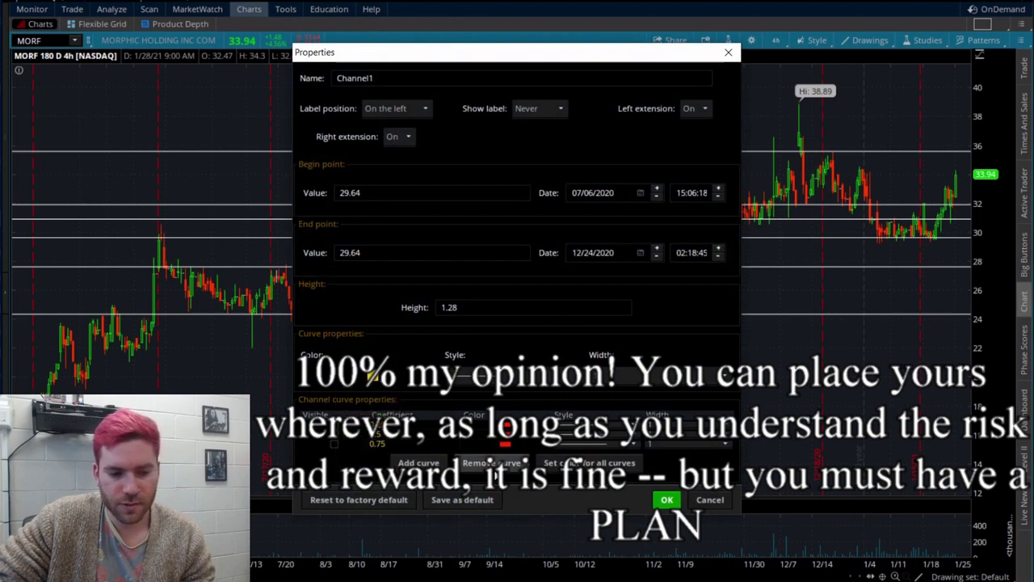
{"action": "left_click", "coordinate": [664, 500]}
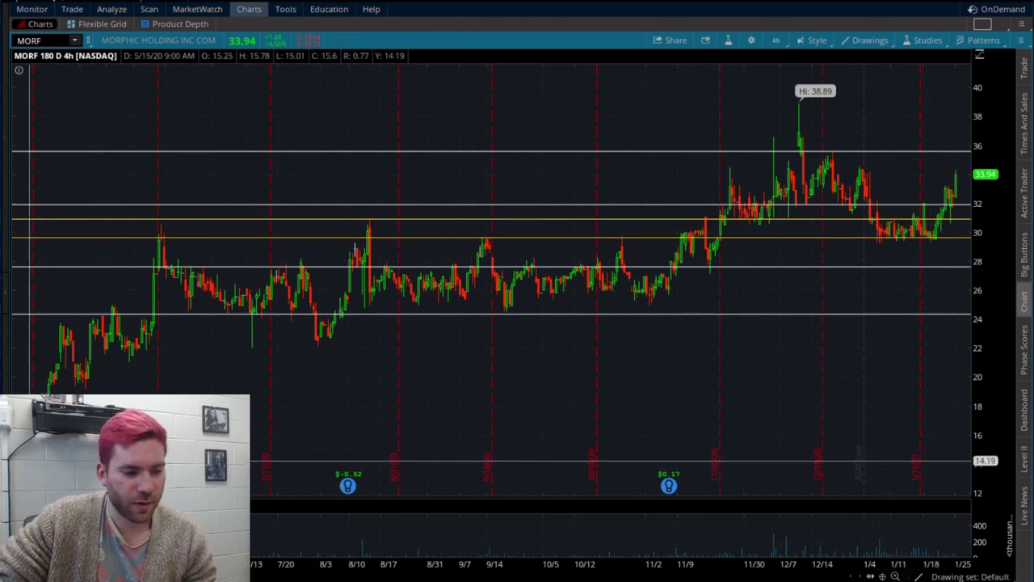
Draw a rising trendline from about 14.35 in mid-May 2020 to 29.79 in late January 2021 and redraw it as a narrow channel above.
{"action": "left_click", "coordinate": [40, 452]}
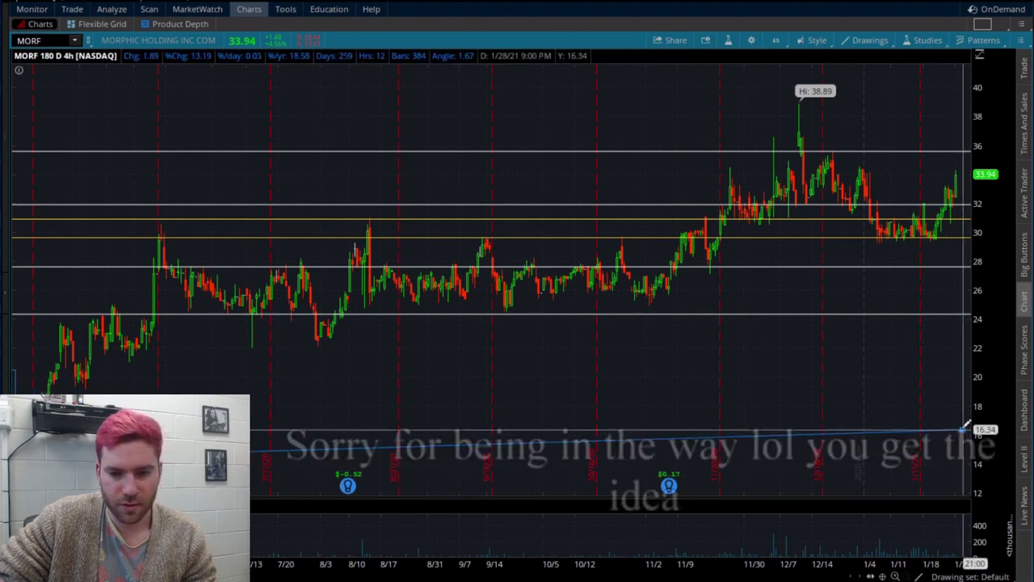
{"action": "left_click", "coordinate": [968, 234]}
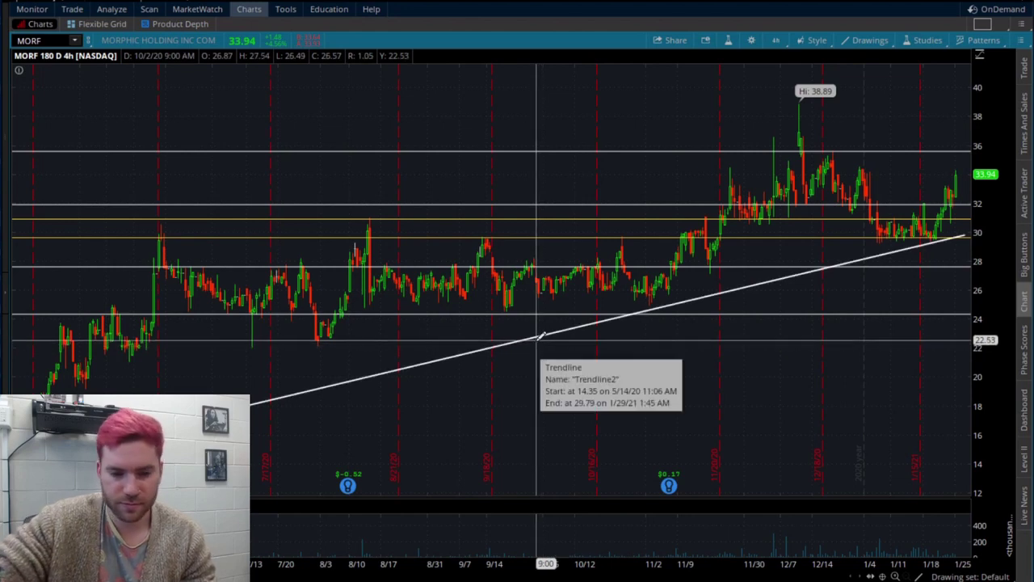
{"action": "right_click", "coordinate": [540, 337]}
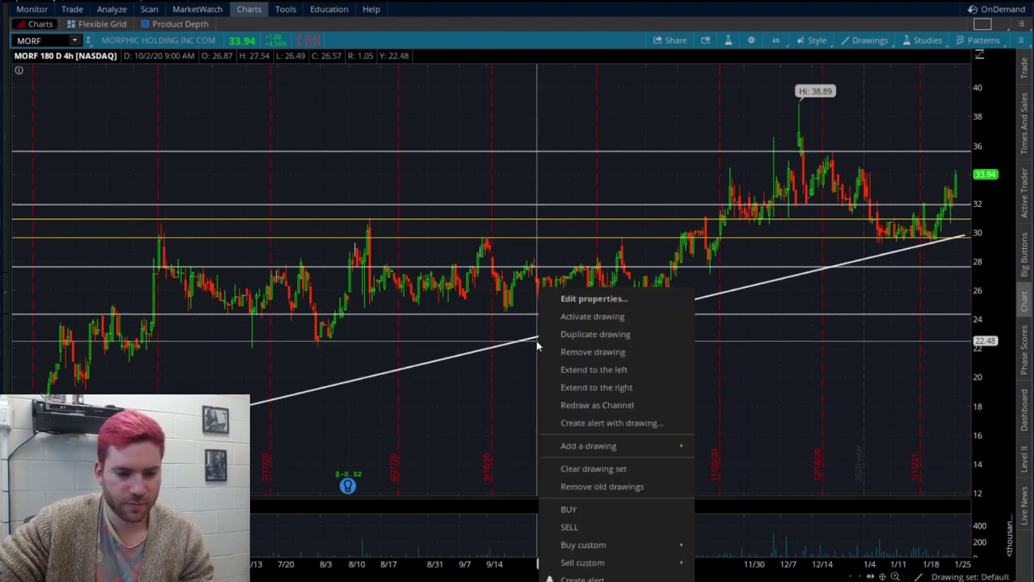
{"action": "left_click", "coordinate": [580, 404]}
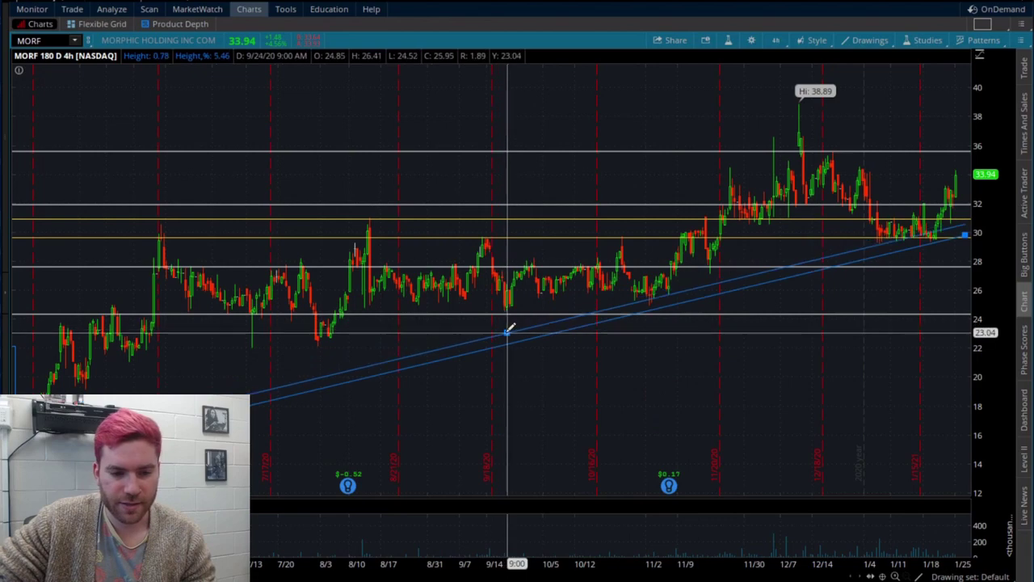
{"action": "left_click", "coordinate": [512, 332]}
Color the rising diagonal channel yellow.
{"action": "left_click", "coordinate": [496, 347]}
{"action": "double_click", "coordinate": [496, 348]}
{"action": "left_click", "coordinate": [373, 375]}
{"action": "left_click", "coordinate": [396, 432]}
{"action": "left_click", "coordinate": [659, 501]}
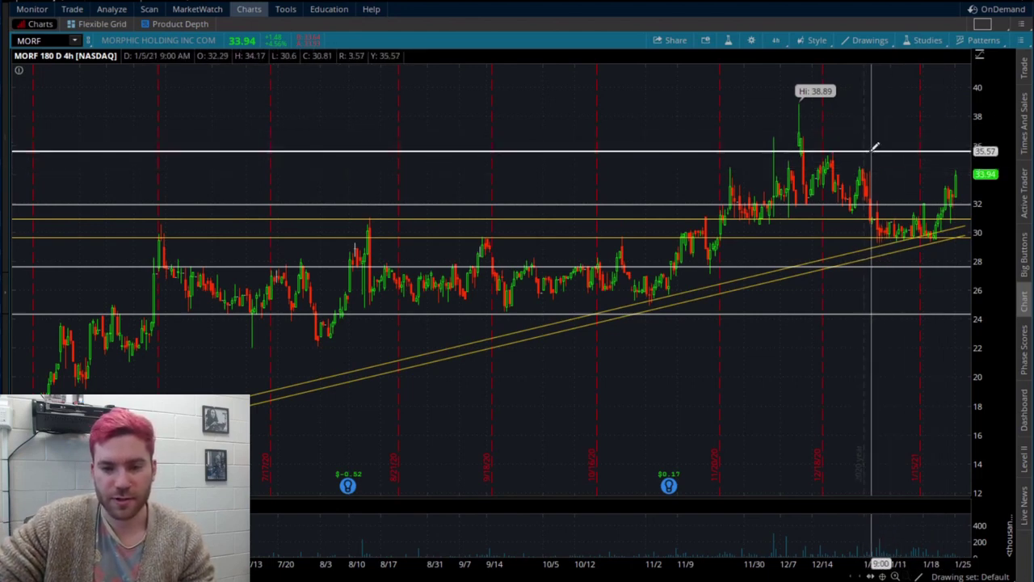
Try a flatter rising channel based on a trendline from the June low near 19.1 to about 29.7 in late January.
{"action": "mouse_move", "coordinate": [874, 147]}
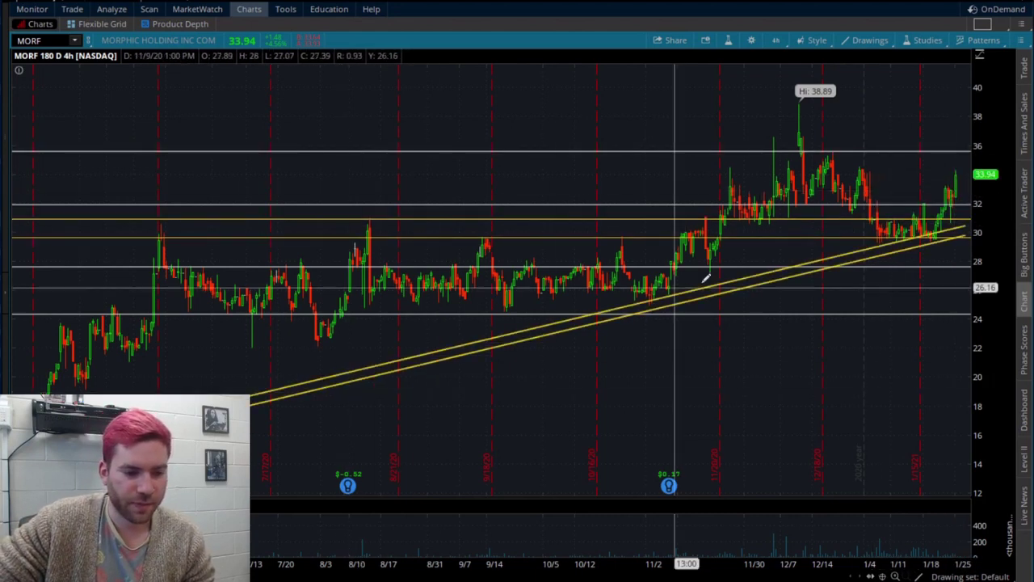
{"action": "left_click", "coordinate": [85, 388]}
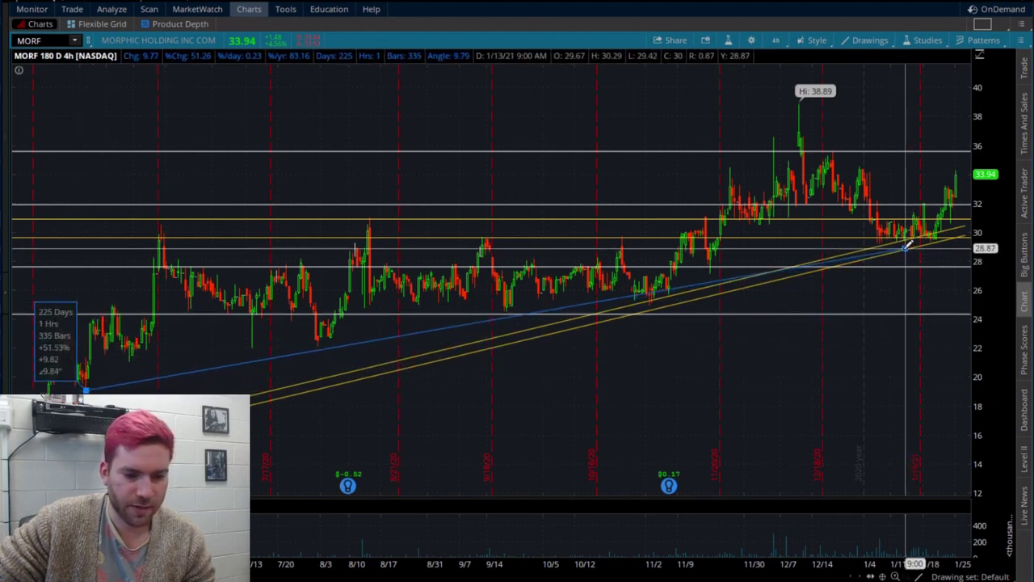
{"action": "key", "text": "Escape"}
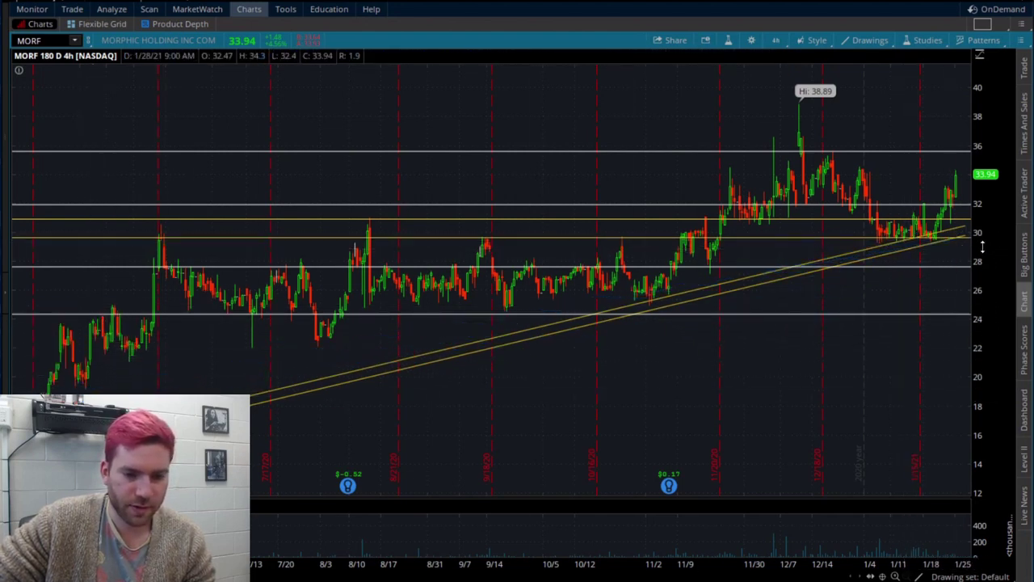
{"action": "left_click", "coordinate": [963, 237]}
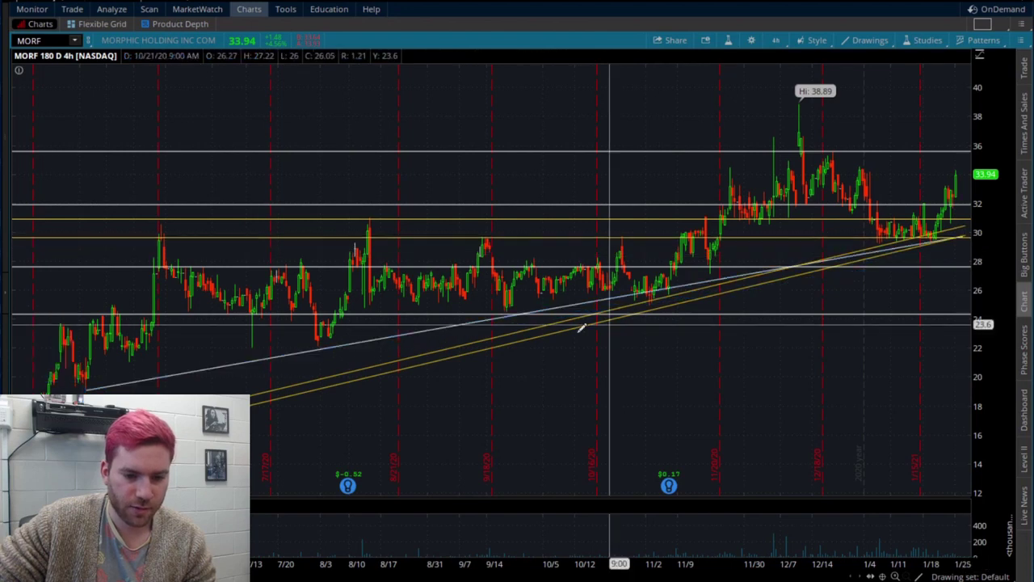
{"action": "right_click", "coordinate": [373, 339]}
{"action": "left_click", "coordinate": [427, 407]}
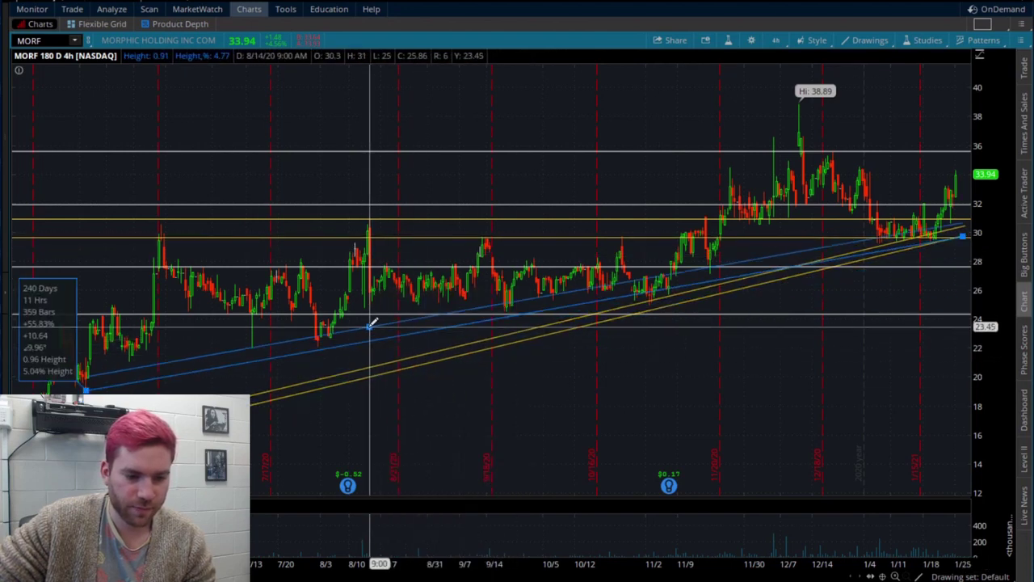
Undo the removal of the yellow rising channel and delete the flatter white channel instead.
{"action": "right_click", "coordinate": [438, 349]}
{"action": "left_click", "coordinate": [479, 384]}
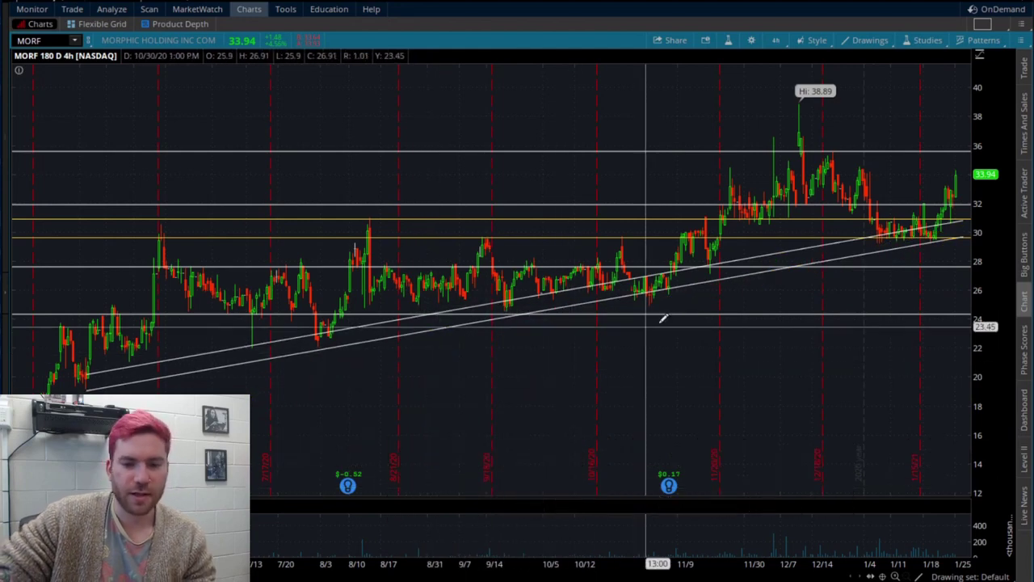
{"action": "key", "text": "ctrl+z"}
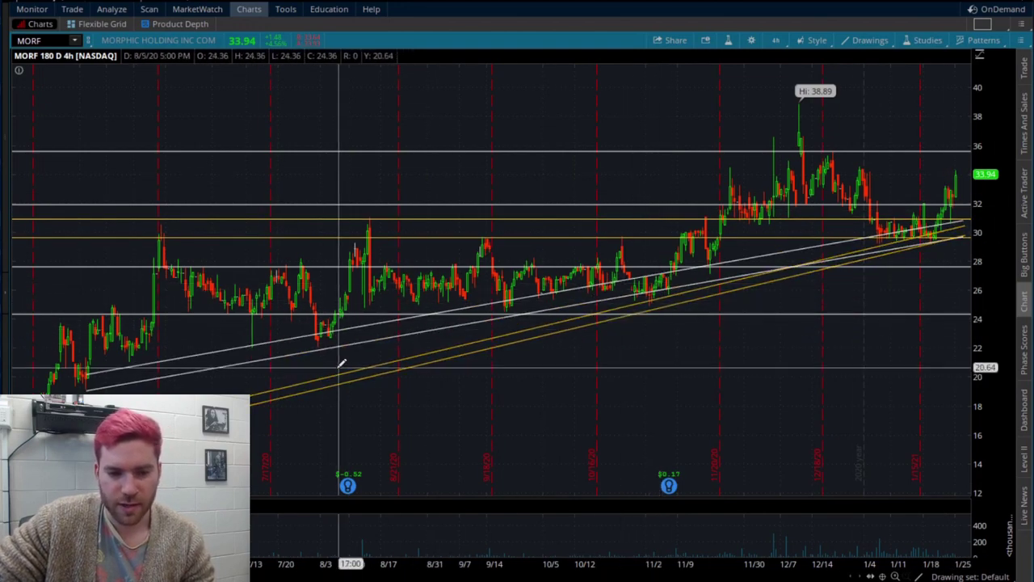
{"action": "key", "text": "Delete"}
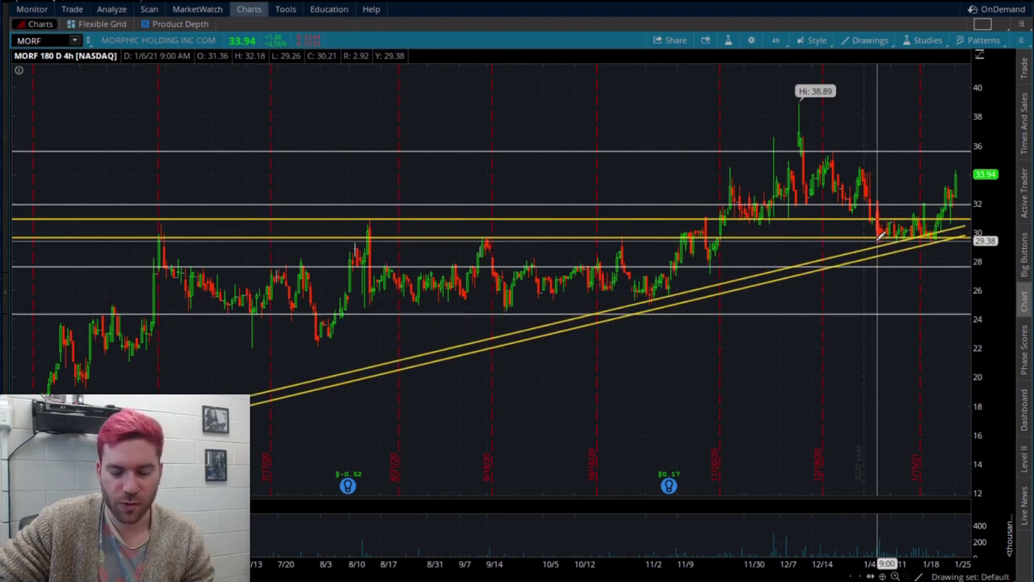
Add the VolumeProfile study to the MORF chart.
{"action": "left_click", "coordinate": [927, 40]}
{"action": "left_click", "coordinate": [908, 118]}
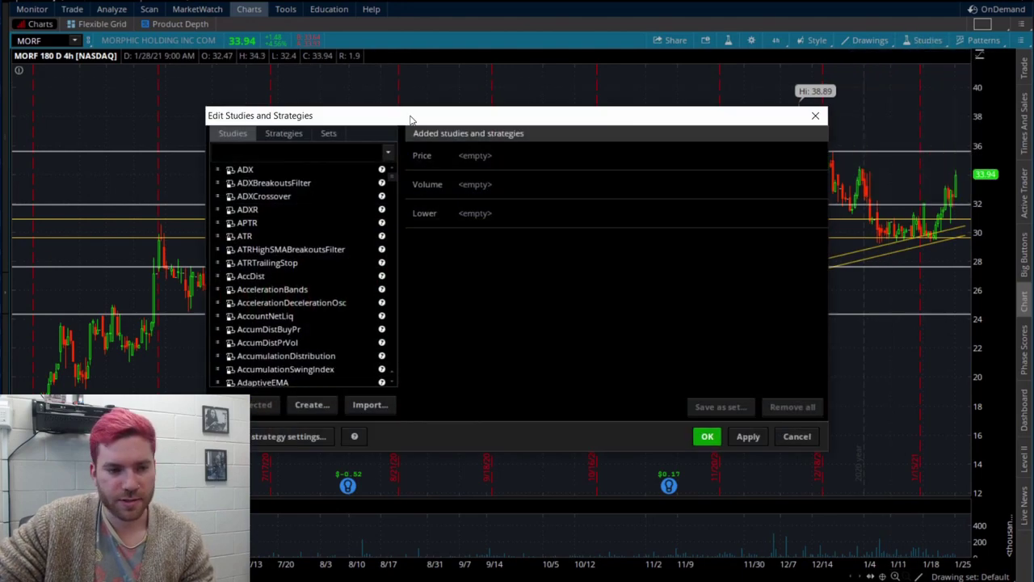
{"action": "type", "text": "volume"}
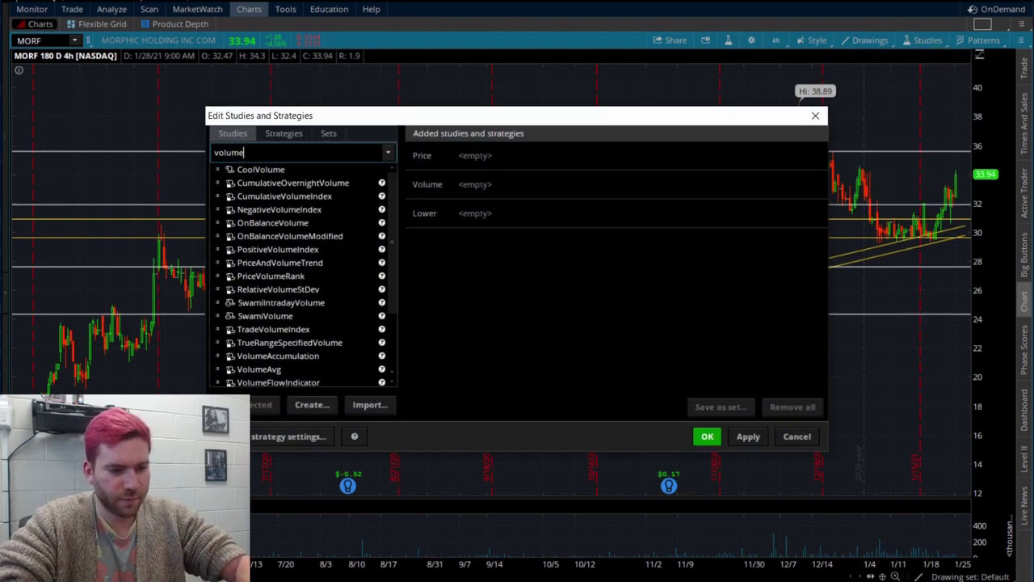
{"action": "type", "text": "p"}
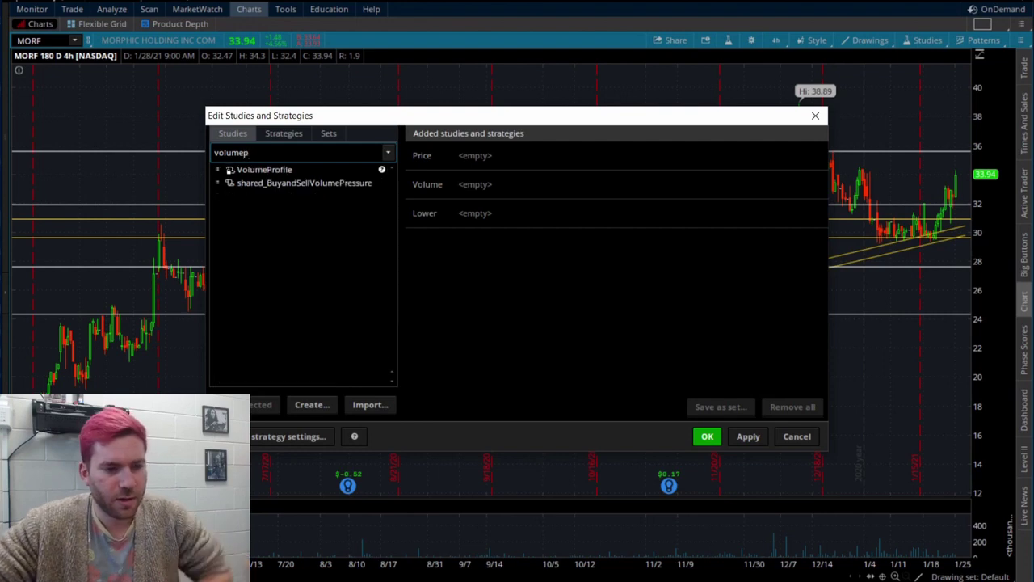
{"action": "left_click", "coordinate": [750, 436]}
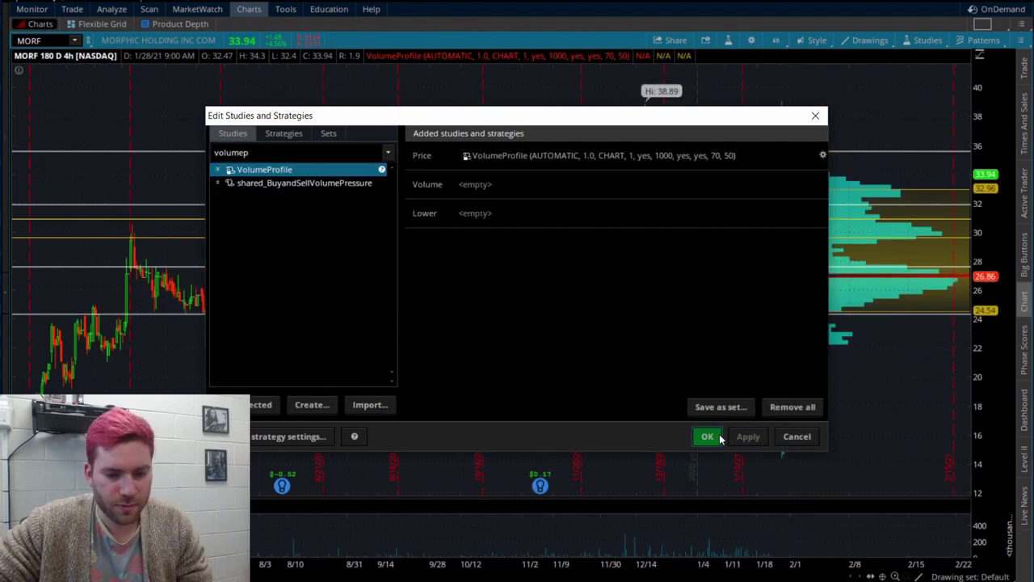
{"action": "left_click", "coordinate": [712, 436]}
Move the 27.6 trendline down to 27.13 and redraw it as a channel reaching 0.31 lower, around the volume profile's point of control.
{"action": "left_click_drag", "start_coordinate": [905, 297], "coordinate": [741, 261]}
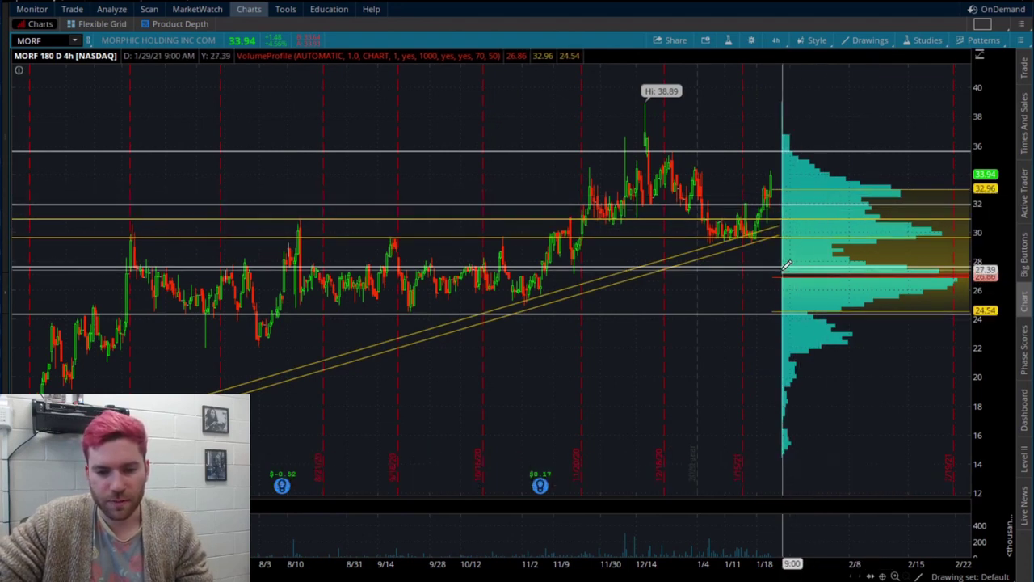
{"action": "right_click", "coordinate": [808, 266]}
{"action": "left_click", "coordinate": [818, 296]}
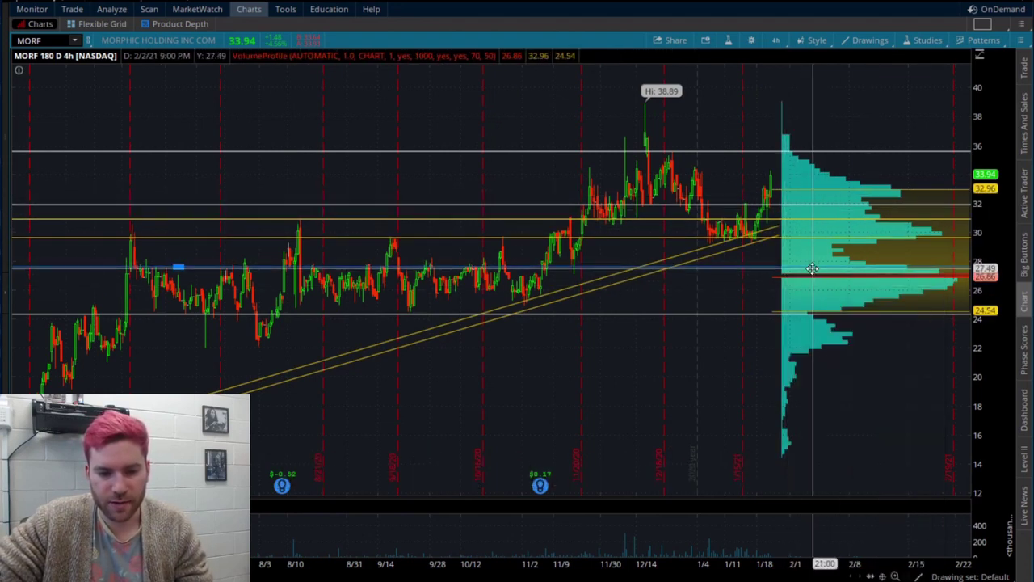
{"action": "left_click_drag", "start_coordinate": [813, 264], "coordinate": [800, 276]}
{"action": "right_click", "coordinate": [813, 269]}
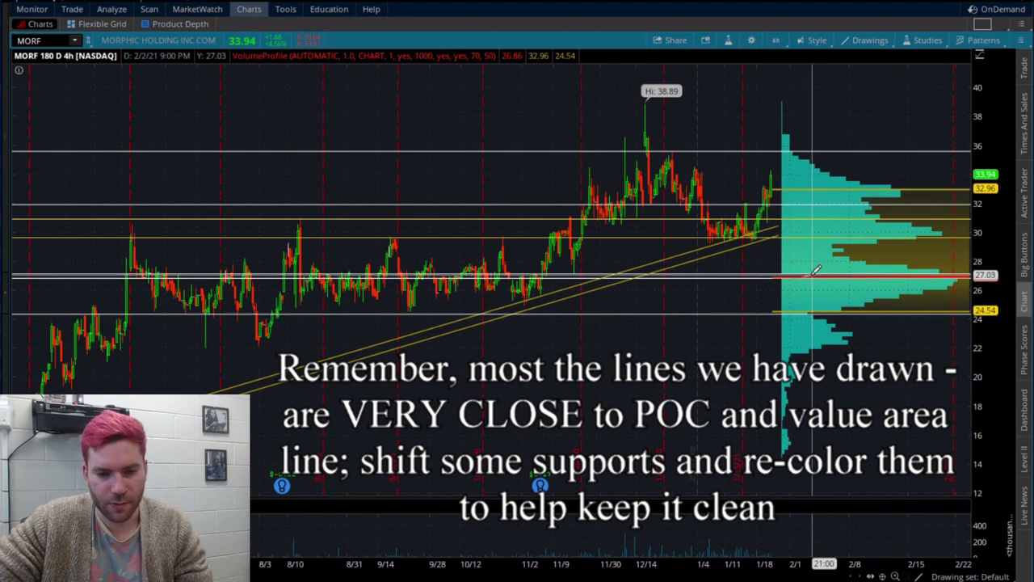
Set the lines of the narrow channel at 27.13 to red with short dashes.
{"action": "right_click", "coordinate": [747, 239]}
{"action": "left_click", "coordinate": [767, 206]}
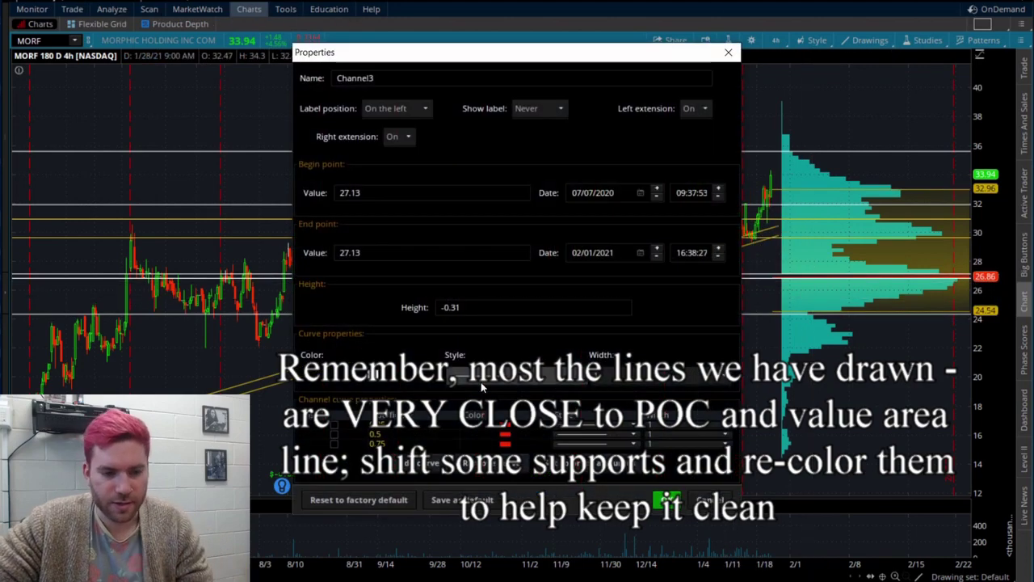
{"action": "left_click", "coordinate": [365, 413]}
{"action": "left_click", "coordinate": [667, 499]}
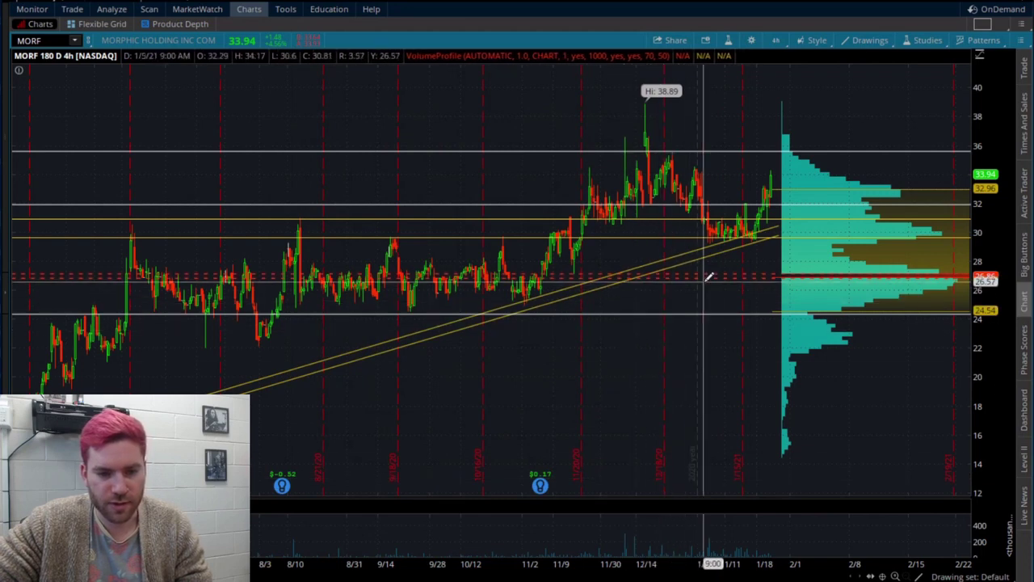
Move the 24.3 support line up to 24.52 and redraw it as a channel reaching about 8.3 higher, matching the value area limits.
{"action": "mouse_move", "coordinate": [740, 274]}
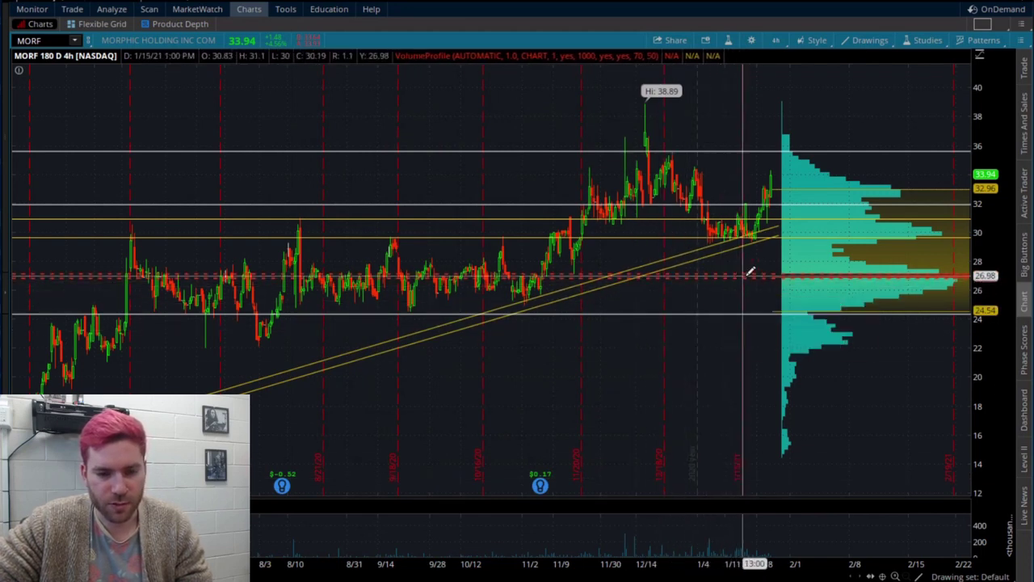
{"action": "right_click", "coordinate": [745, 316]}
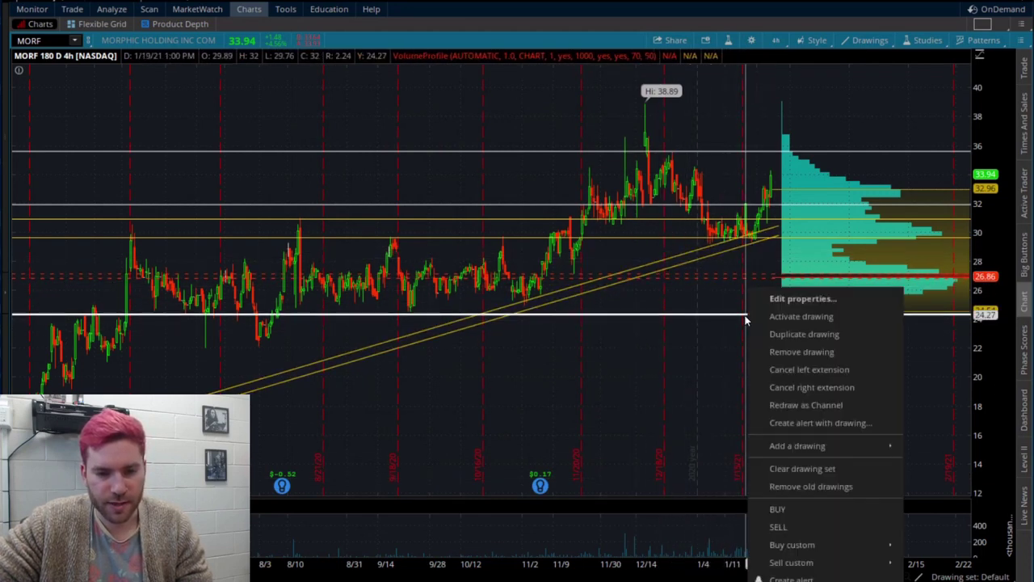
{"action": "left_click", "coordinate": [800, 332]}
{"action": "left_click", "coordinate": [796, 316]}
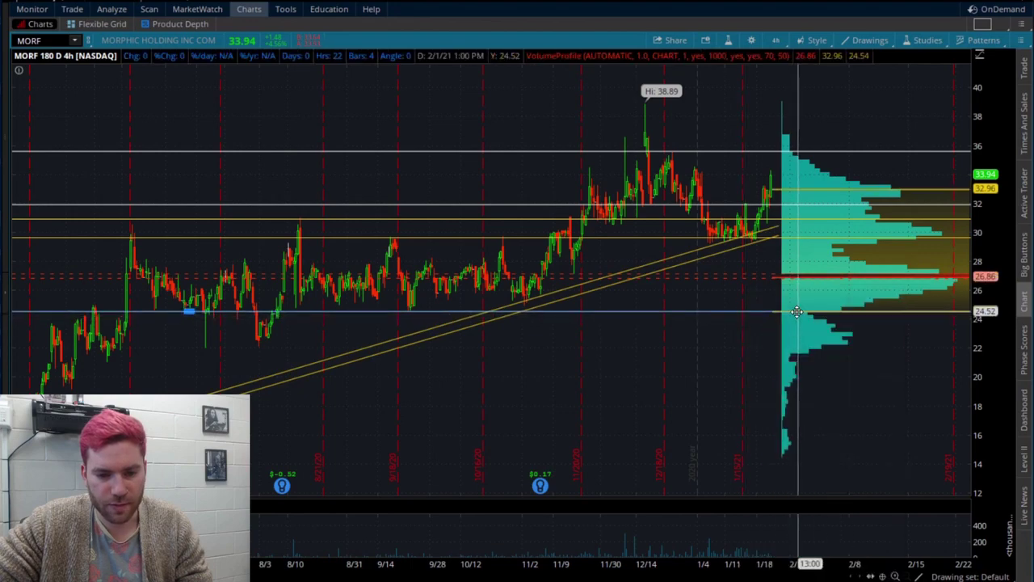
{"action": "right_click", "coordinate": [795, 312]}
{"action": "left_click", "coordinate": [810, 345]}
{"action": "left_click_drag", "start_coordinate": [790, 224], "coordinate": [784, 185]}
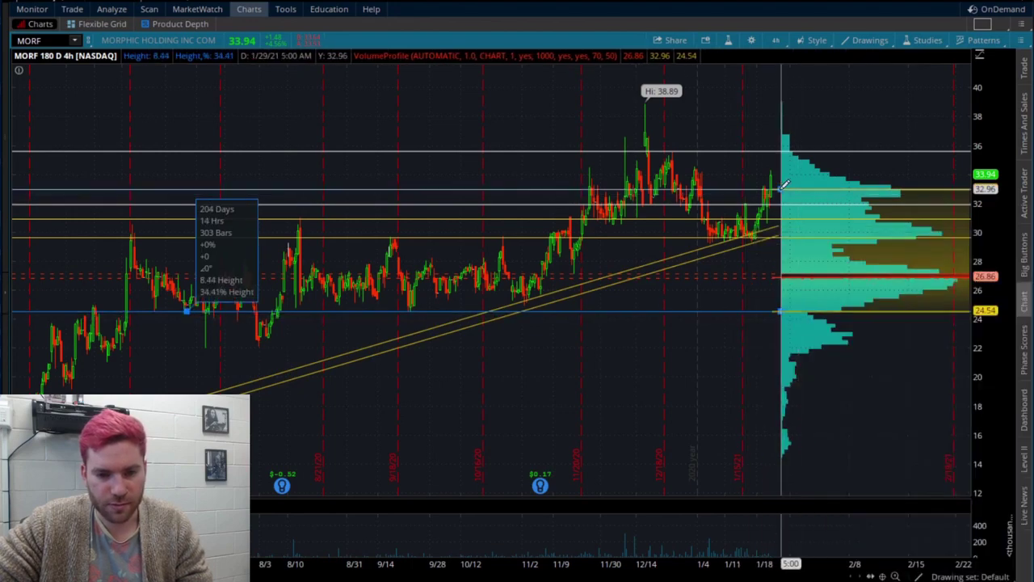
Give the value area channel's lines a long-dashed style.
{"action": "double_click", "coordinate": [783, 187]}
{"action": "left_click", "coordinate": [514, 375]}
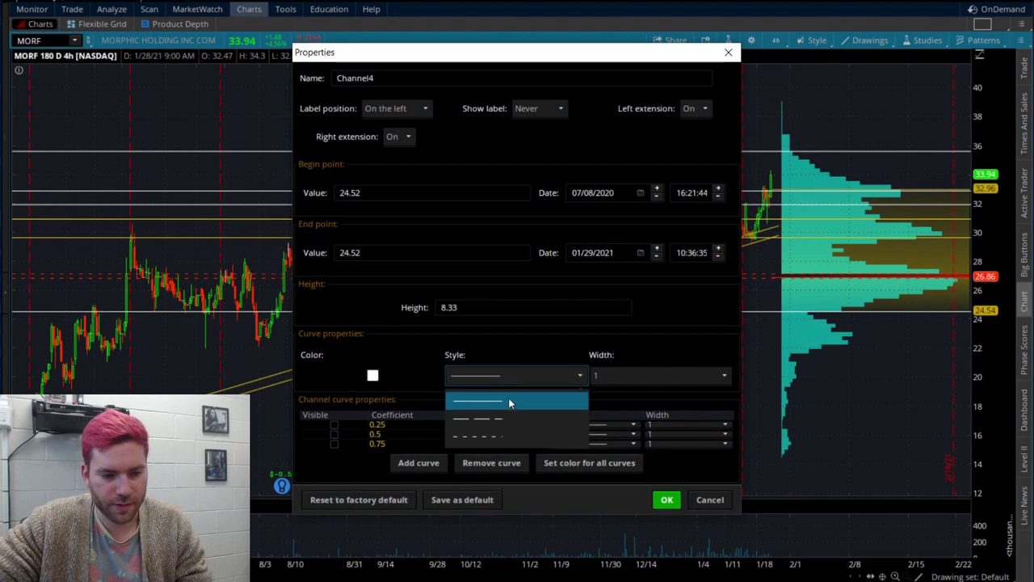
{"action": "left_click", "coordinate": [666, 500]}
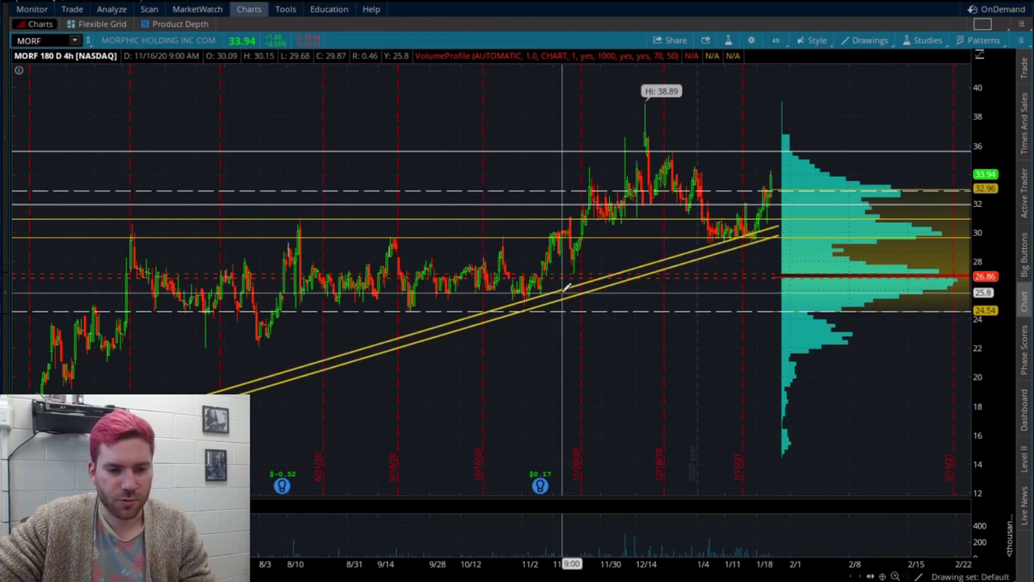
{"action": "left_click", "coordinate": [904, 45]}
{"action": "left_click", "coordinate": [897, 121]}
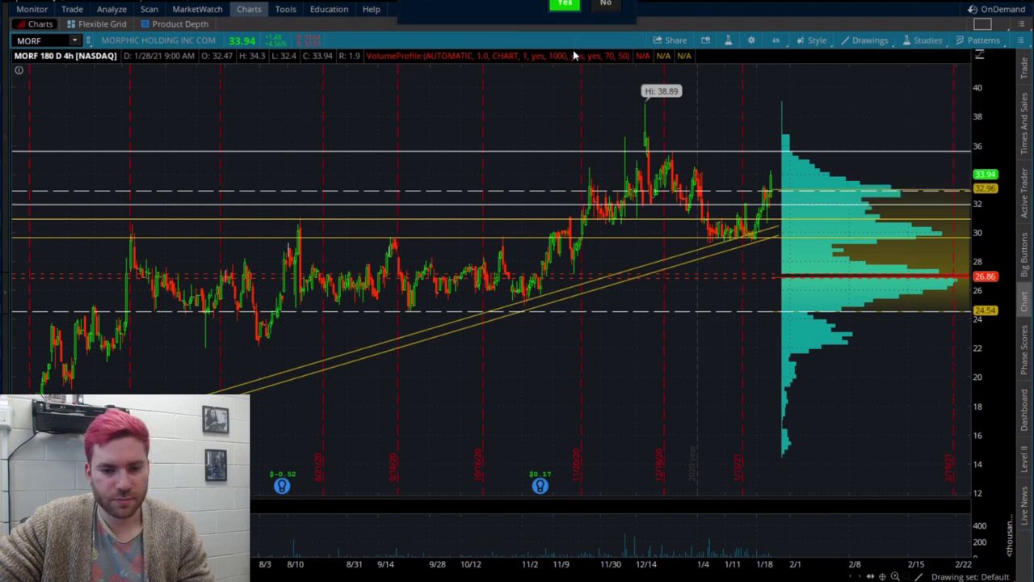
{"action": "left_click", "coordinate": [564, 17]}
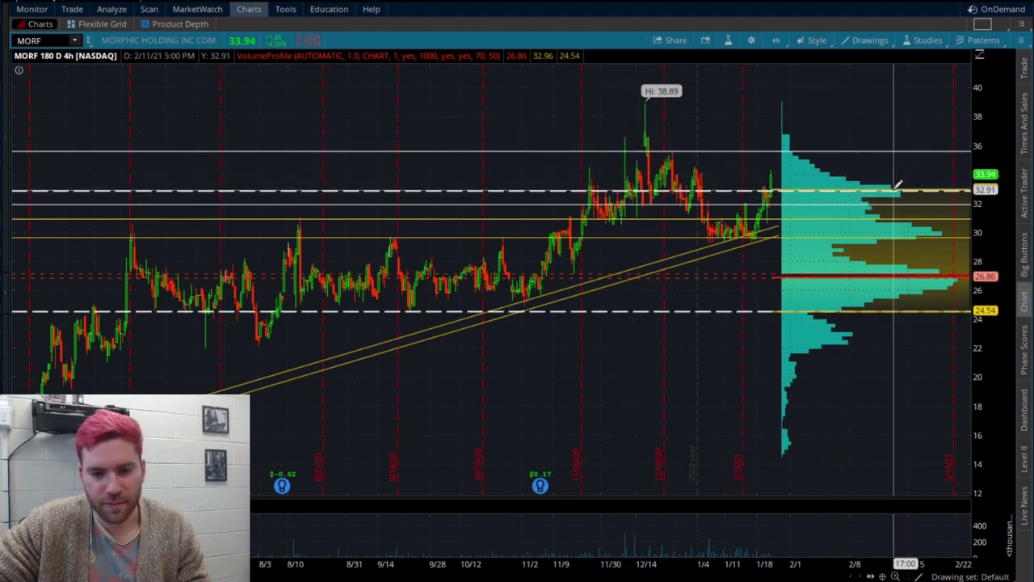
Sketch a projected price path rising from the last candle to about 38 and falling back to about 33.
{"action": "left_click_drag", "start_coordinate": [439, 186], "coordinate": [894, 188]}
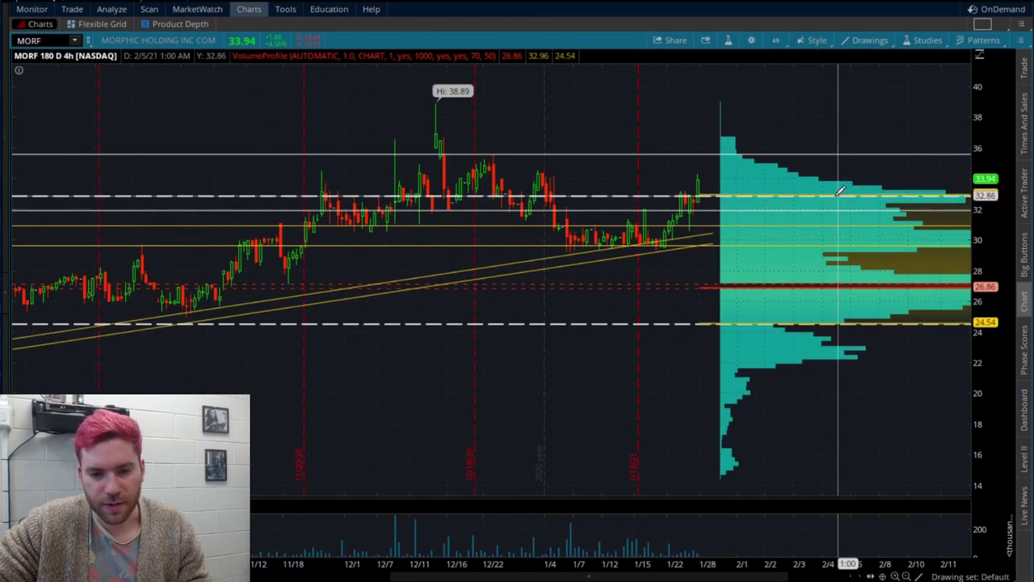
{"action": "left_click_drag", "start_coordinate": [707, 179], "coordinate": [725, 116]}
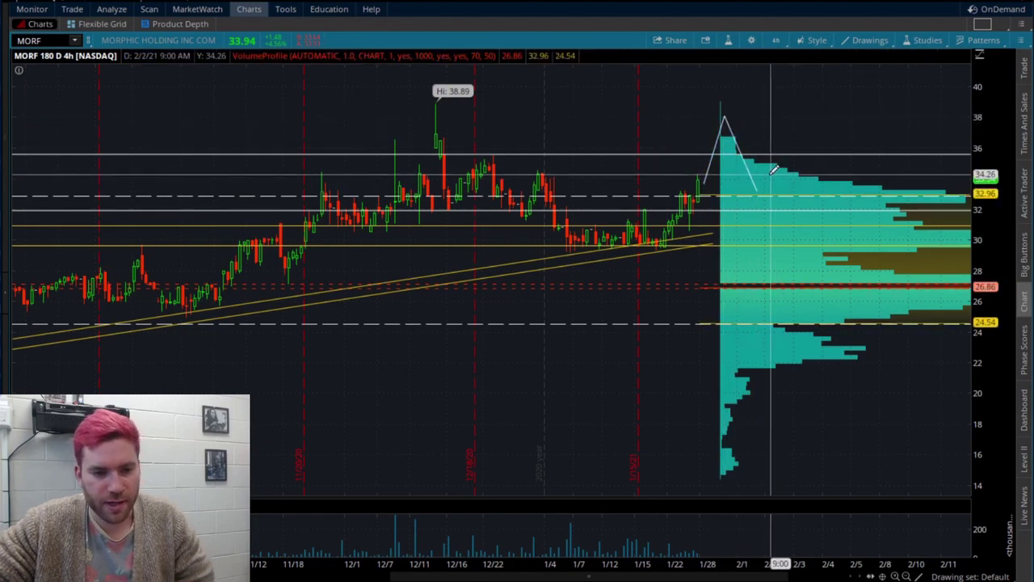
{"action": "key", "text": "Escape"}
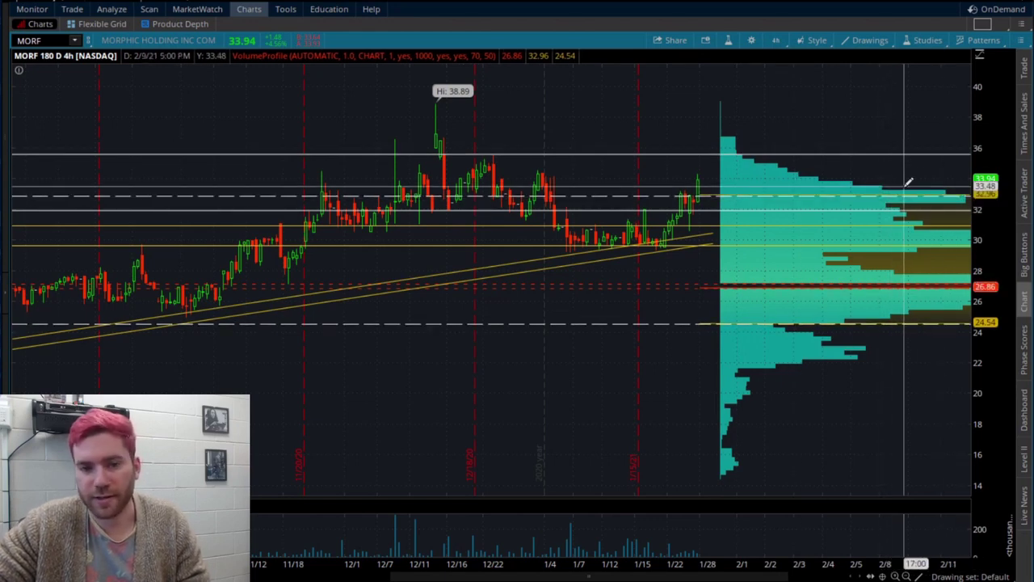
{"action": "scroll", "coordinate": [736, 127], "scroll_direction": "down", "scroll_amount": 3}
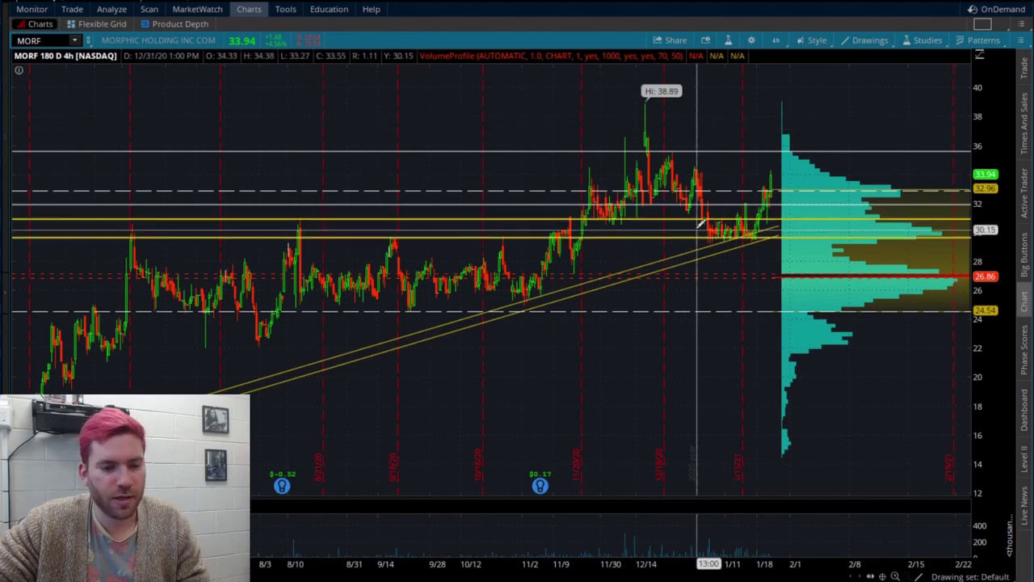
Take the existing drawings off the MORF chart and outline the volume profile's overall bell shape with connected lines starting at about 38.5.
{"action": "left_click", "coordinate": [871, 40]}
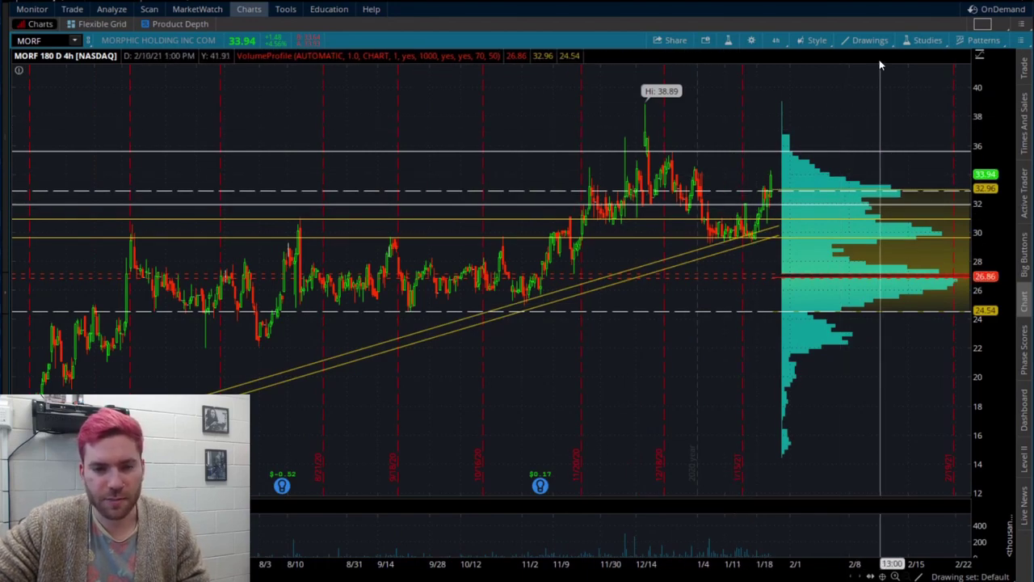
{"action": "left_click", "coordinate": [877, 62]}
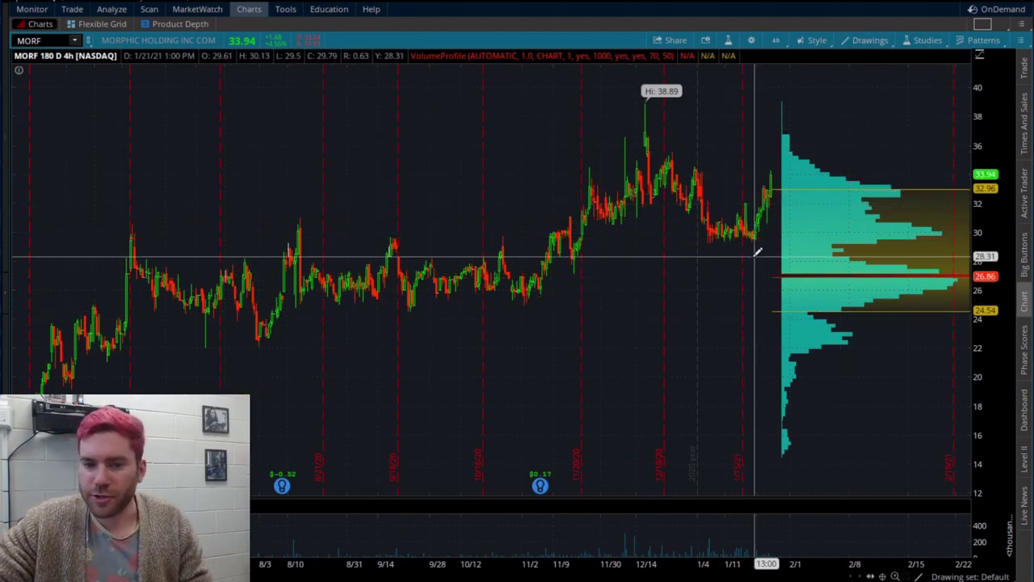
{"action": "scroll", "coordinate": [789, 226], "scroll_direction": "up", "scroll_amount": 5}
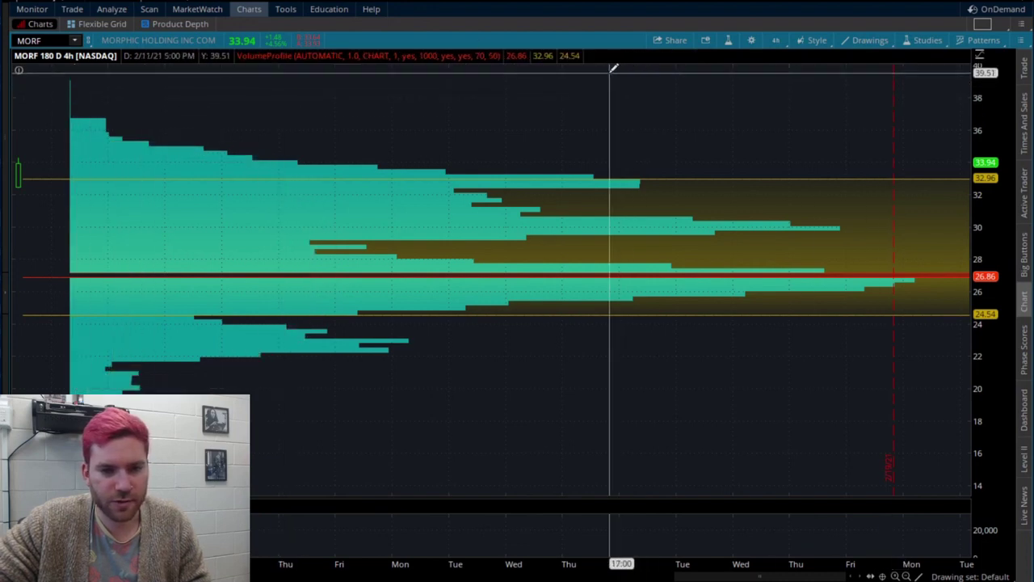
{"action": "left_click", "coordinate": [745, 127]}
{"action": "left_click", "coordinate": [916, 235]}
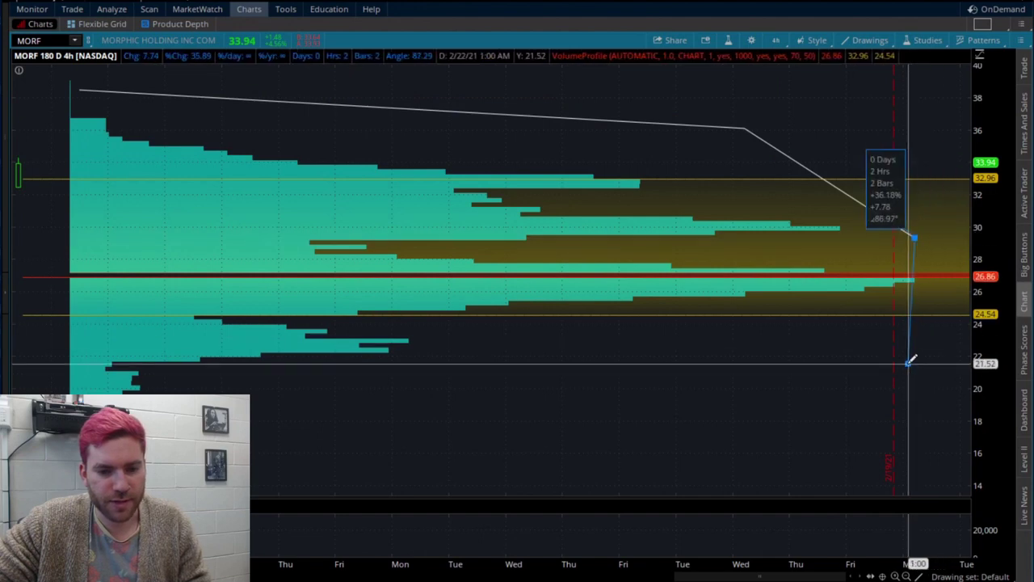
{"action": "left_click", "coordinate": [910, 366]}
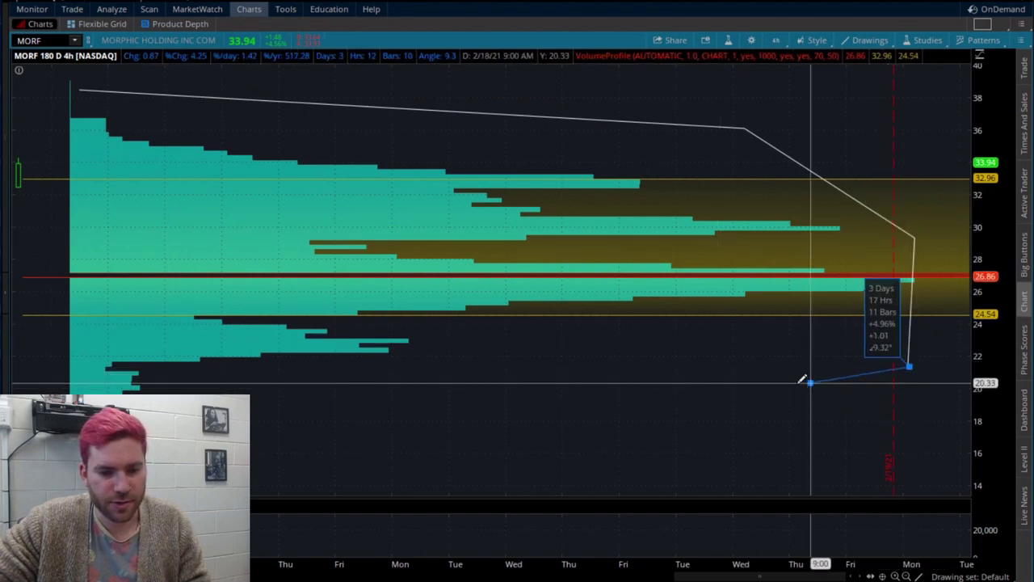
{"action": "left_click", "coordinate": [445, 422]}
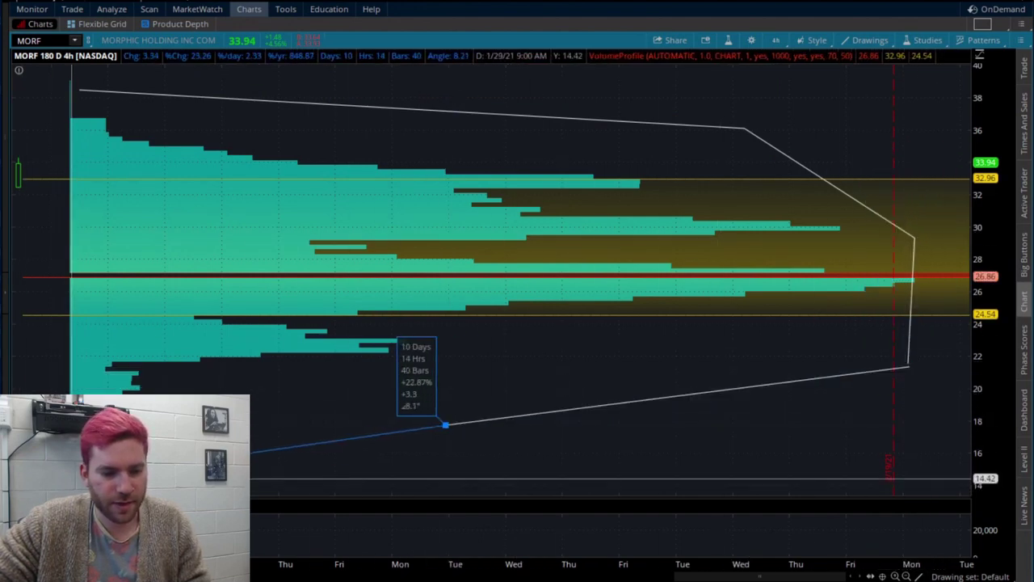
{"action": "scroll", "coordinate": [282, 381], "scroll_direction": "down", "scroll_amount": 10}
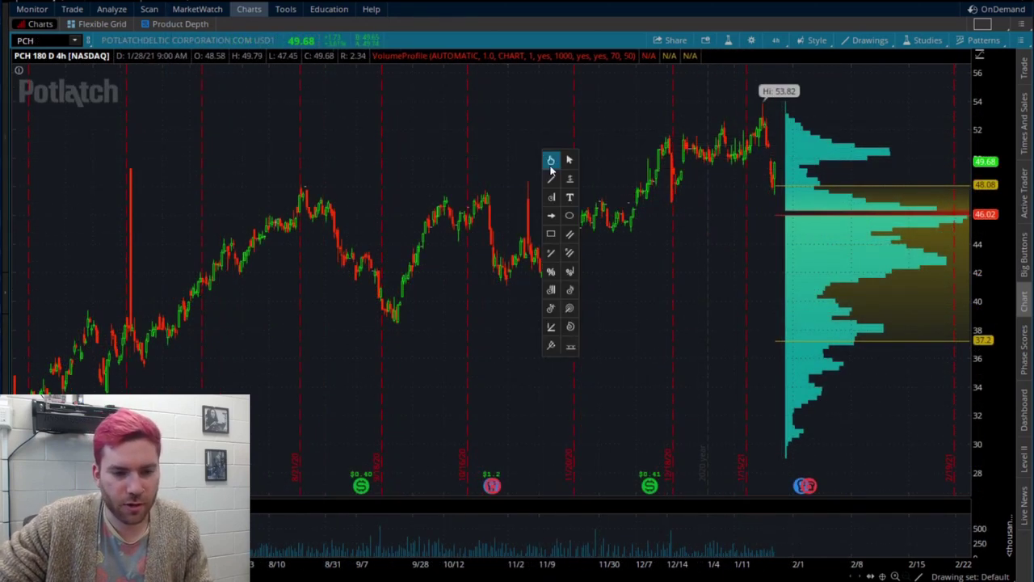
Draw a horizontal trendline at about 50.5 through the PCH volume profile's upper peak and extend it to the left.
{"action": "left_click", "coordinate": [277, 293]}
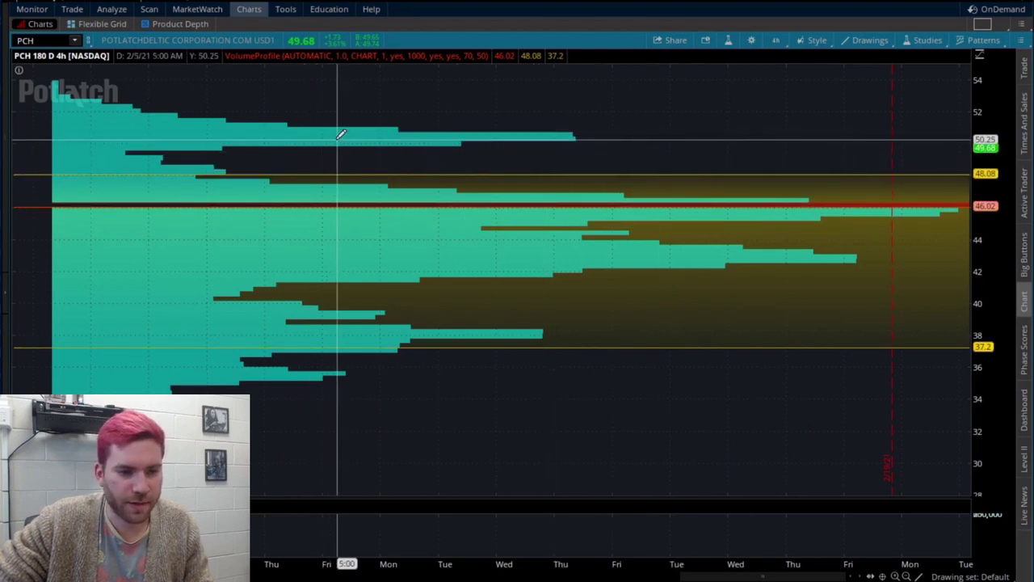
{"action": "left_click_drag", "start_coordinate": [352, 131], "coordinate": [348, 132]}
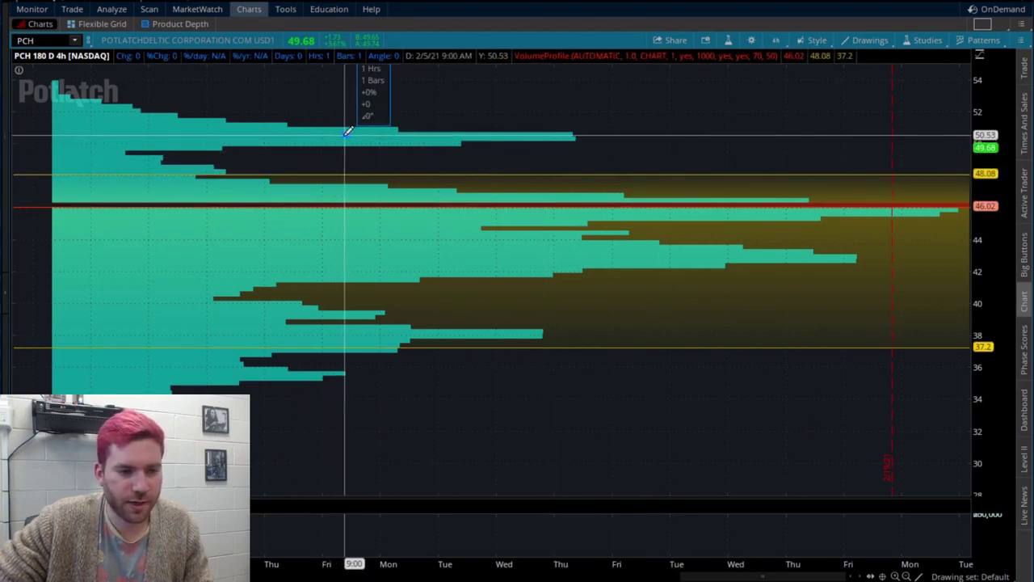
{"action": "right_click", "coordinate": [345, 139]}
{"action": "left_click", "coordinate": [442, 222]}
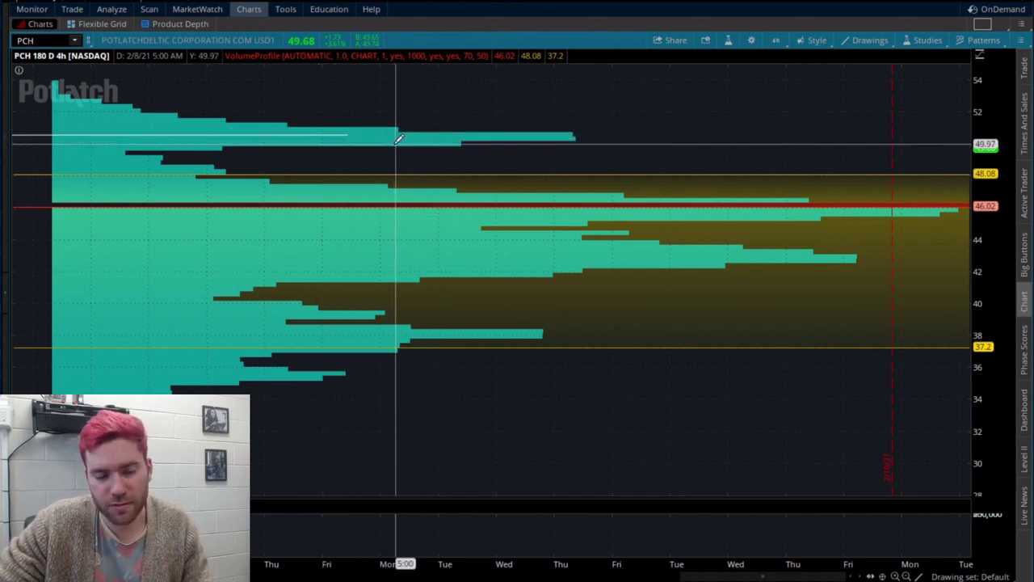
Add a horizontal trendline at about 45.7, near the point of control, and extend it to the left.
{"action": "left_click_drag", "start_coordinate": [459, 139], "coordinate": [553, 207]}
{"action": "right_click", "coordinate": [558, 215]}
{"action": "right_click", "coordinate": [551, 208]}
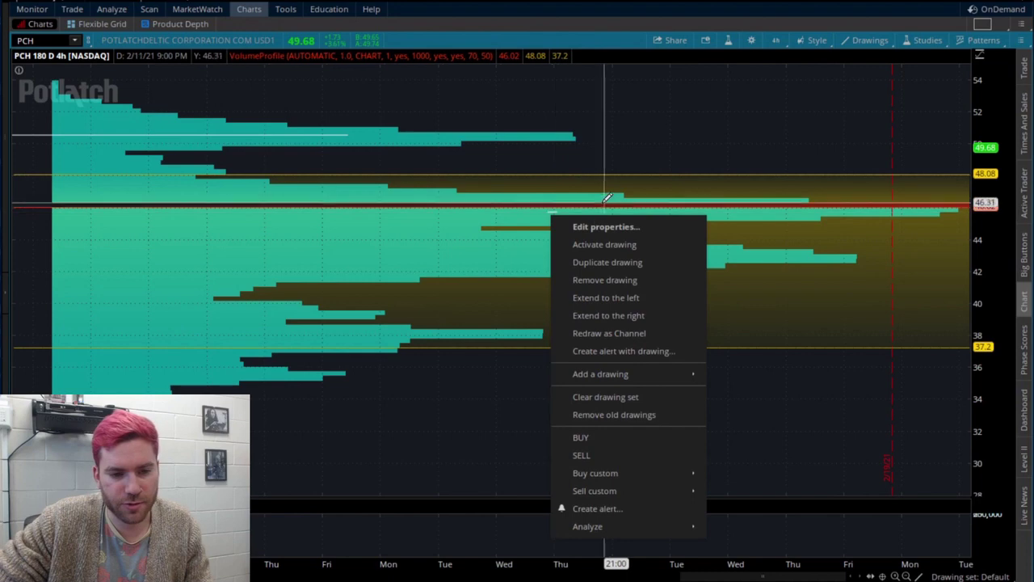
{"action": "left_click", "coordinate": [629, 298]}
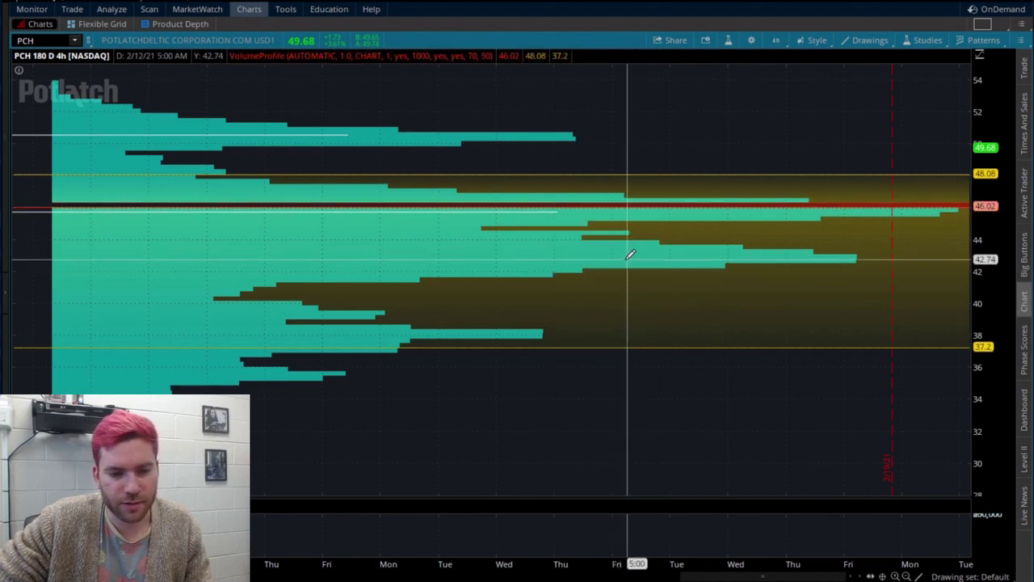
Add a horizontal trendline at about 42.7 on the volume peak below the point of control and extend it to the left.
{"action": "left_click_drag", "start_coordinate": [629, 255], "coordinate": [619, 257]}
{"action": "right_click", "coordinate": [619, 257]}
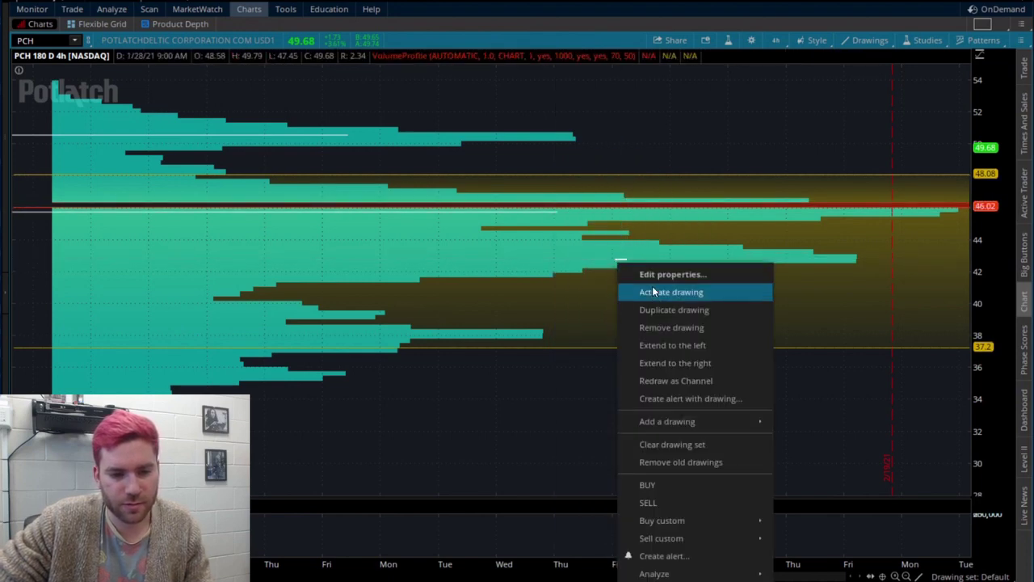
{"action": "left_click", "coordinate": [683, 349]}
Add a horizontal trendline at about 38.2 on the lower volume peak and extend it in both directions.
{"action": "left_click_drag", "start_coordinate": [541, 331], "coordinate": [518, 333]}
{"action": "right_click", "coordinate": [519, 334]}
{"action": "left_click", "coordinate": [587, 387]}
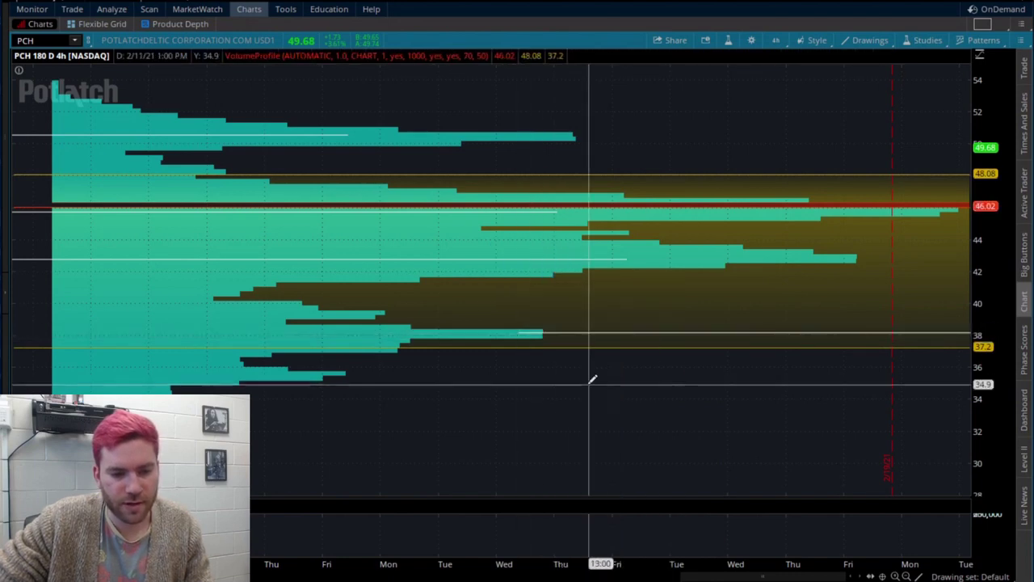
{"action": "right_click", "coordinate": [577, 332]}
{"action": "left_click", "coordinate": [616, 352]}
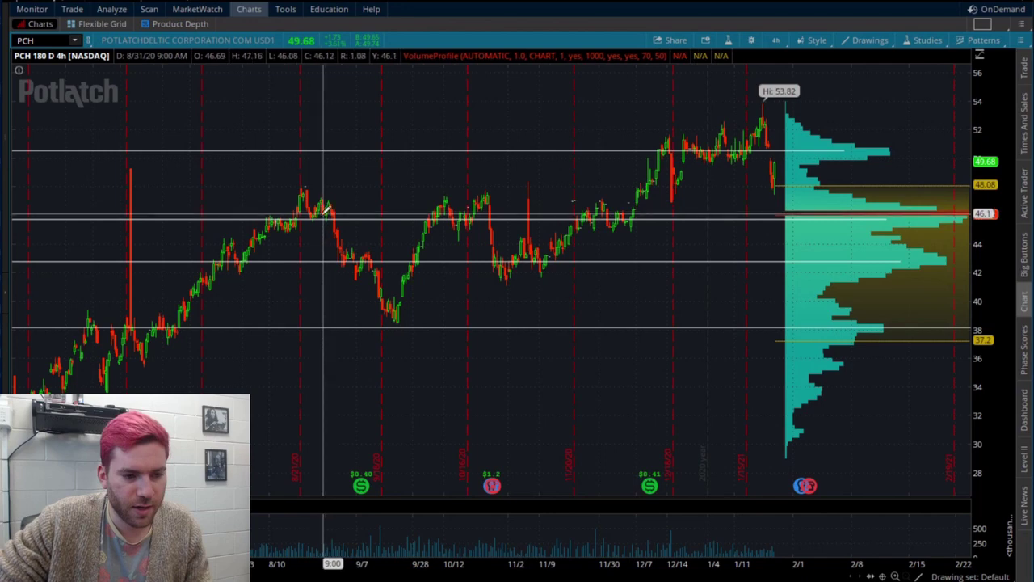
Move the 45.7 trendline up to 45.96 and redraw it as a channel about 0.35 high around the point of control.
{"action": "right_click", "coordinate": [649, 220]}
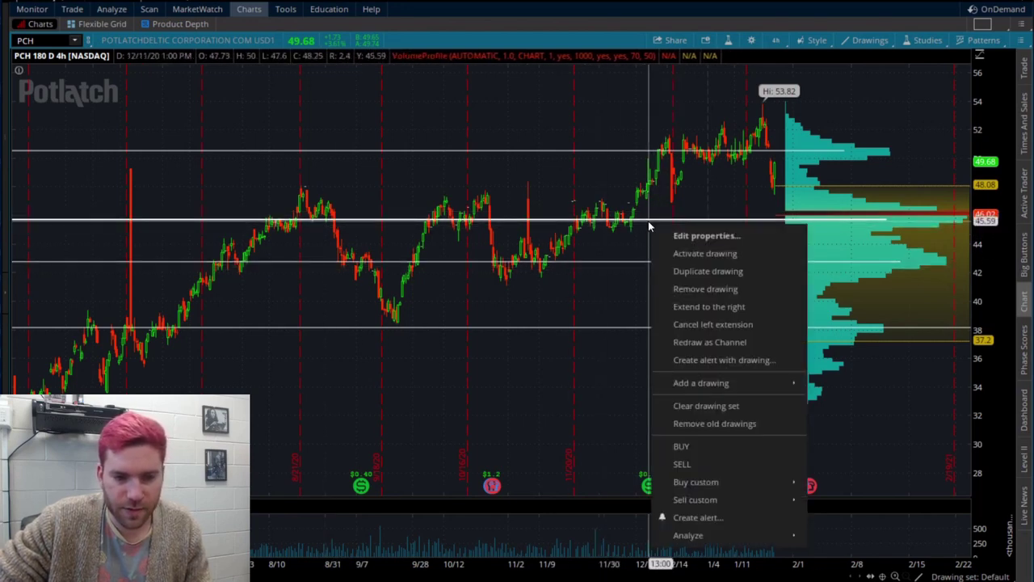
{"action": "left_click", "coordinate": [690, 255]}
{"action": "left_click", "coordinate": [704, 216]}
{"action": "right_click", "coordinate": [710, 226]}
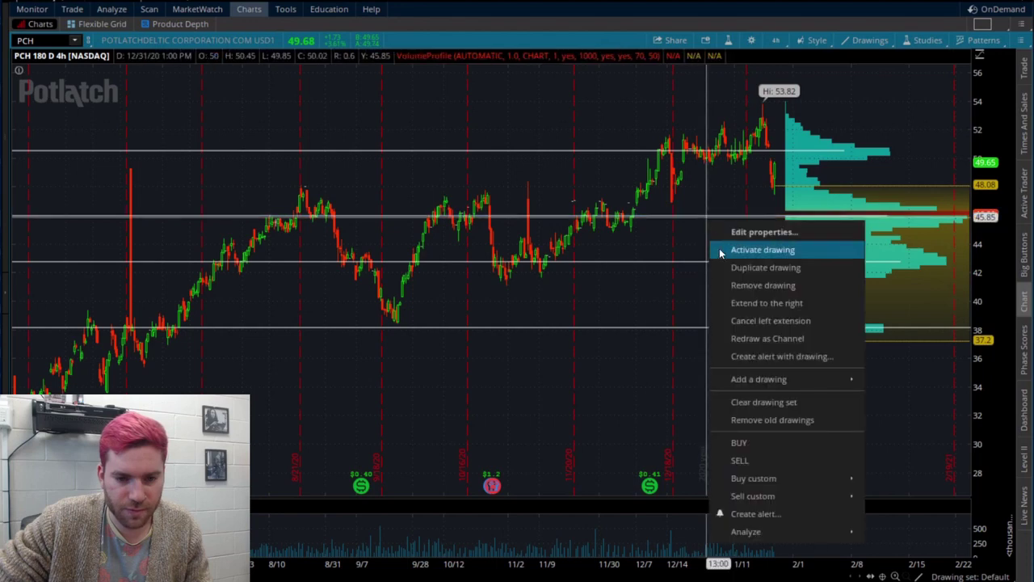
{"action": "left_click", "coordinate": [766, 338]}
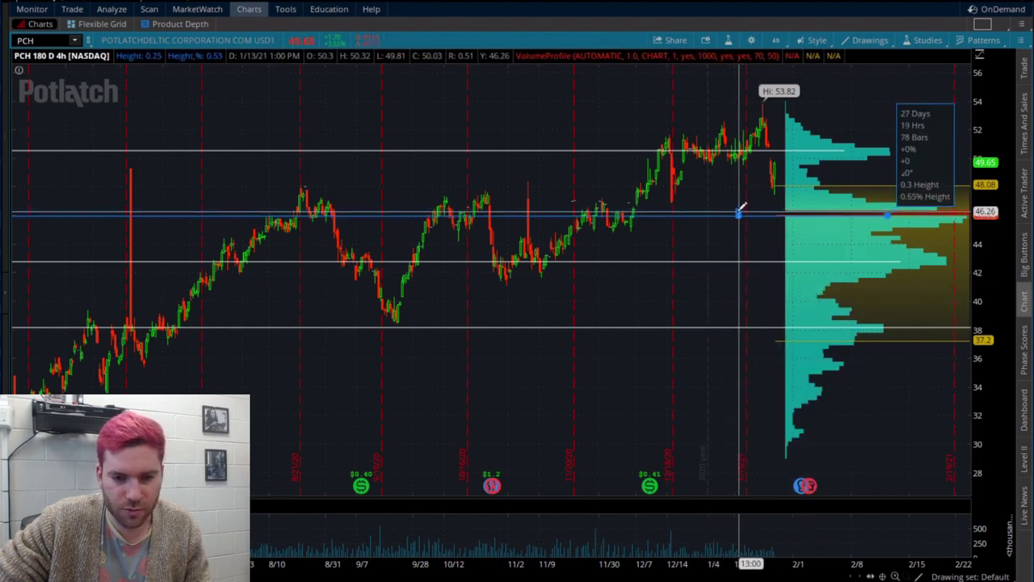
Set the point-of-control channel's lines to red with short dashes.
{"action": "double_click", "coordinate": [741, 209]}
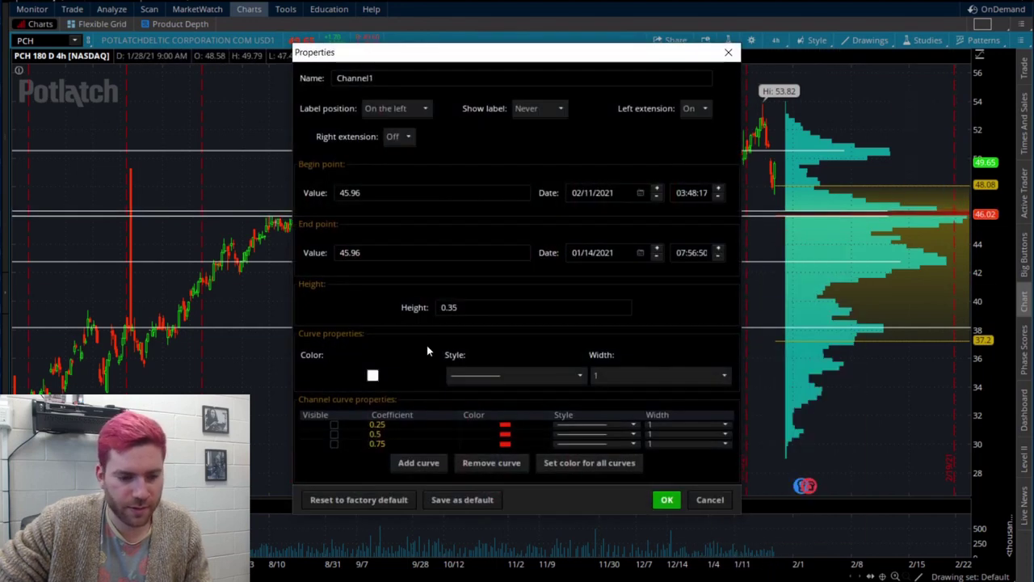
{"action": "left_click", "coordinate": [364, 415]}
{"action": "left_click", "coordinate": [534, 376]}
{"action": "left_click", "coordinate": [667, 501]}
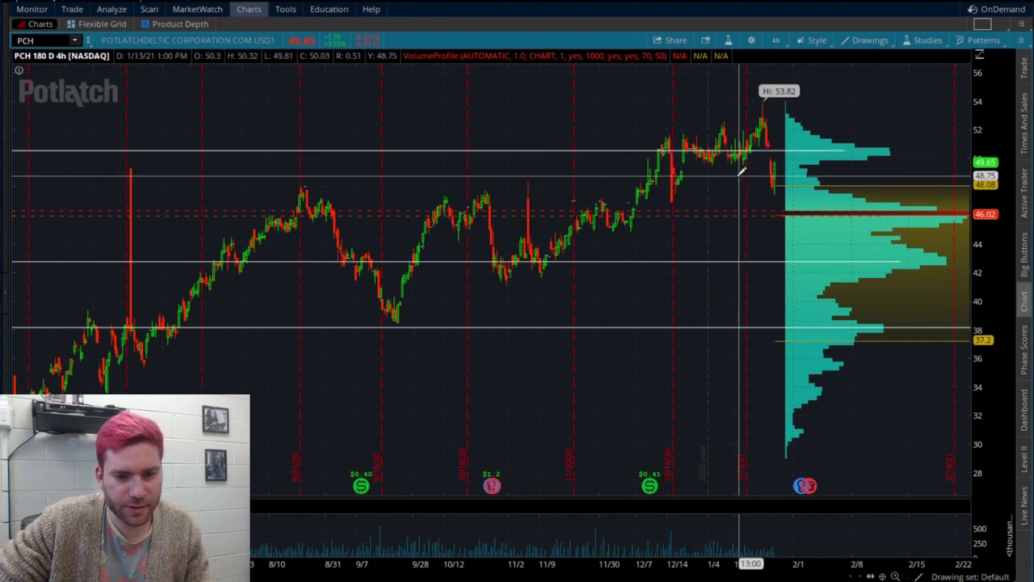
Move the 38.2 trendline to the value area low at about 37.16 and redraw it as a channel 10.91 high, reaching the value area high.
{"action": "right_click", "coordinate": [757, 328]}
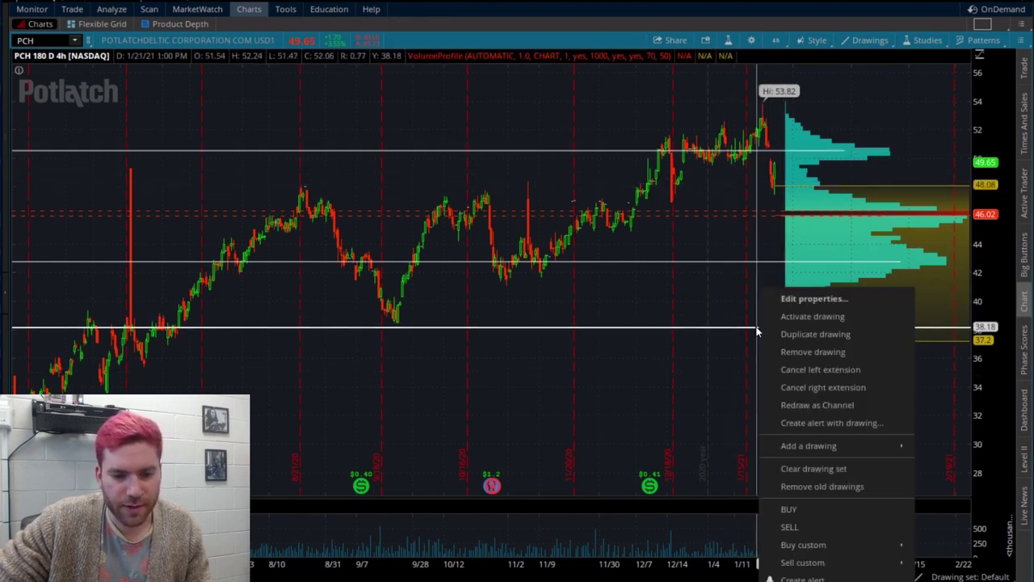
{"action": "left_click", "coordinate": [813, 316]}
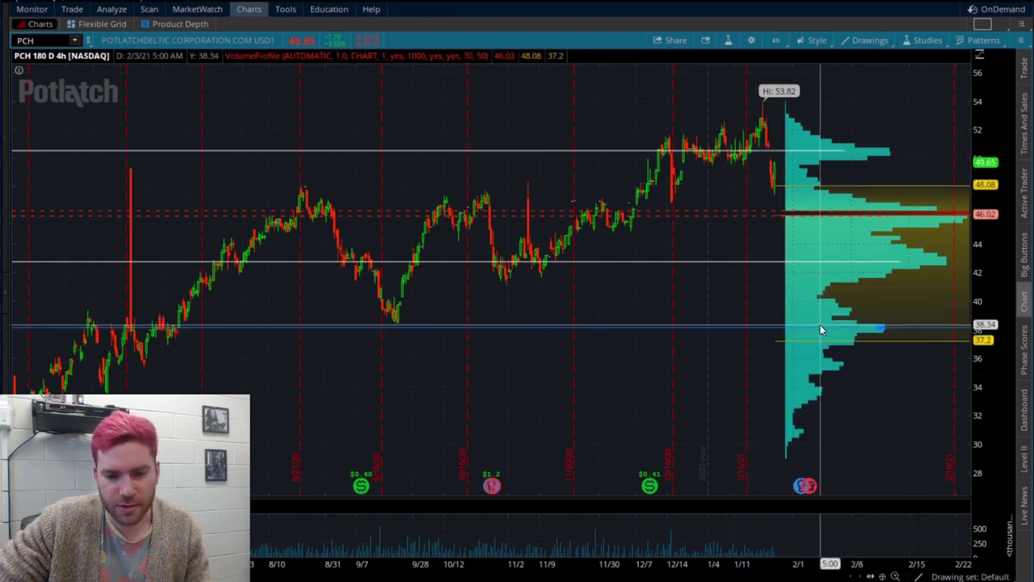
{"action": "right_click", "coordinate": [813, 340]}
{"action": "left_click", "coordinate": [800, 362]}
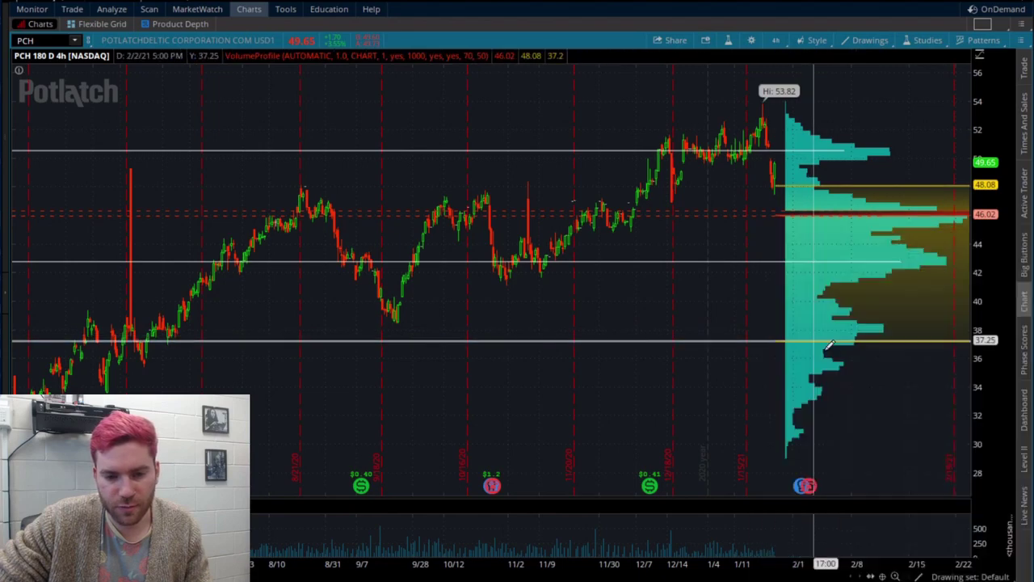
{"action": "left_click", "coordinate": [816, 183]}
Set the value-area channel's lines to white long dashes.
{"action": "double_click", "coordinate": [816, 184]}
{"action": "left_click", "coordinate": [469, 374]}
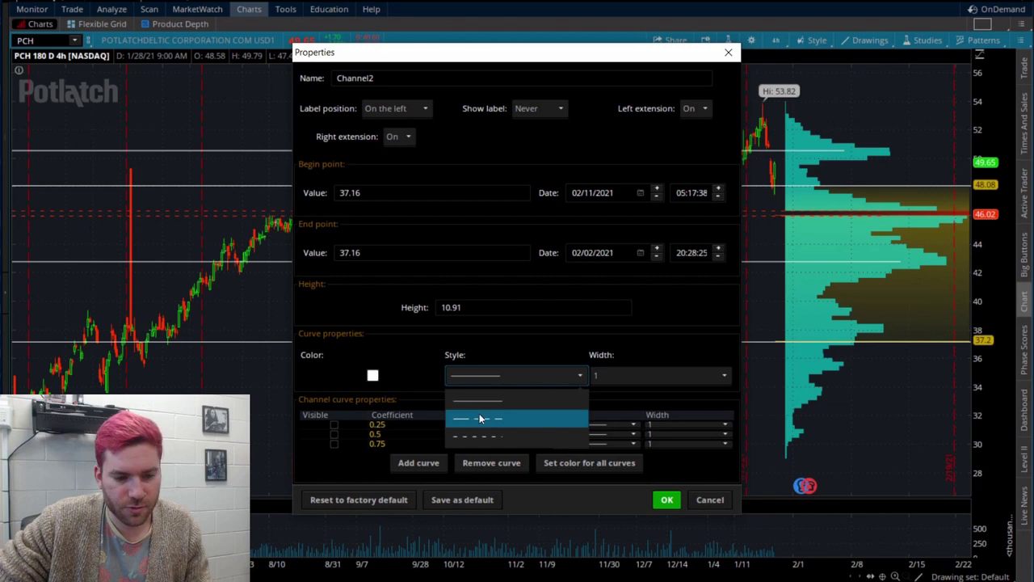
{"action": "left_click", "coordinate": [666, 500]}
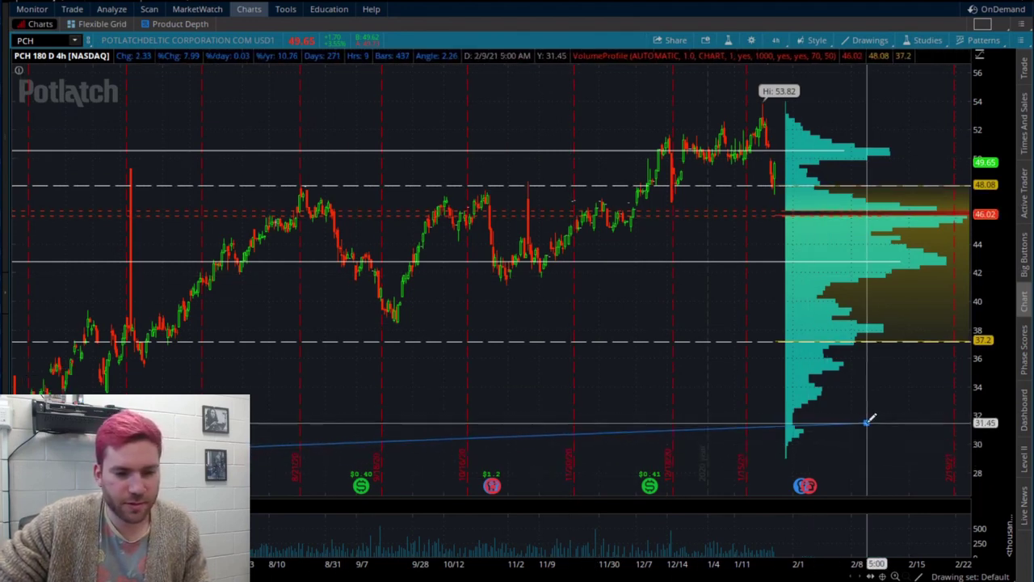
Draw a rising trendline beneath the price lows to about 48.54 on 2/3/21 and extend it to the right.
{"action": "left_click", "coordinate": [826, 181]}
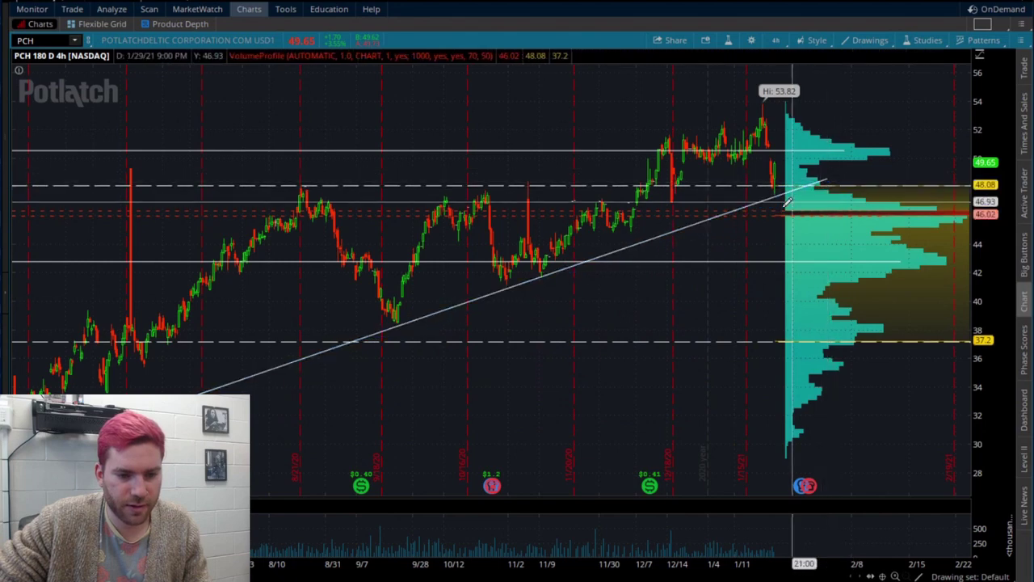
{"action": "right_click", "coordinate": [502, 291]}
{"action": "left_click", "coordinate": [563, 388]}
Redraw the rising trendline as a channel about 1.09 high and color its lines yellow.
{"action": "right_click", "coordinate": [502, 291]}
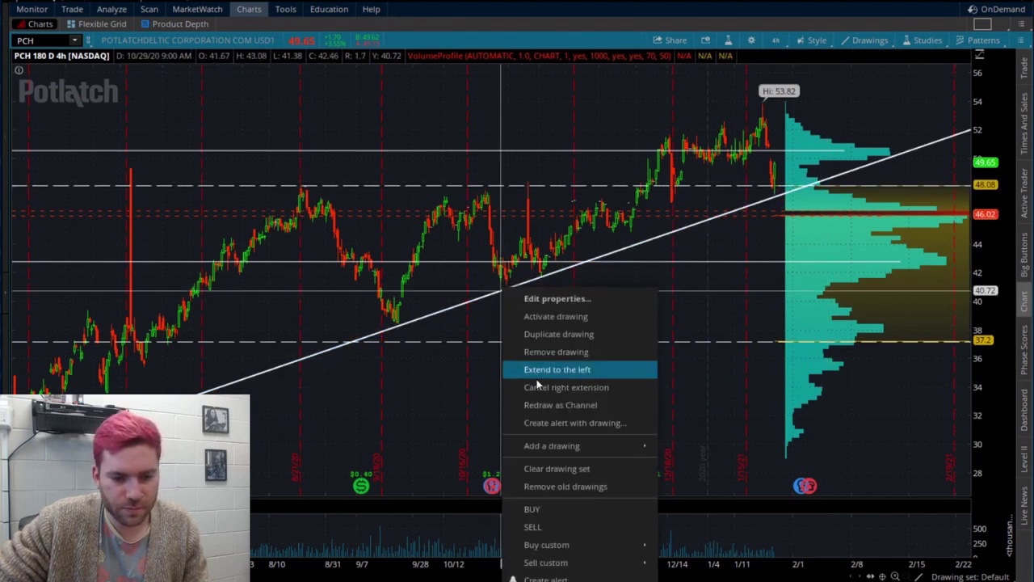
{"action": "left_click", "coordinate": [566, 335]}
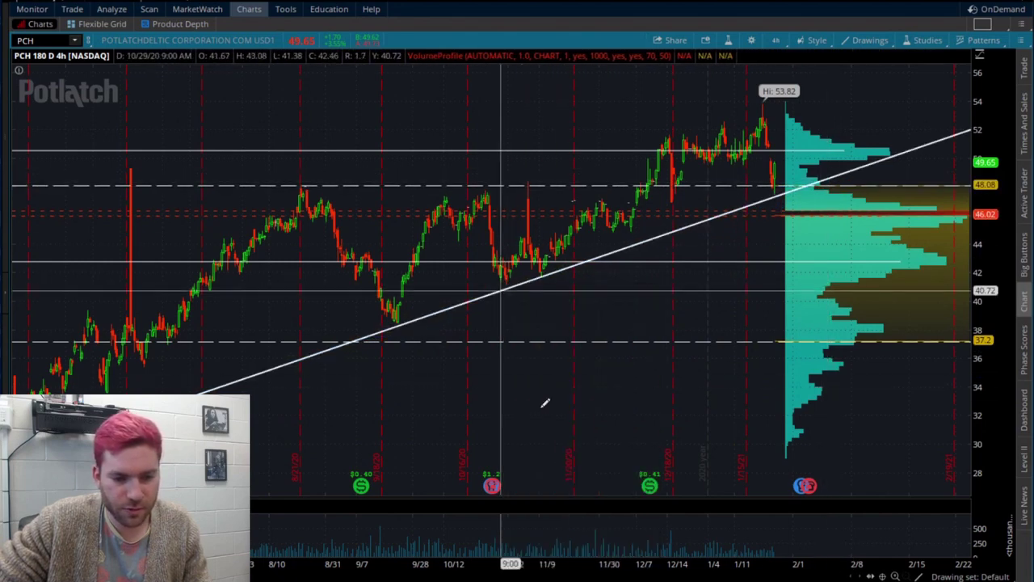
{"action": "double_click", "coordinate": [430, 298]}
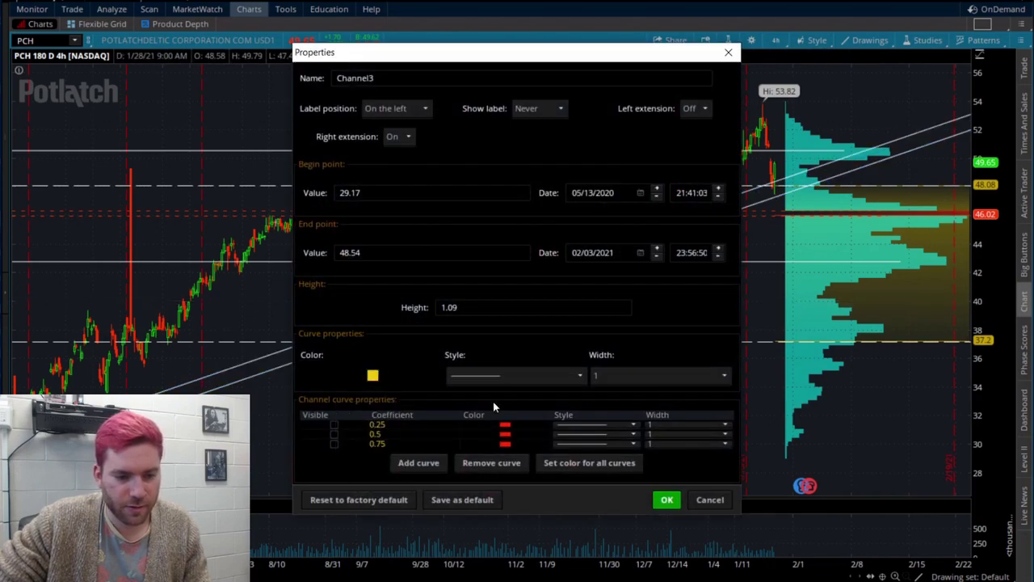
{"action": "left_click", "coordinate": [666, 499]}
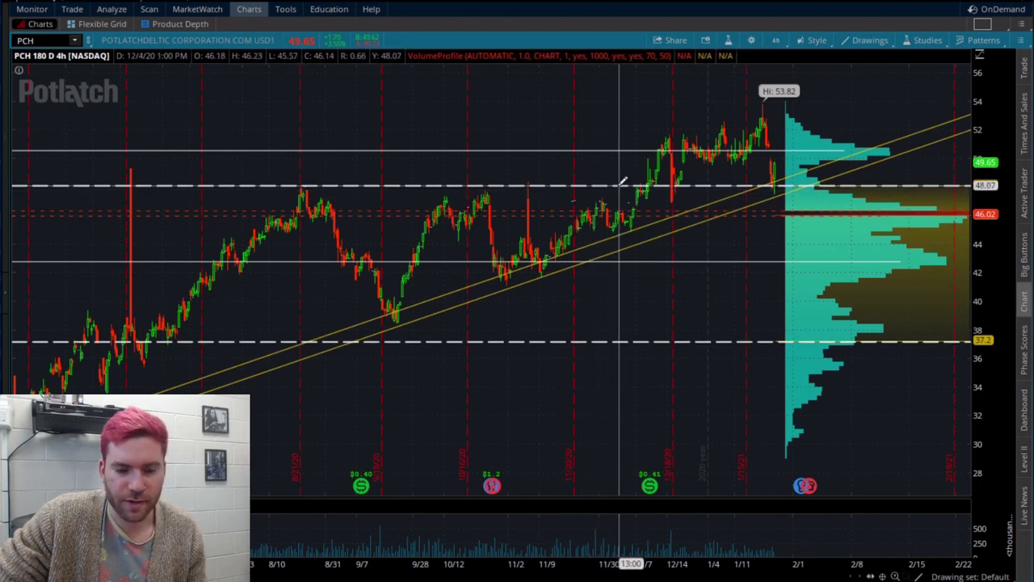
Add a horizontal trendline at about 48.59, extend it in both directions and color it yellow.
{"action": "mouse_move", "coordinate": [573, 180]}
{"action": "left_mouse_down"}
{"action": "mouse_move", "coordinate": [584, 143]}
{"action": "mouse_move", "coordinate": [563, 171]}
{"action": "left_mouse_up"}
{"action": "right_click", "coordinate": [563, 181]}
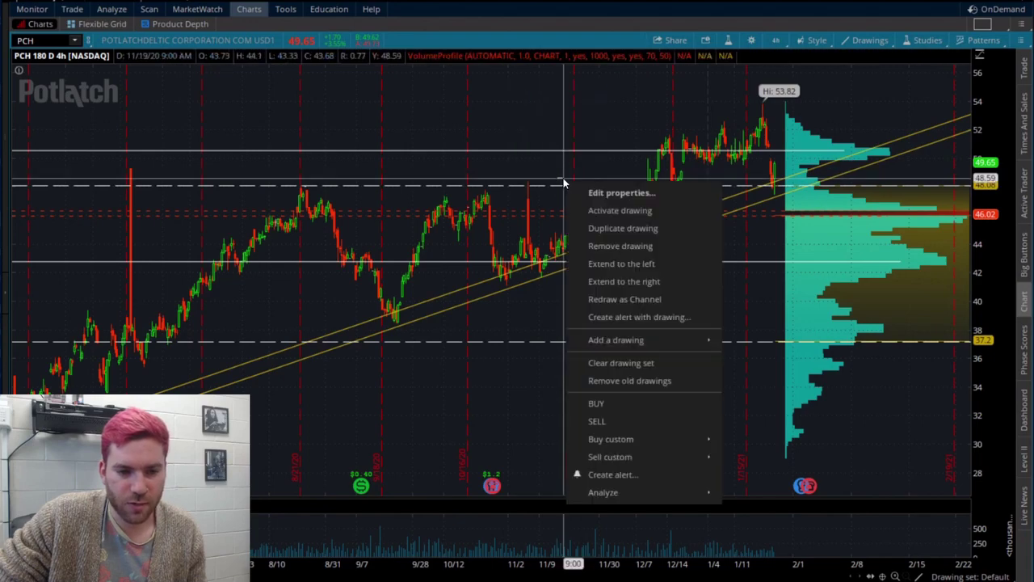
{"action": "left_click", "coordinate": [646, 281]}
{"action": "right_click", "coordinate": [586, 179]}
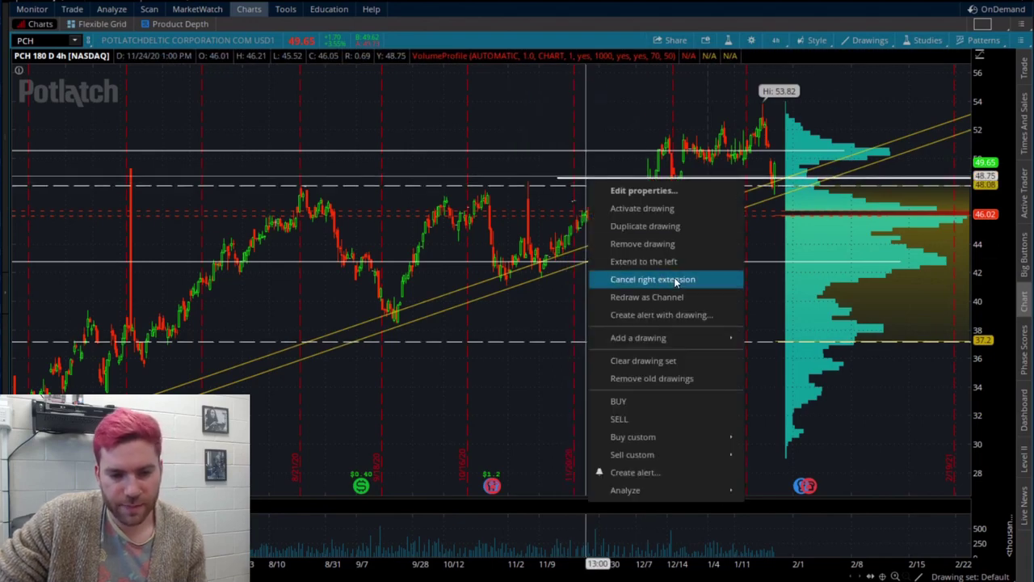
{"action": "left_click", "coordinate": [674, 261]}
{"action": "double_click", "coordinate": [606, 177]}
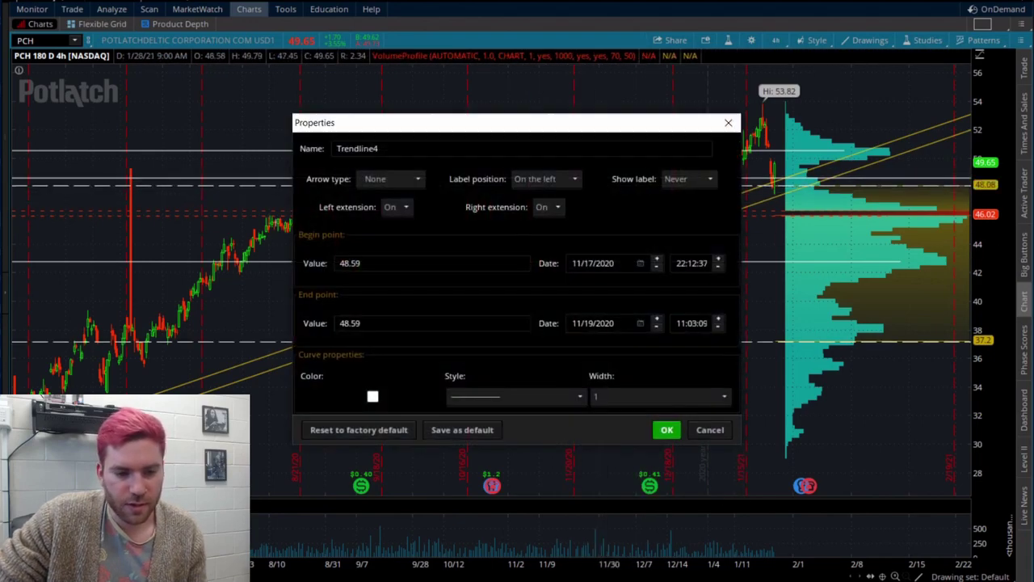
{"action": "left_click", "coordinate": [663, 430]}
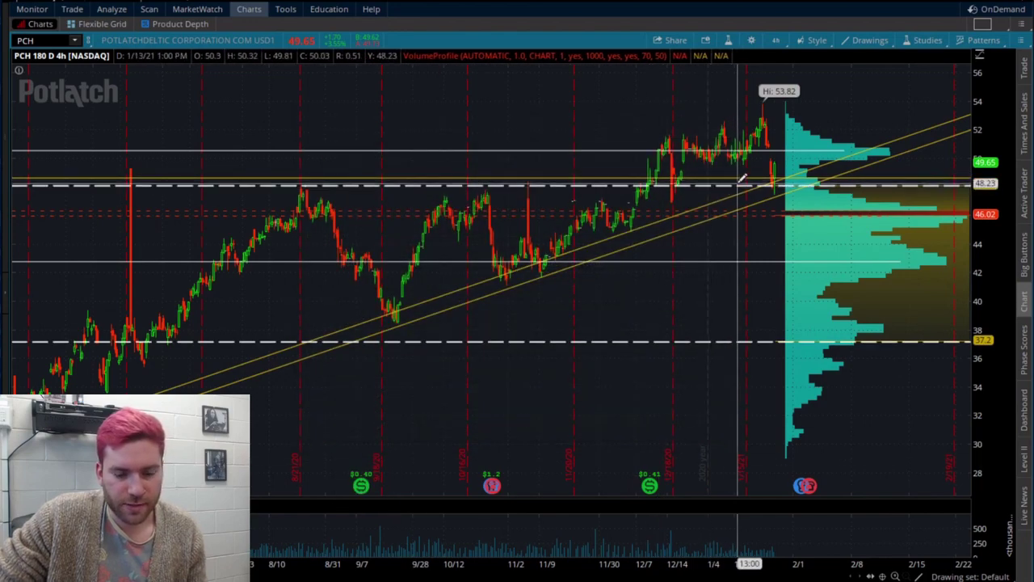
Outline the volume profile with connected trendlines from about 30 up to 53, and add a near-vertical edge below about 41.
{"action": "left_click_drag", "start_coordinate": [479, 207], "coordinate": [796, 165]}
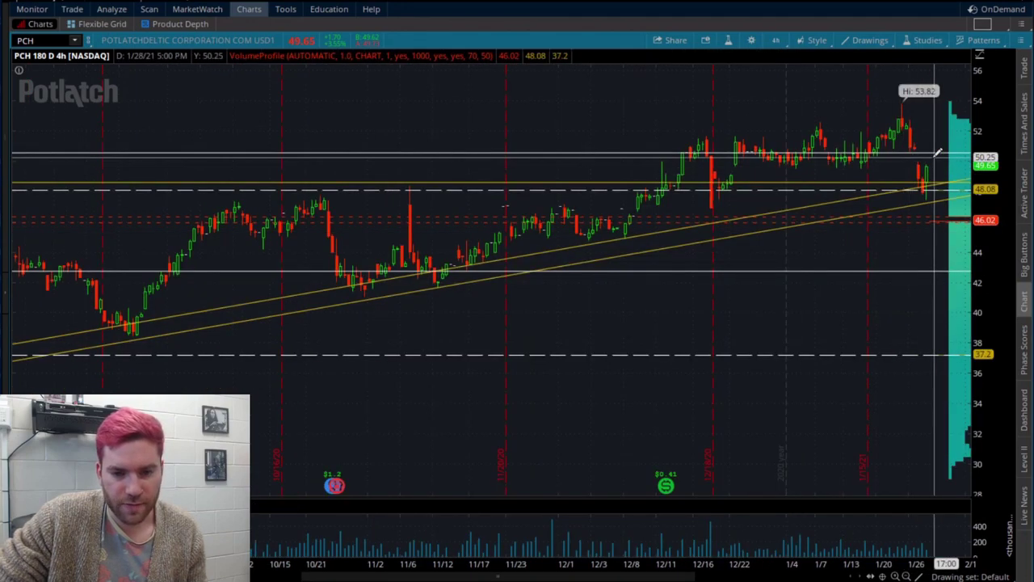
{"action": "scroll", "coordinate": [929, 166], "scroll_direction": "down", "scroll_amount": 2}
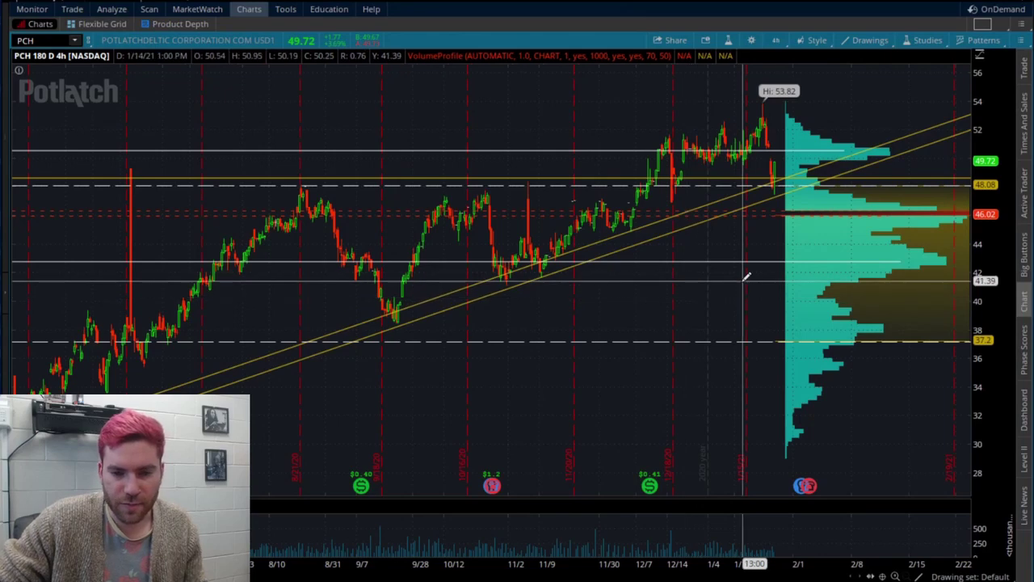
{"action": "scroll", "coordinate": [820, 240], "scroll_direction": "up", "scroll_amount": 5}
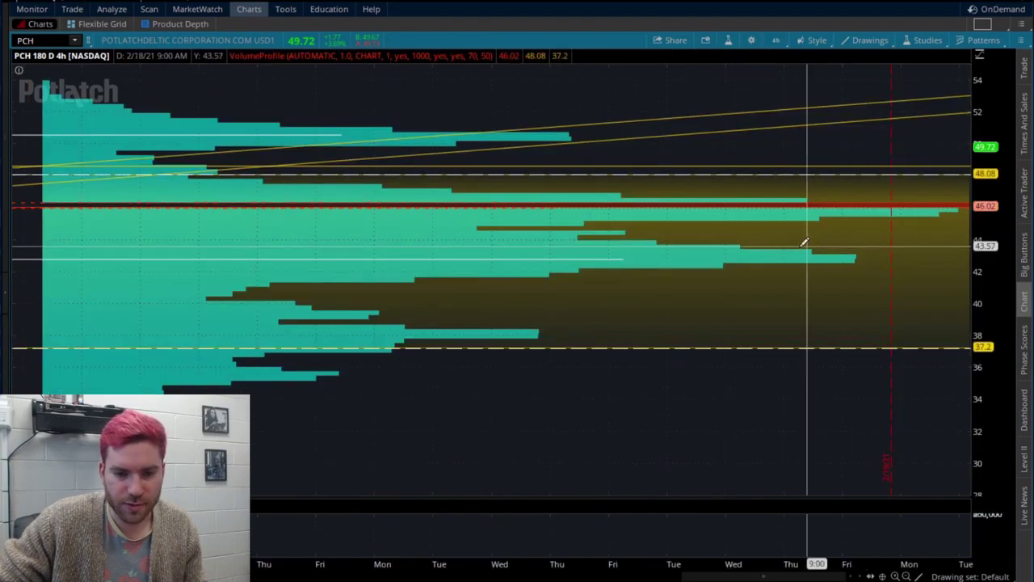
{"action": "left_click", "coordinate": [224, 465]}
{"action": "left_click", "coordinate": [360, 387]}
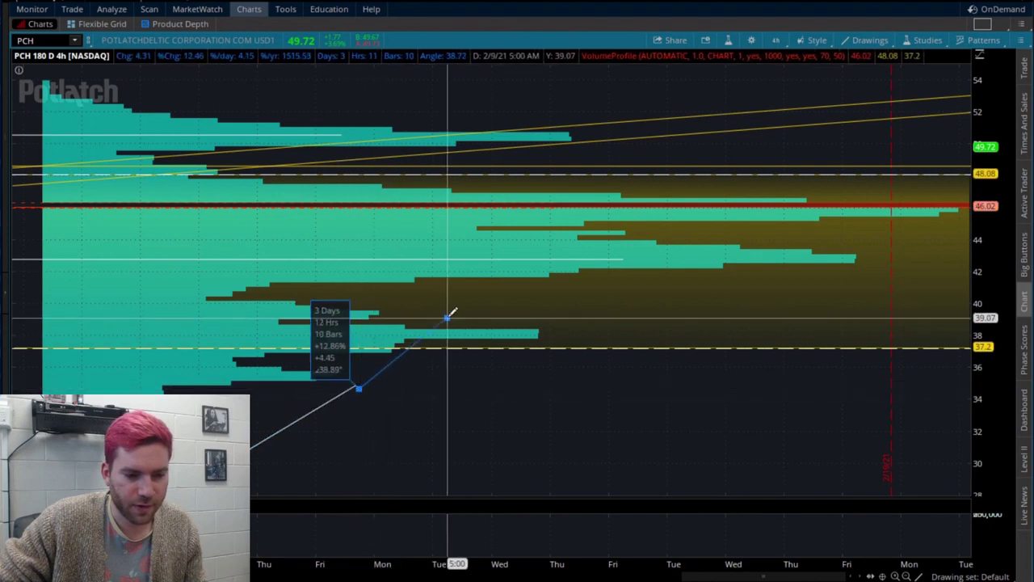
{"action": "left_click", "coordinate": [468, 299]}
{"action": "left_click", "coordinate": [931, 285]}
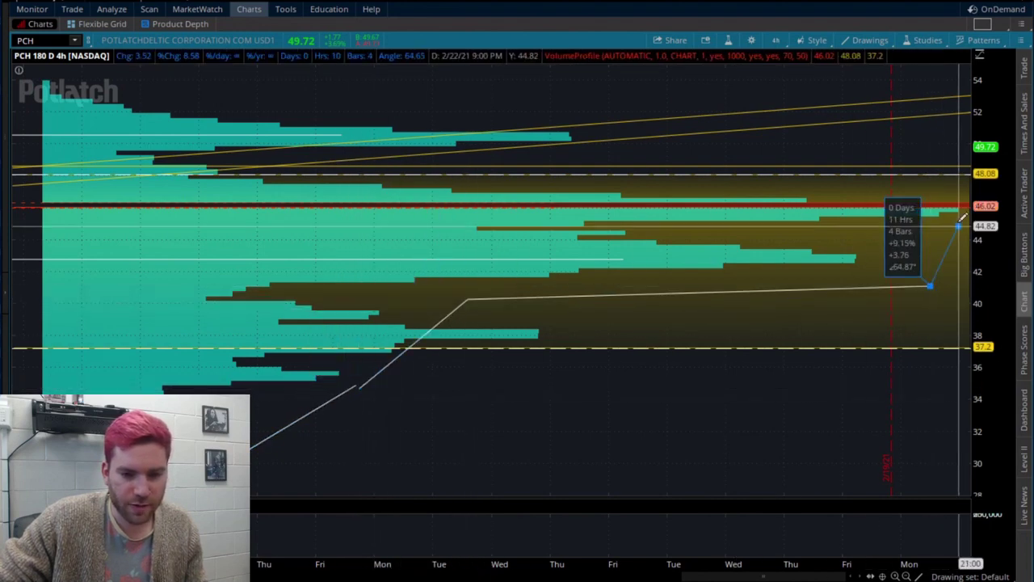
{"action": "left_click", "coordinate": [959, 108]}
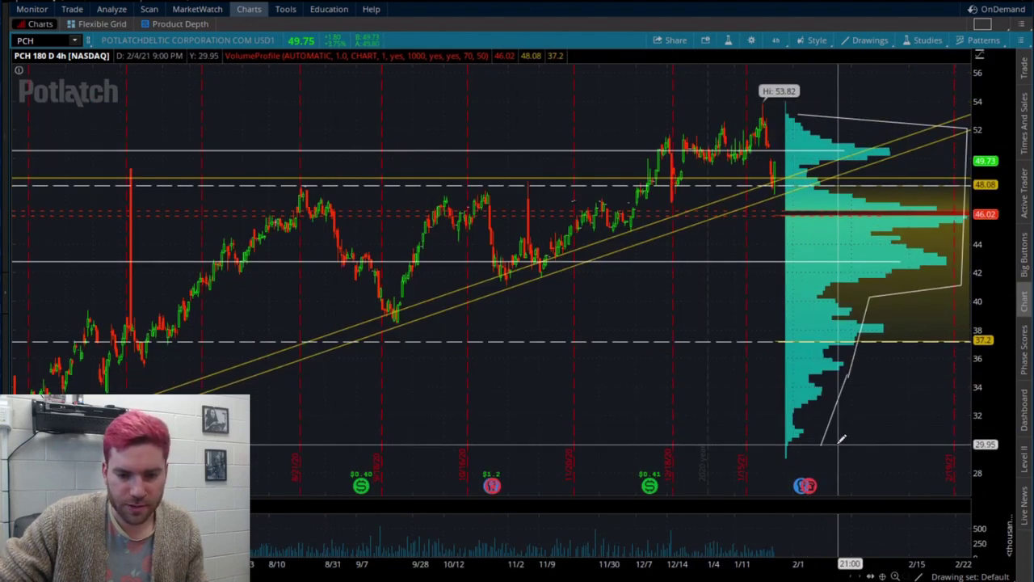
{"action": "left_click", "coordinate": [842, 288]}
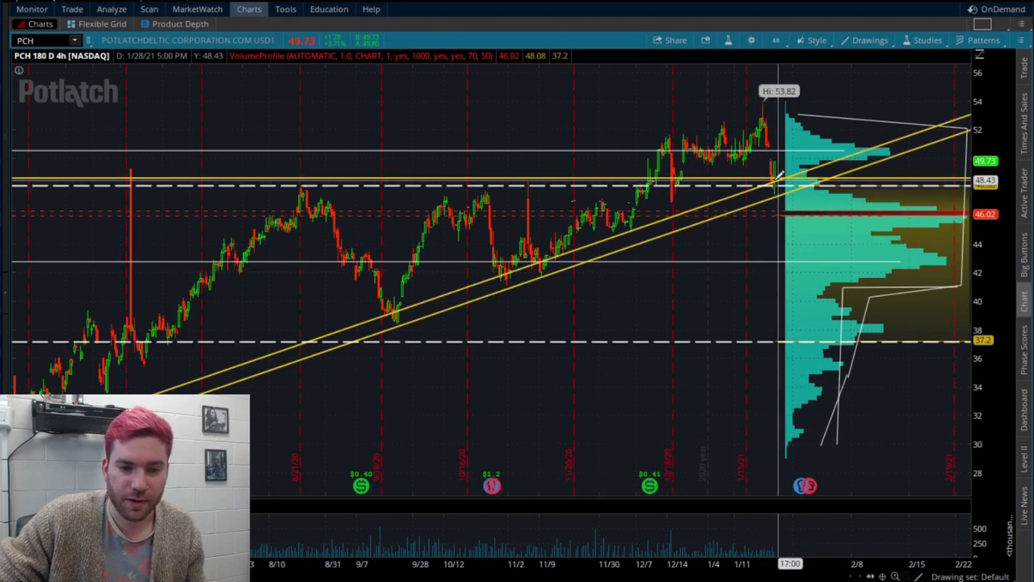
{"action": "left_click", "coordinate": [308, 349]}
{"action": "key", "text": "Delete"}
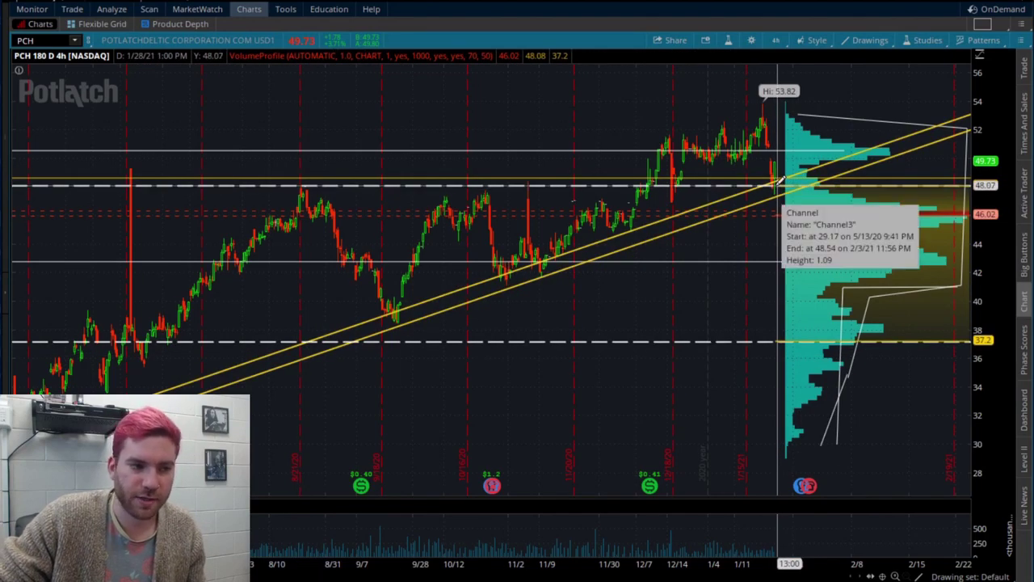
{"action": "left_click_drag", "start_coordinate": [774, 189], "coordinate": [787, 117]}
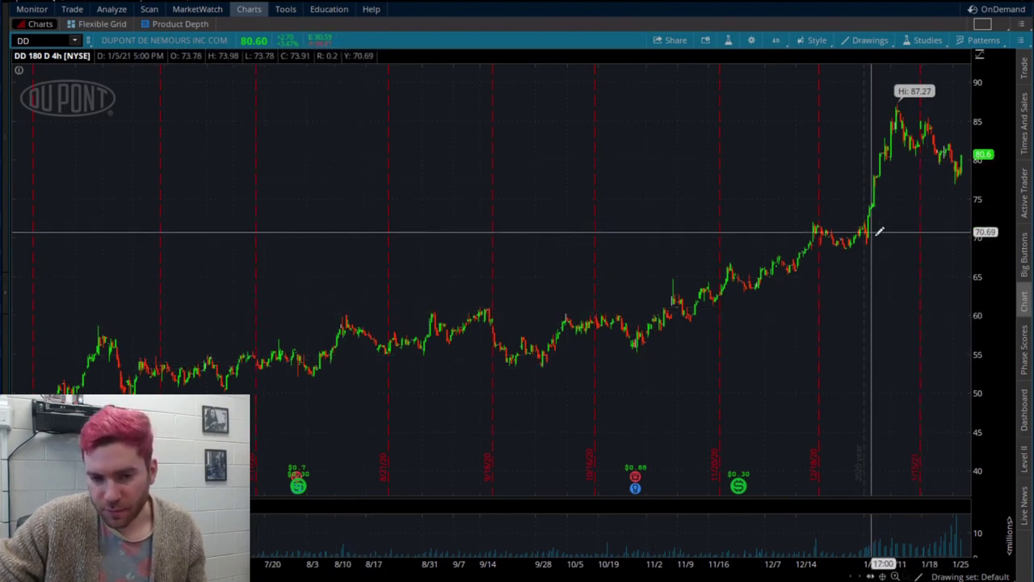
On the DD chart, extend the horizontal trendline at 60.98 to the right and place a duplicate on the November high at about 66.6.
{"action": "right_click", "coordinate": [499, 306]}
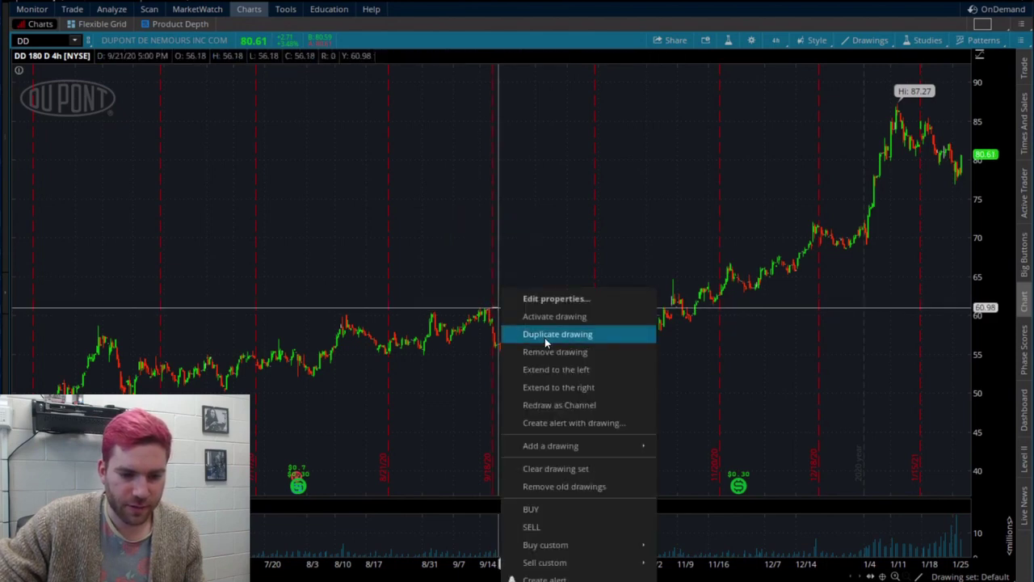
{"action": "left_click", "coordinate": [579, 387]}
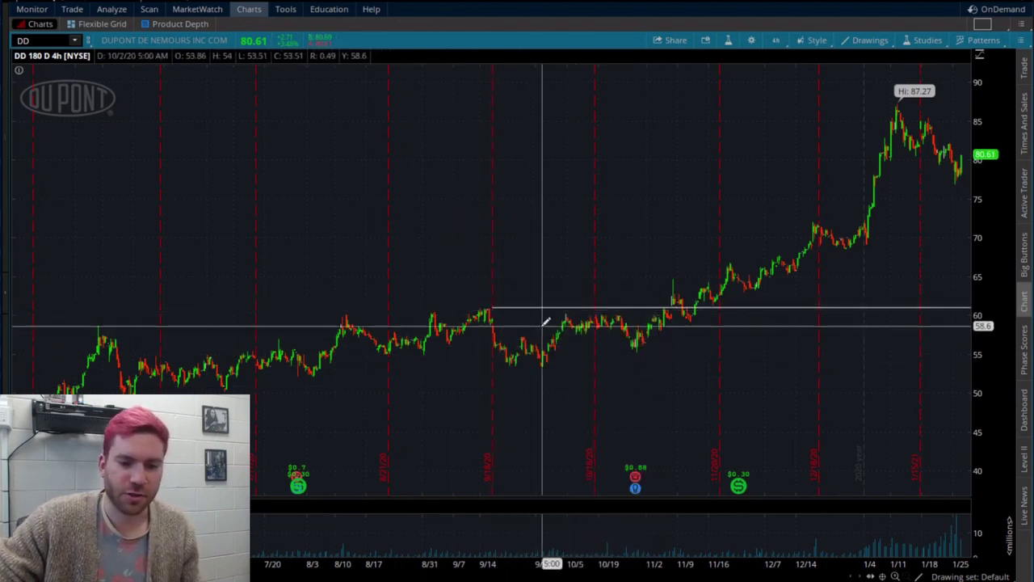
{"action": "mouse_move", "coordinate": [582, 339]}
{"action": "left_mouse_down"}
{"action": "mouse_move", "coordinate": [838, 360]}
{"action": "mouse_move", "coordinate": [861, 256]}
{"action": "mouse_move", "coordinate": [826, 306]}
{"action": "left_mouse_up"}
{"action": "right_click", "coordinate": [826, 307]}
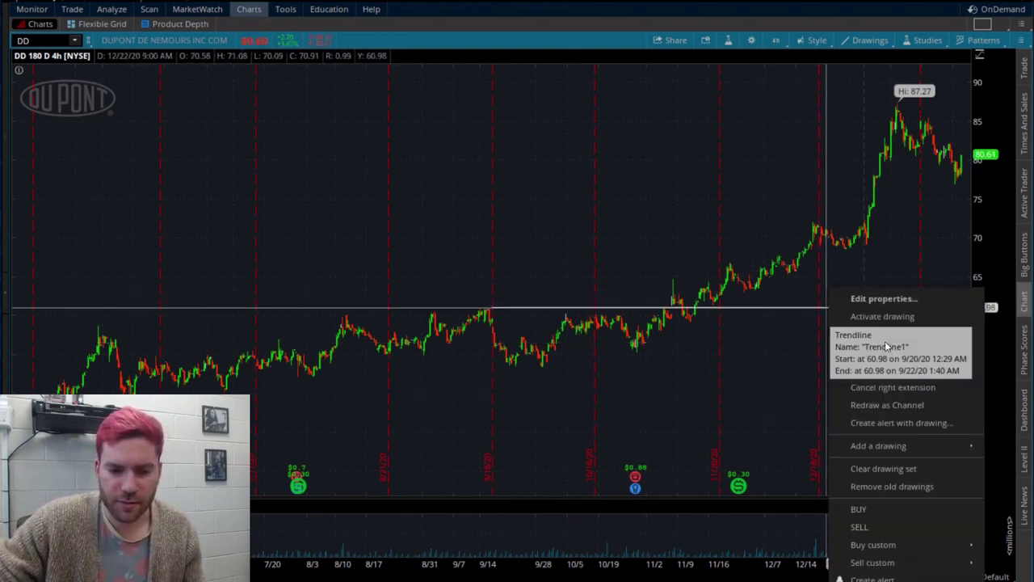
{"action": "left_click", "coordinate": [866, 334]}
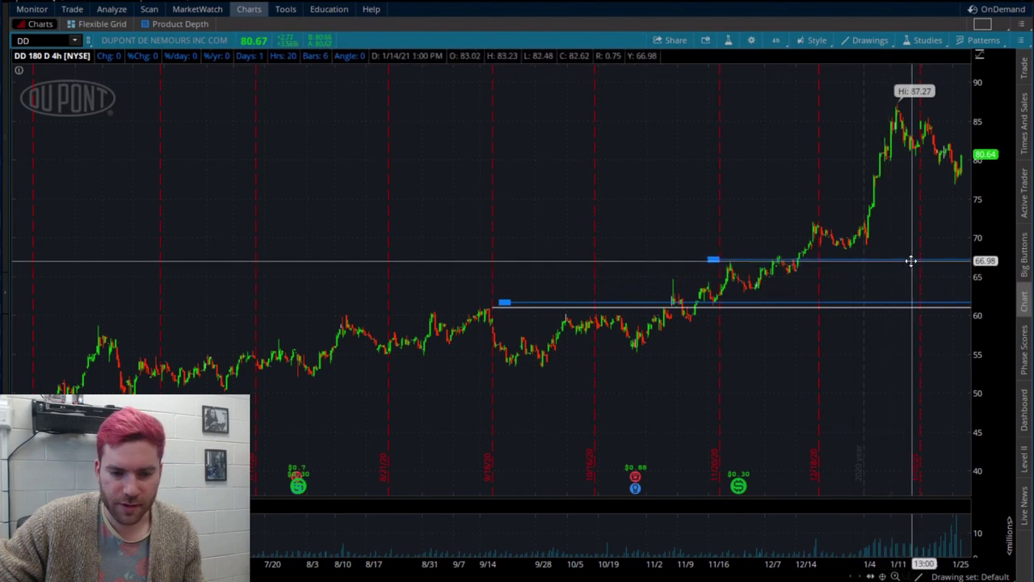
{"action": "left_click", "coordinate": [920, 265]}
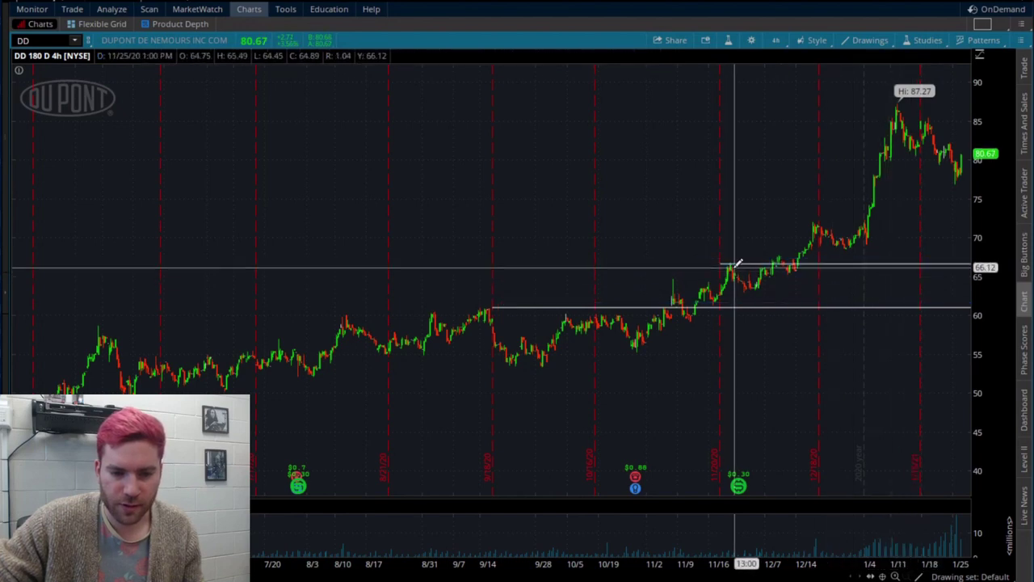
Duplicate the horizontal trendline onto the December high at about 72 and again onto the January level at about 78.
{"action": "right_click", "coordinate": [801, 265]}
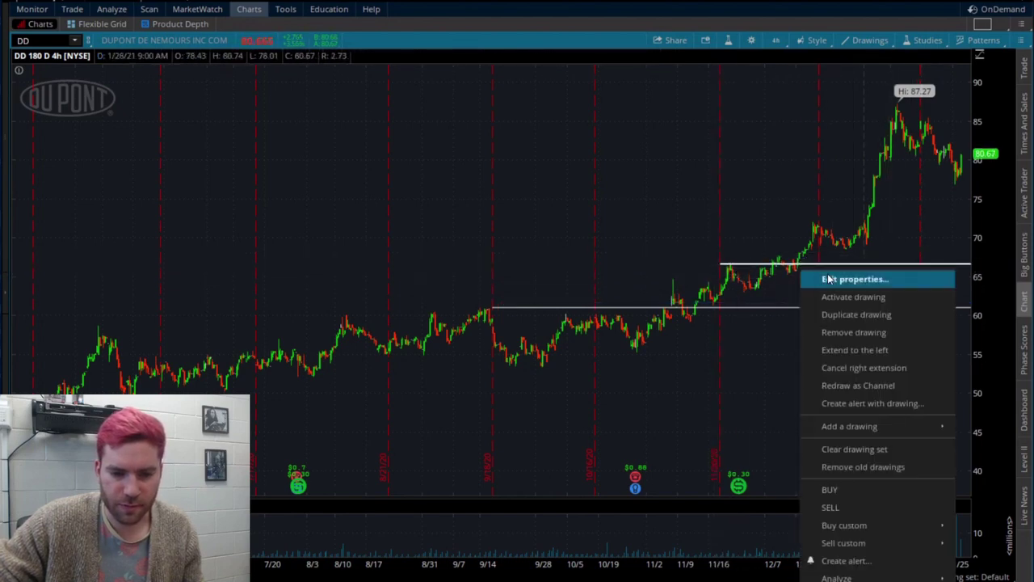
{"action": "left_click", "coordinate": [841, 314]}
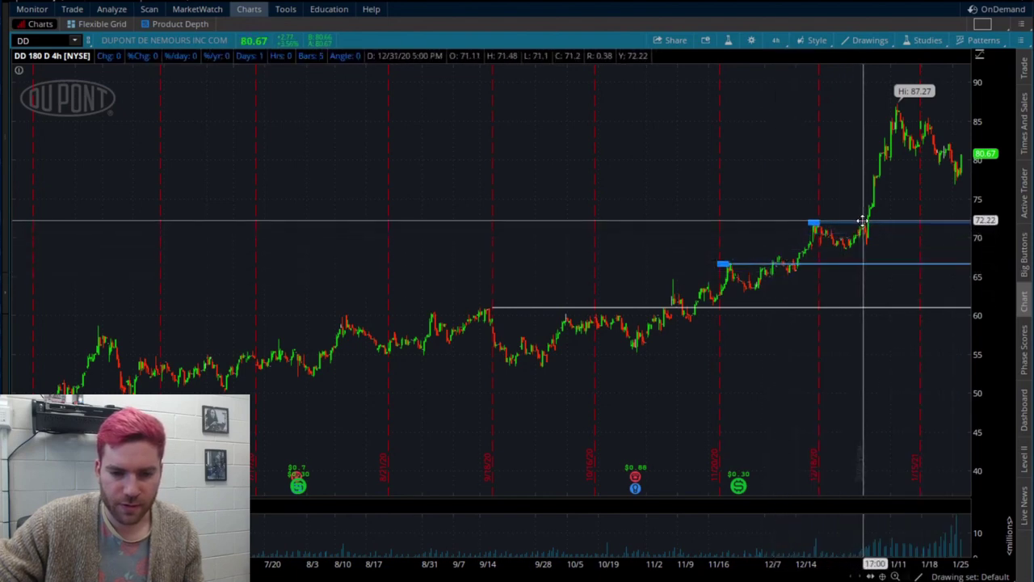
{"action": "left_click", "coordinate": [886, 219]}
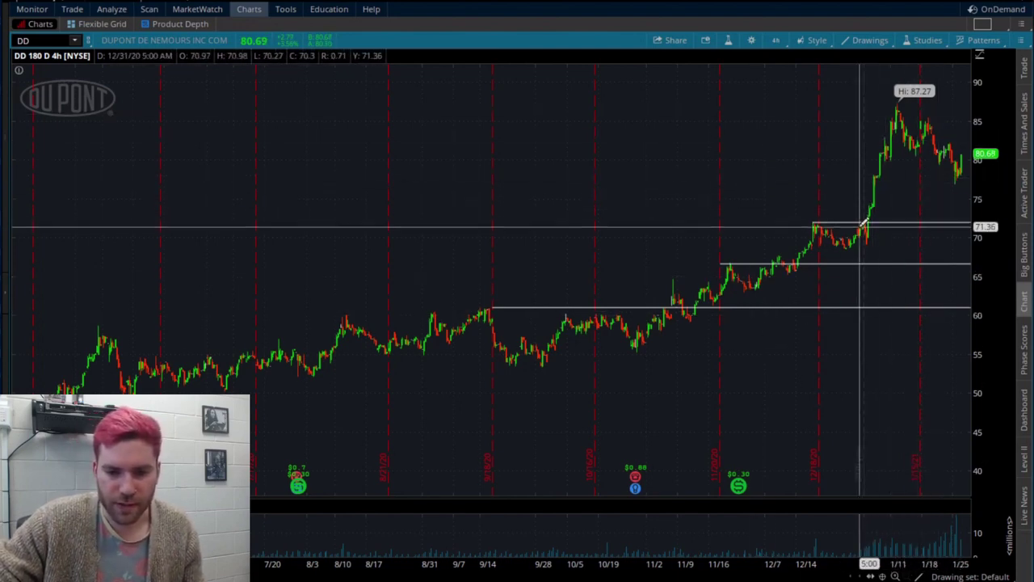
{"action": "right_click", "coordinate": [862, 224]}
{"action": "left_click", "coordinate": [909, 283]}
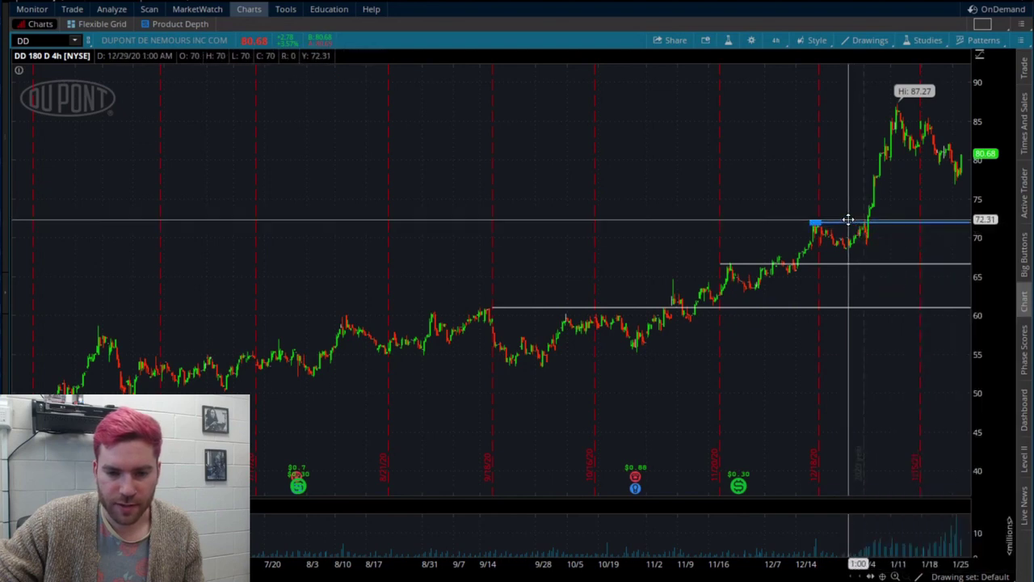
{"action": "left_click", "coordinate": [885, 175]}
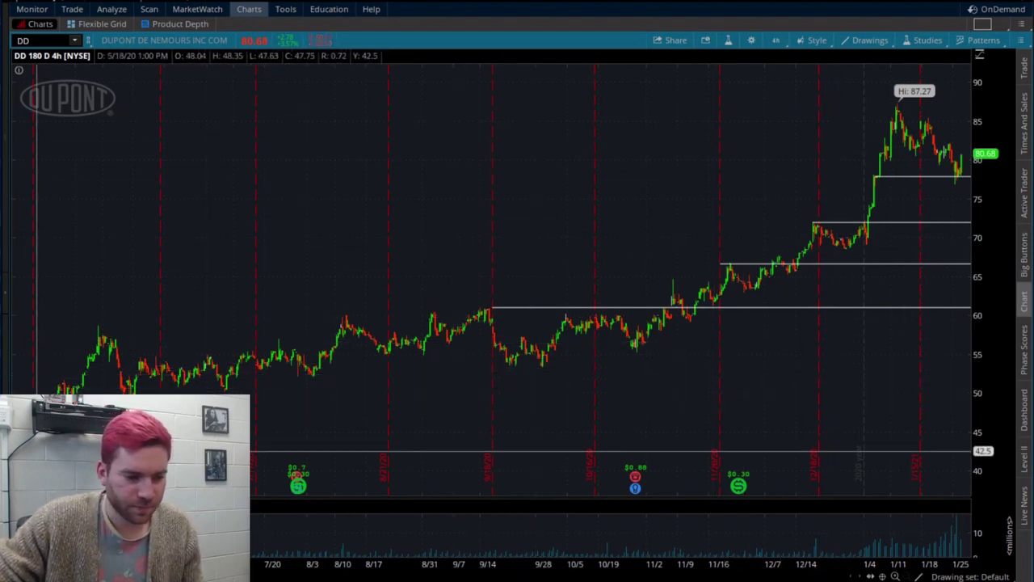
Try a rising trendline beneath the DD price lows, ending at about 71.84 on 1/26/21.
{"action": "left_click_drag", "start_coordinate": [681, 459], "coordinate": [681, 469]}
{"action": "left_click_drag", "start_coordinate": [948, 380], "coordinate": [955, 220]}
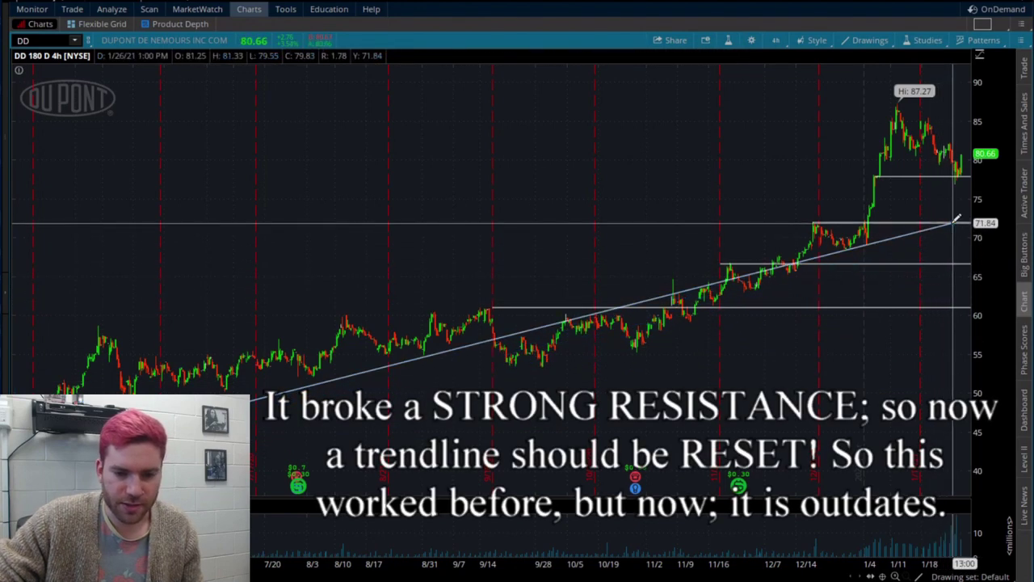
{"action": "key", "text": "Delete"}
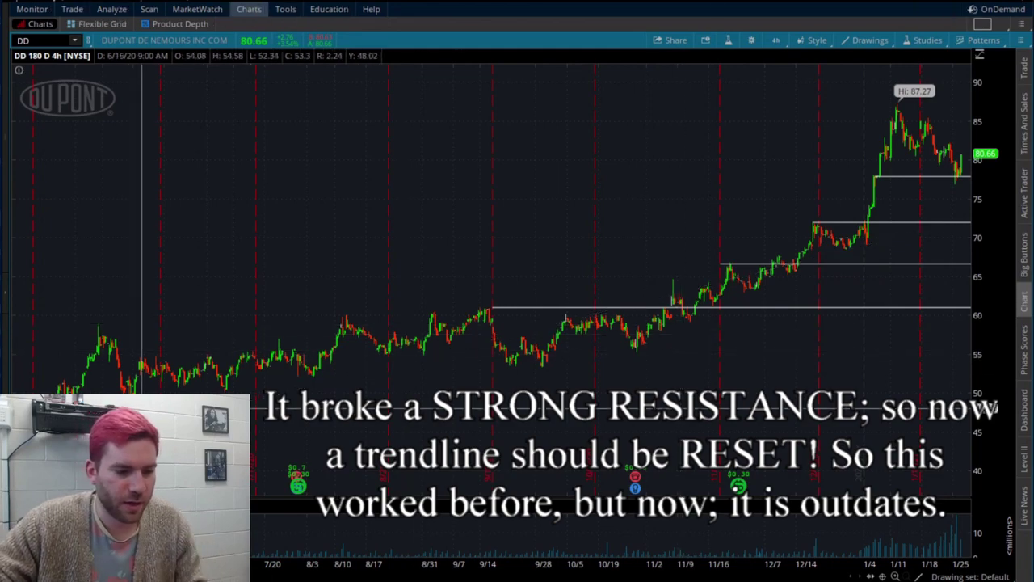
Try rising trendlines beneath the DD price lows, one starting in mid-June and another from the late-September low.
{"action": "left_click_drag", "start_coordinate": [325, 395], "coordinate": [861, 332]}
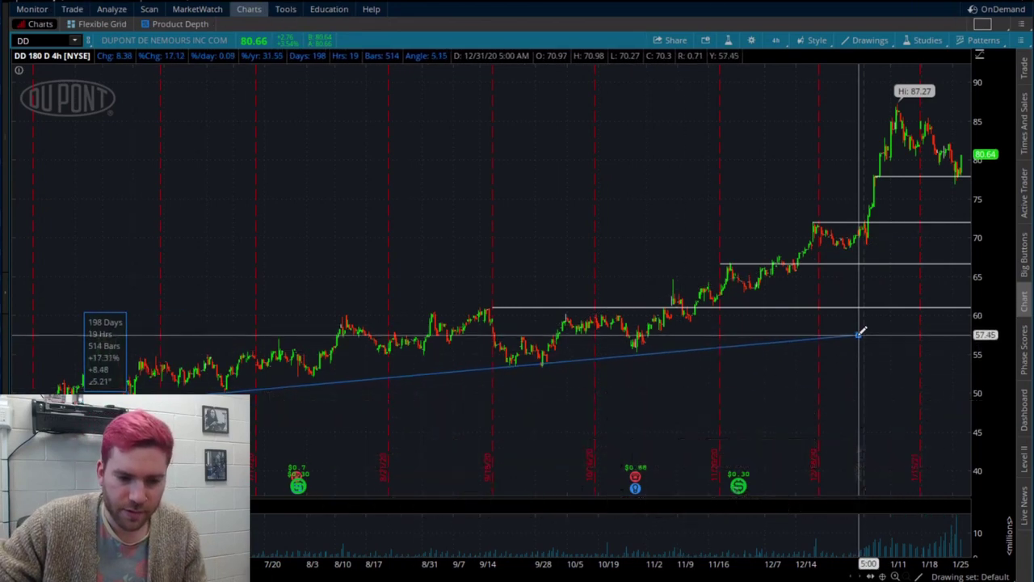
{"action": "key", "text": "Delete"}
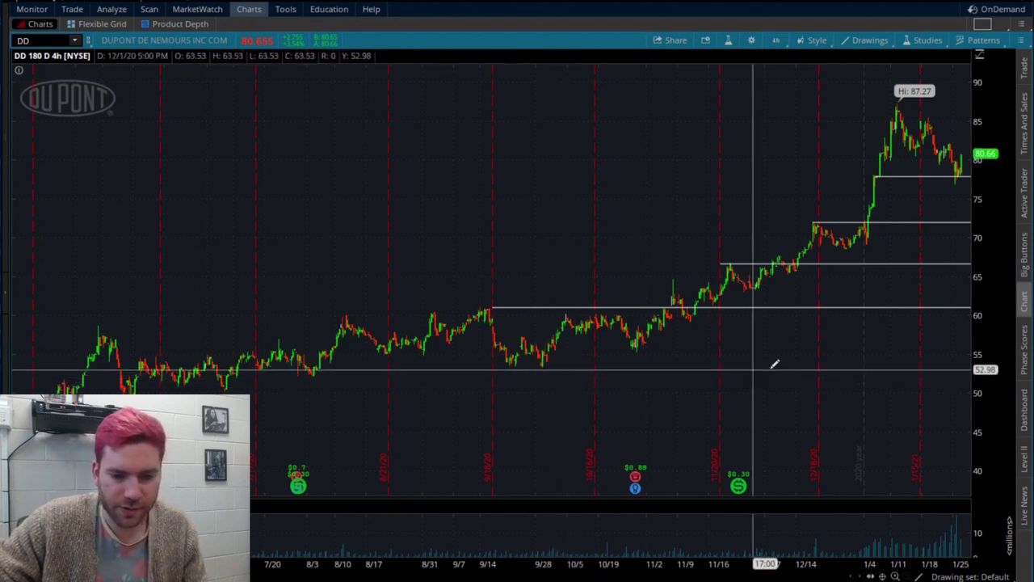
{"action": "left_click", "coordinate": [542, 365]}
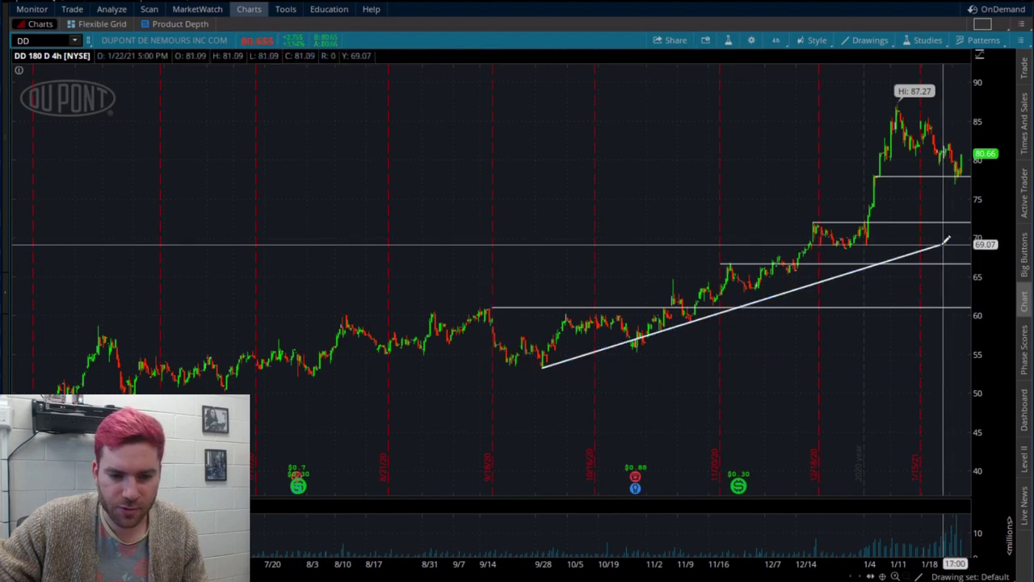
{"action": "key", "text": "Delete"}
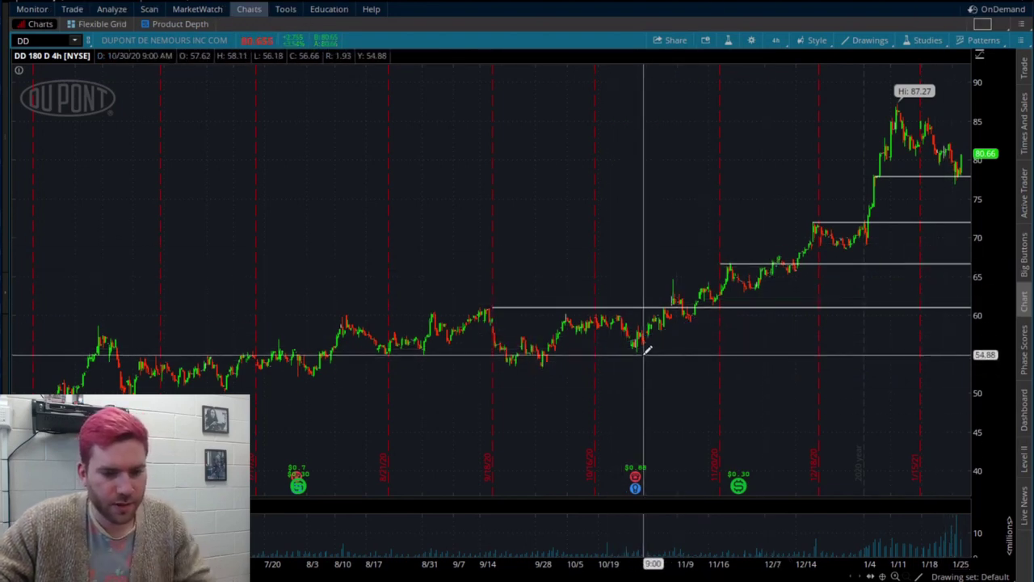
Draw a rising trendline from the late-October low near 55 to about 74 in late January, and extend it to the right.
{"action": "left_click", "coordinate": [638, 351]}
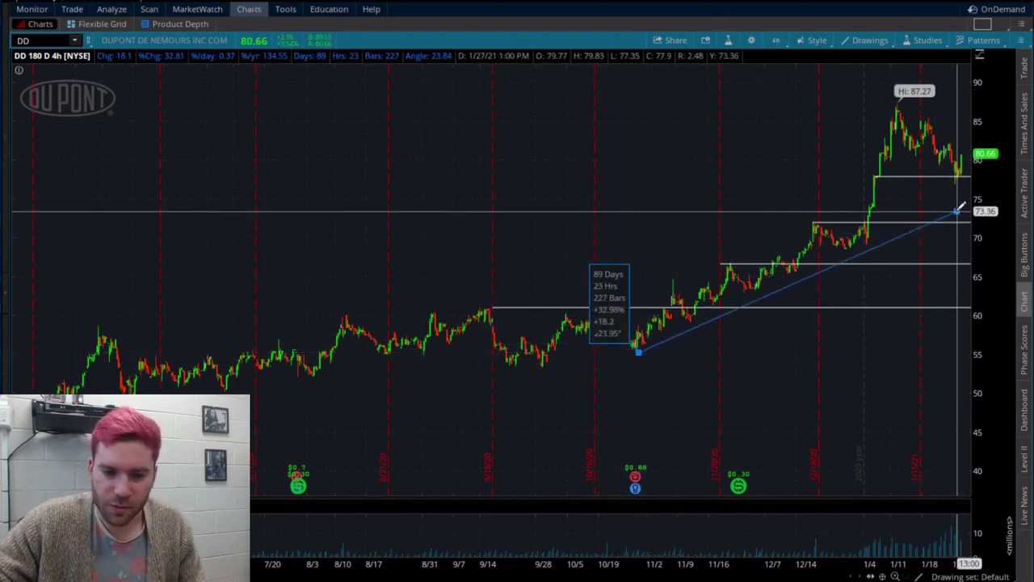
{"action": "left_click", "coordinate": [956, 202]}
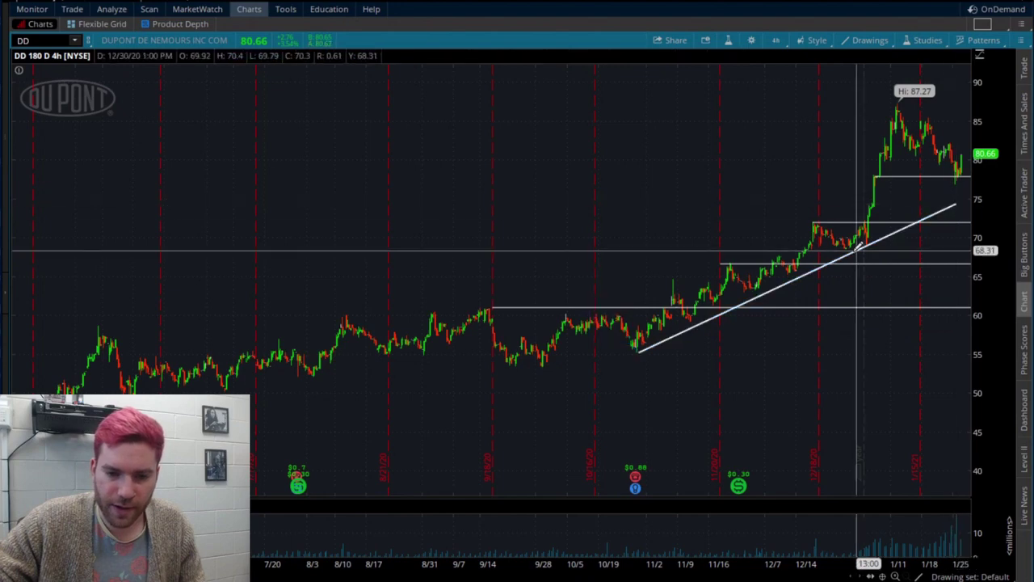
{"action": "right_click", "coordinate": [847, 257]}
{"action": "left_click", "coordinate": [906, 357]}
Redraw the rising trendline as a narrow parallel channel hugging the price lows, and color it yellow.
{"action": "right_click", "coordinate": [796, 282]}
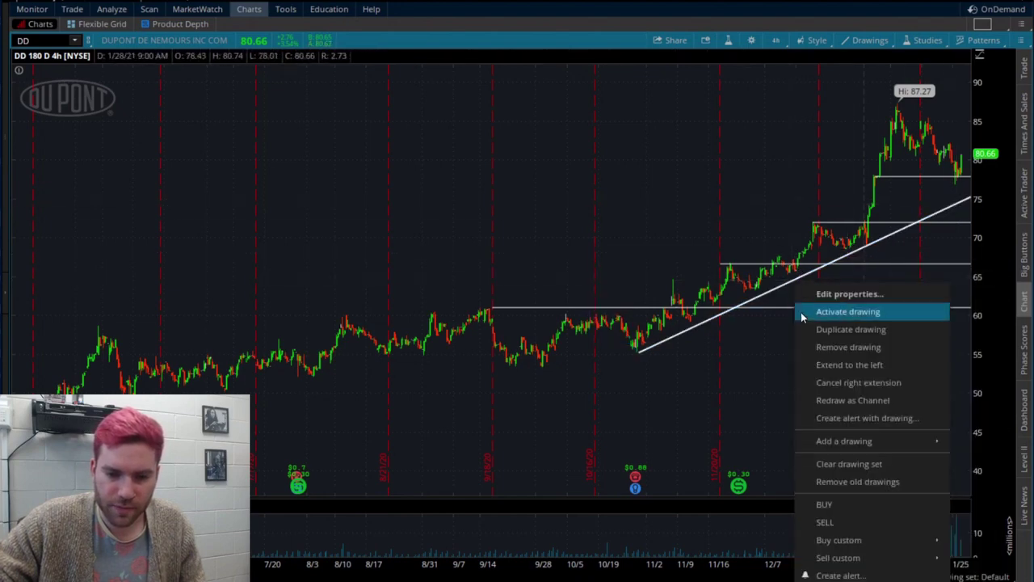
{"action": "left_click", "coordinate": [837, 399]}
{"action": "left_click", "coordinate": [796, 282]}
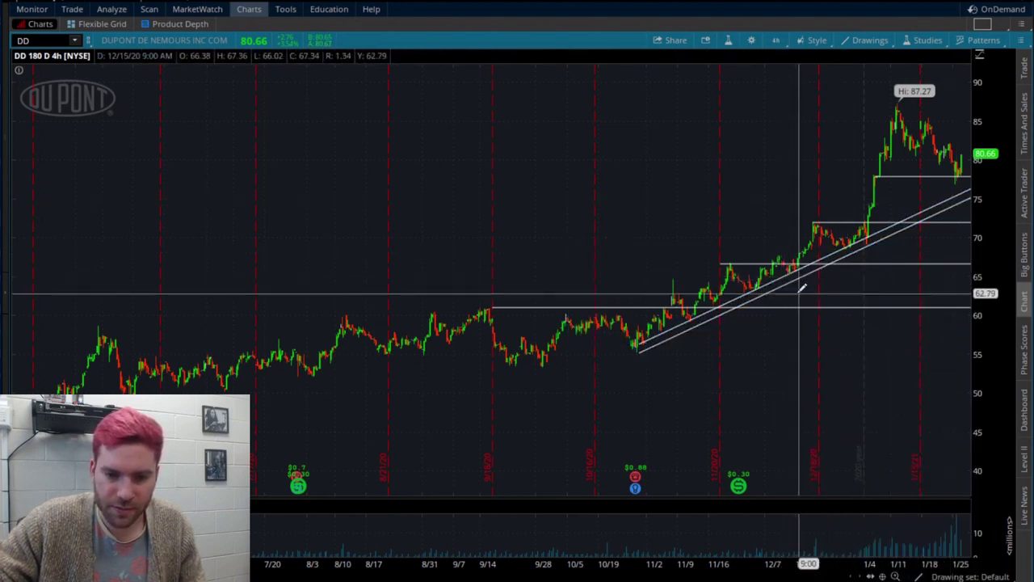
{"action": "double_click", "coordinate": [796, 279]}
{"action": "left_click", "coordinate": [386, 376]}
{"action": "left_click", "coordinate": [398, 441]}
{"action": "left_click", "coordinate": [667, 499]}
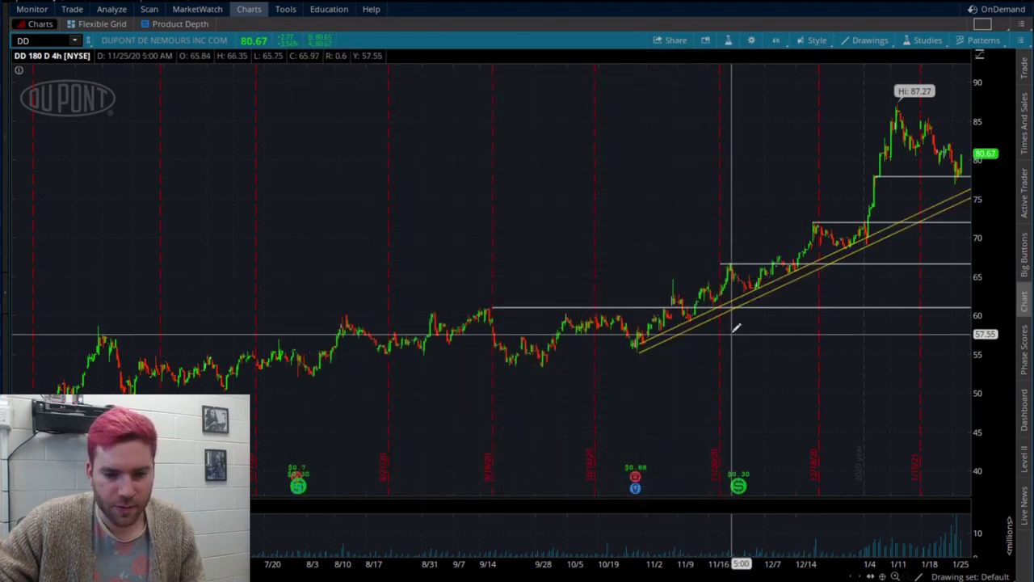
Try a steep trendline from the late-October low straight up to the January high.
{"action": "left_click_drag", "start_coordinate": [639, 348], "coordinate": [903, 103]}
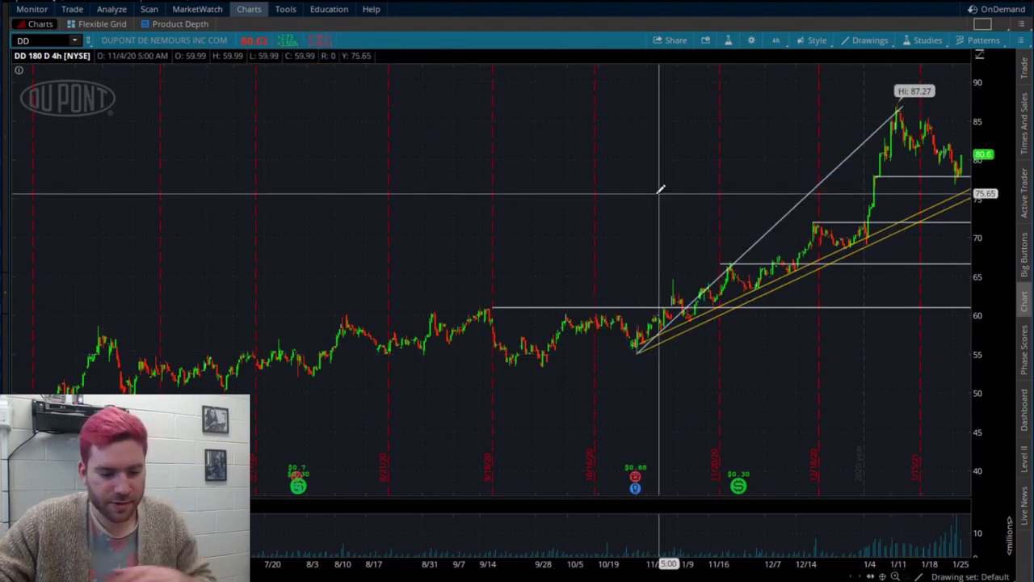
{"action": "left_click", "coordinate": [609, 224]}
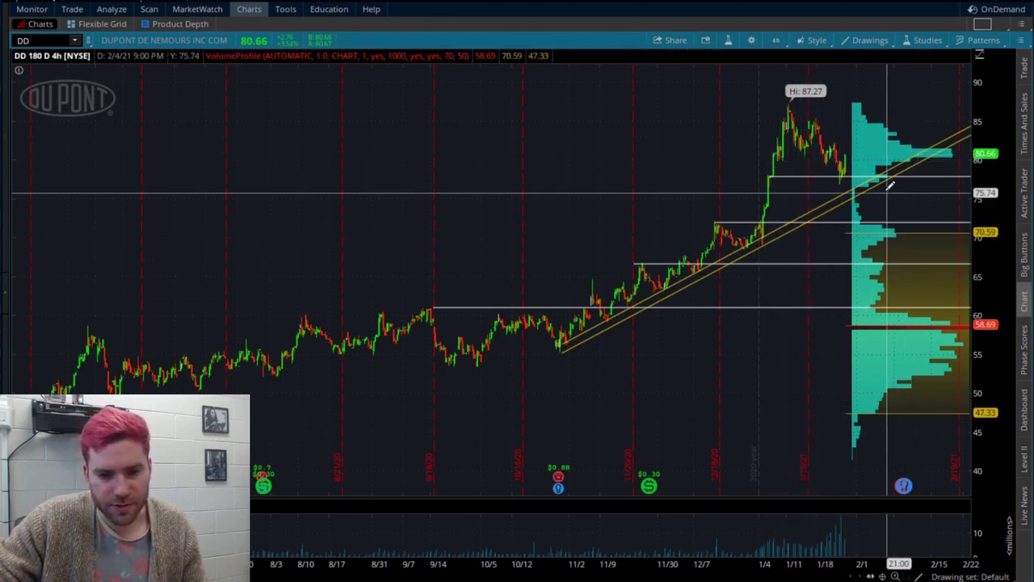
Move the horizontal trendline at 66.6 up to 70.69 and redraw it as a channel with a height of -23.24.
{"action": "right_click", "coordinate": [833, 263]}
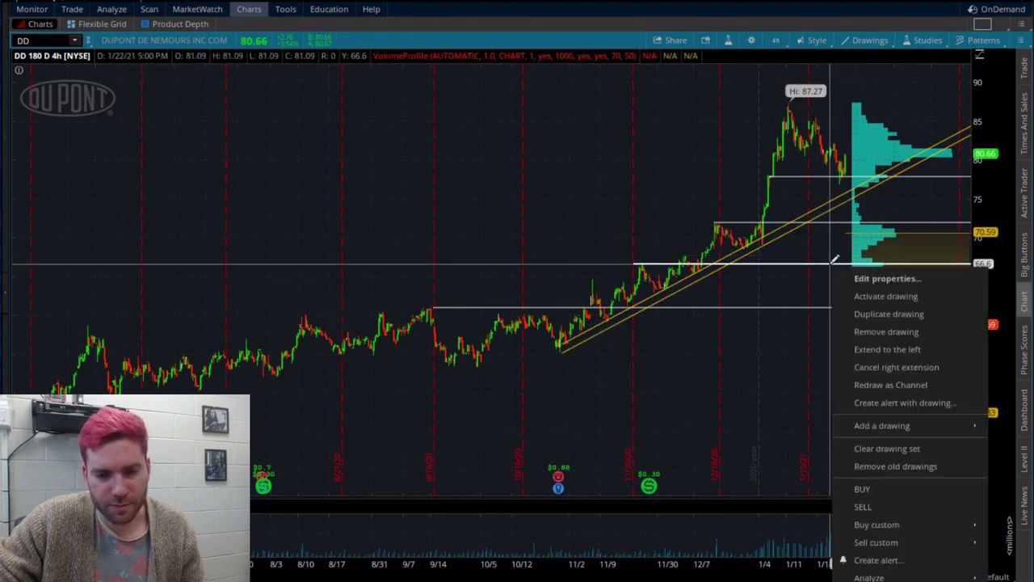
{"action": "left_click", "coordinate": [880, 314]}
{"action": "right_click", "coordinate": [837, 234]}
{"action": "left_click_drag", "start_coordinate": [838, 233], "coordinate": [841, 412]}
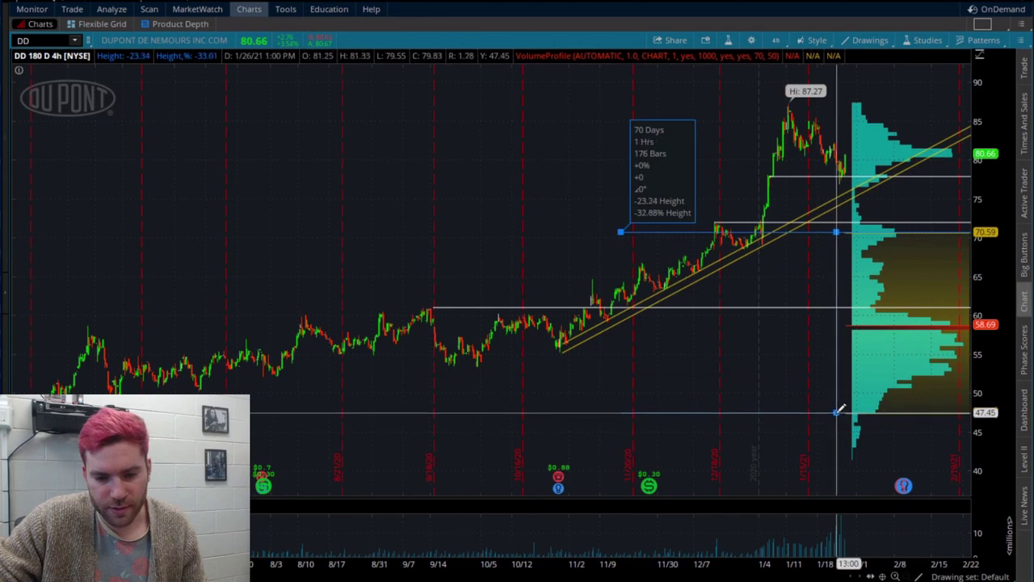
Give the value-area channel a white dashed line style and extend it to the left.
{"action": "double_click", "coordinate": [840, 410]}
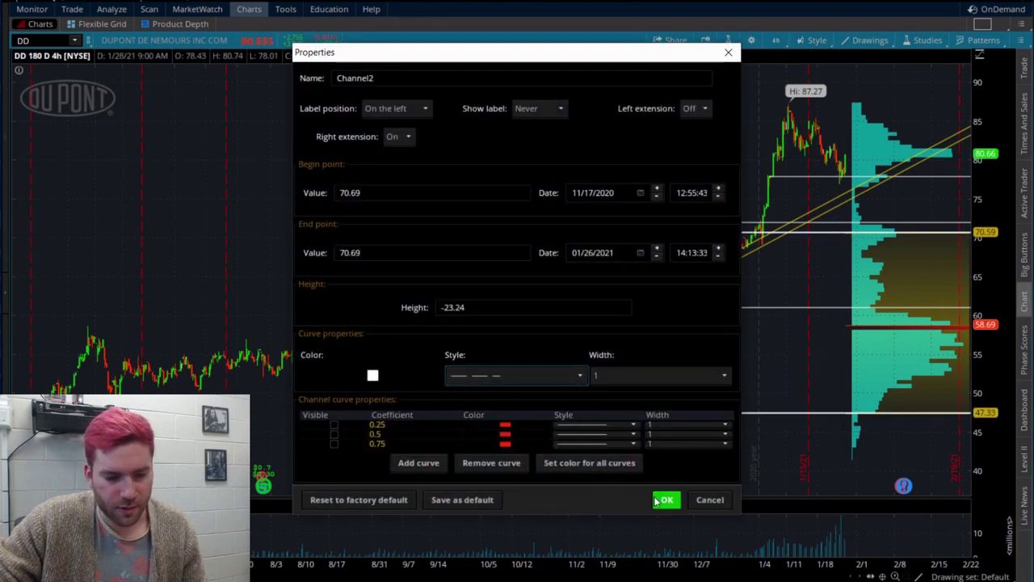
{"action": "left_click", "coordinate": [657, 500]}
{"action": "right_click", "coordinate": [763, 412]}
{"action": "left_click", "coordinate": [822, 393]}
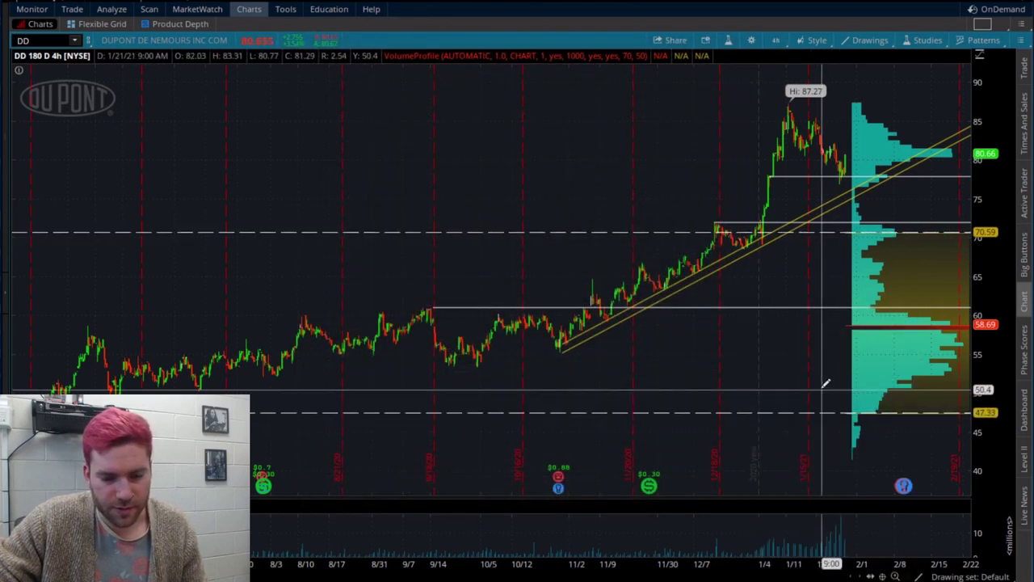
Move the horizontal trendline at 60.98 down to 58.88 beside the point of control, and extend it to the left.
{"action": "right_click", "coordinate": [804, 307]}
{"action": "left_click", "coordinate": [831, 317]}
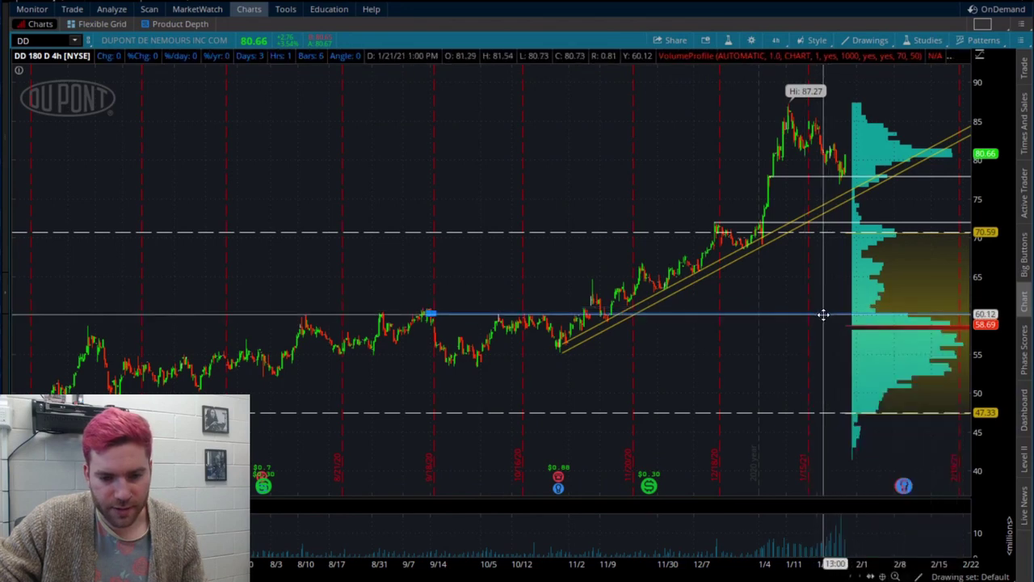
{"action": "left_click", "coordinate": [818, 324]}
{"action": "right_click", "coordinate": [818, 324]}
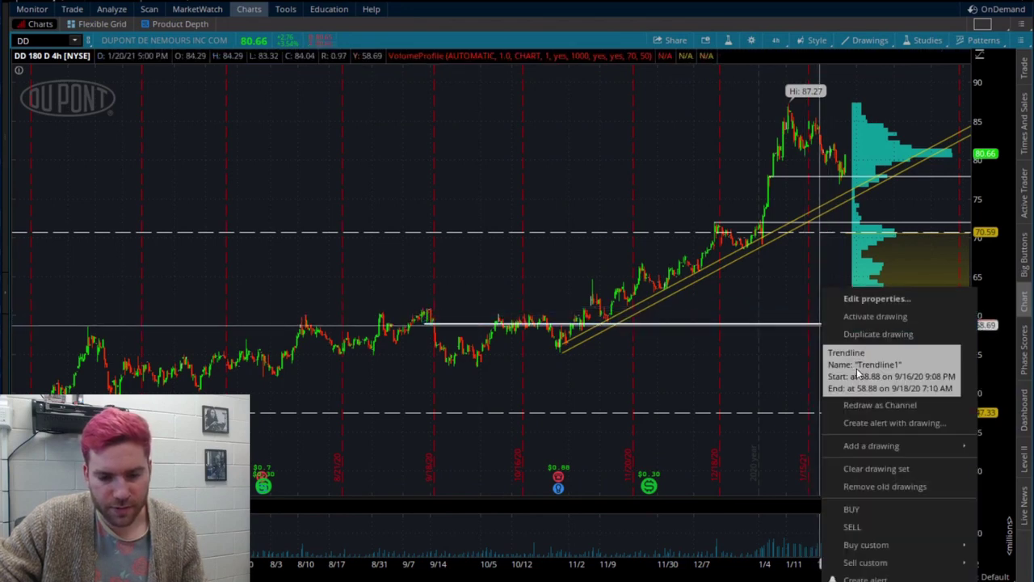
{"action": "left_click", "coordinate": [873, 369]}
Redraw the point-of-control line as a narrow channel down to about 58.22, and style it with red dashed lines.
{"action": "right_click", "coordinate": [782, 325]}
{"action": "right_click", "coordinate": [739, 326]}
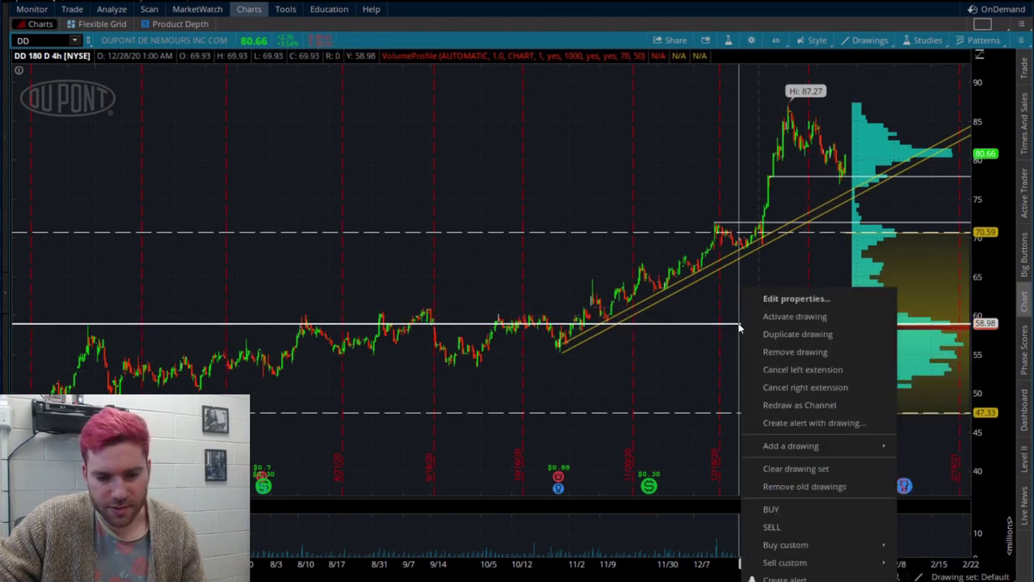
{"action": "left_click", "coordinate": [791, 401]}
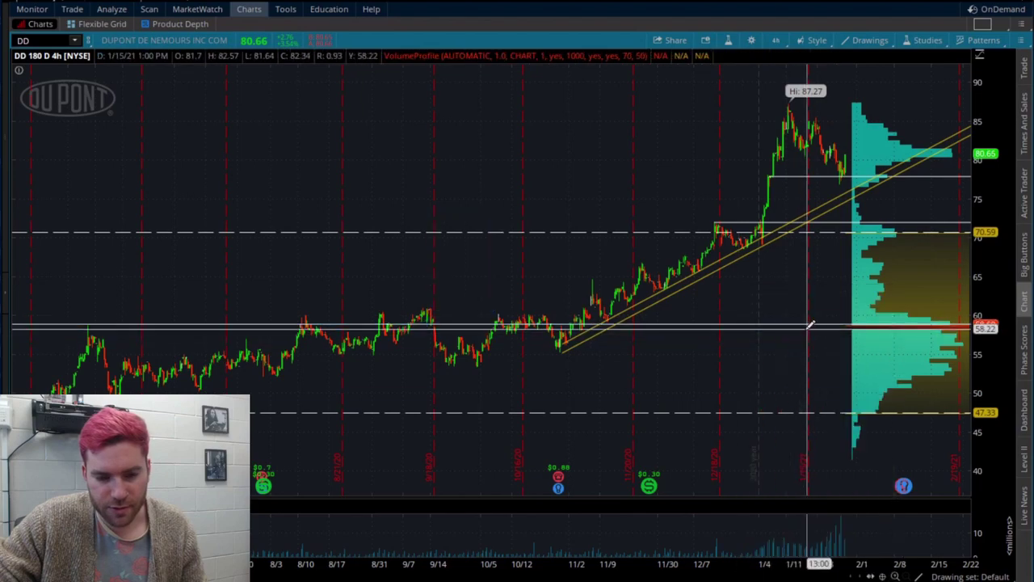
{"action": "double_click", "coordinate": [808, 328]}
{"action": "left_click", "coordinate": [566, 375]}
{"action": "left_click", "coordinate": [378, 414]}
{"action": "left_click", "coordinate": [667, 499]}
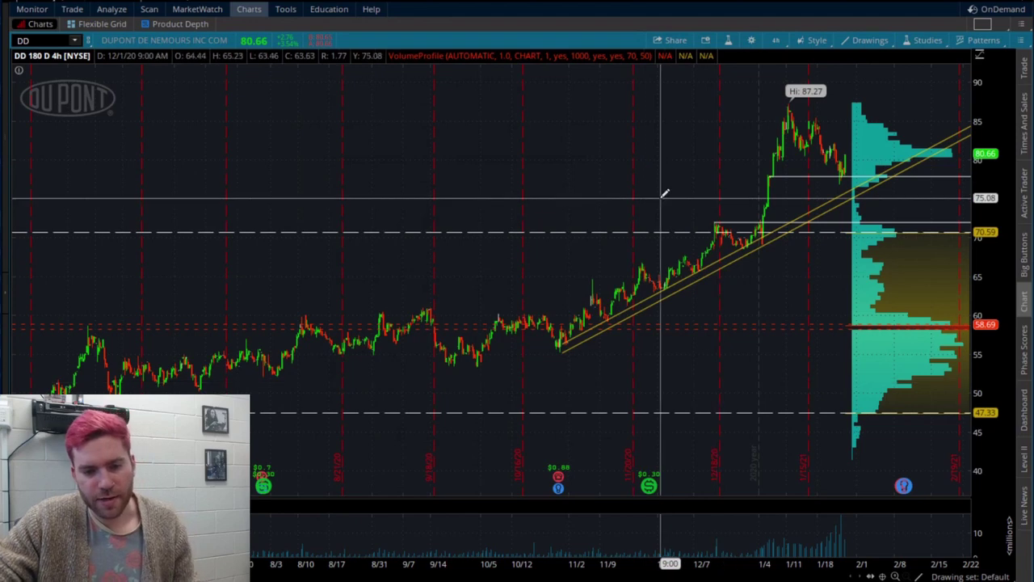
Remove the horizontal trendlines at about 78 and 72 and the yellow rising channel from the DD chart.
{"action": "right_click", "coordinate": [833, 176]}
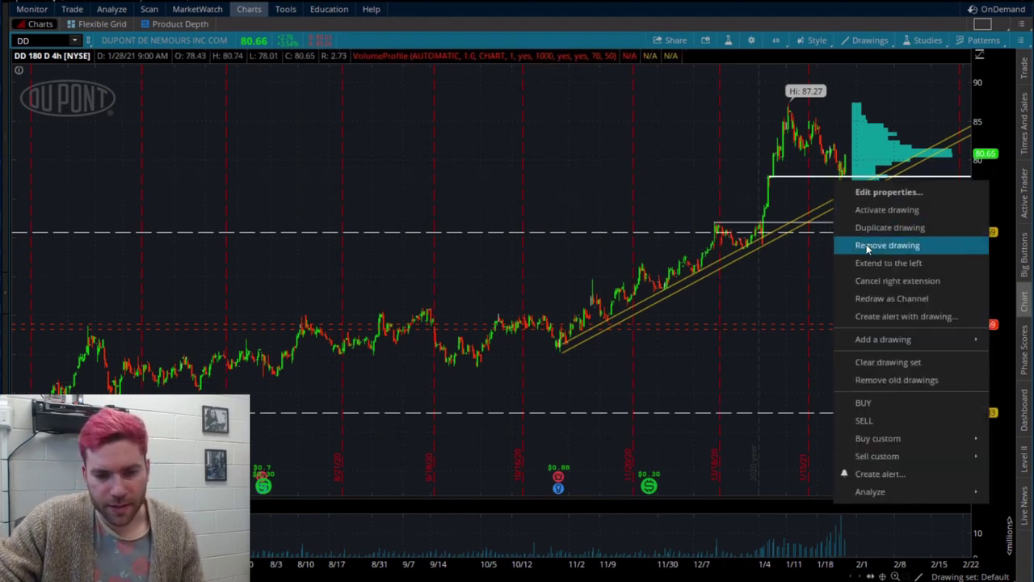
{"action": "left_click", "coordinate": [867, 248]}
{"action": "right_click", "coordinate": [822, 224]}
{"action": "mouse_move", "coordinate": [863, 290]}
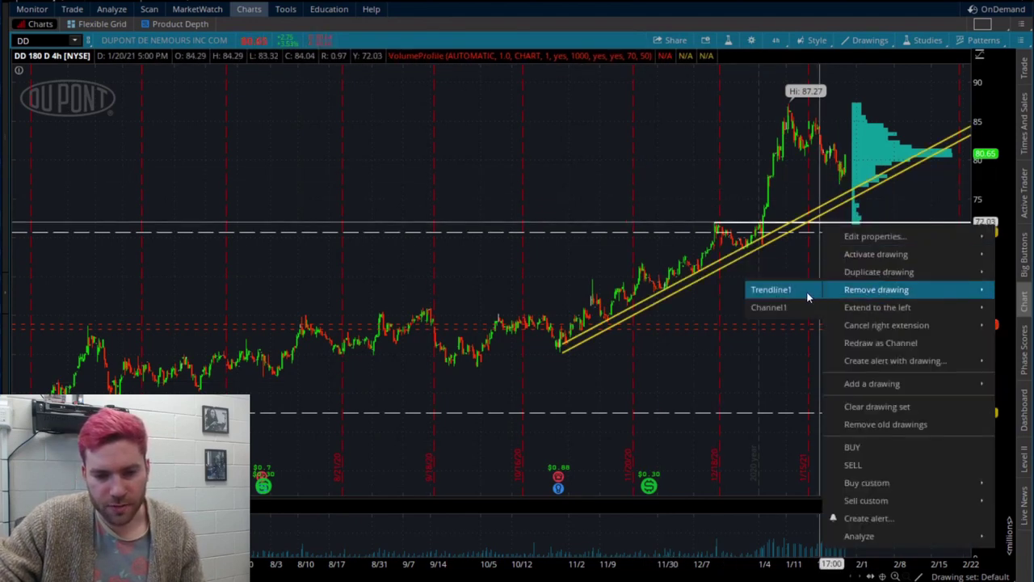
{"action": "left_click", "coordinate": [817, 296]}
{"action": "right_click", "coordinate": [820, 217]}
{"action": "left_click", "coordinate": [861, 282]}
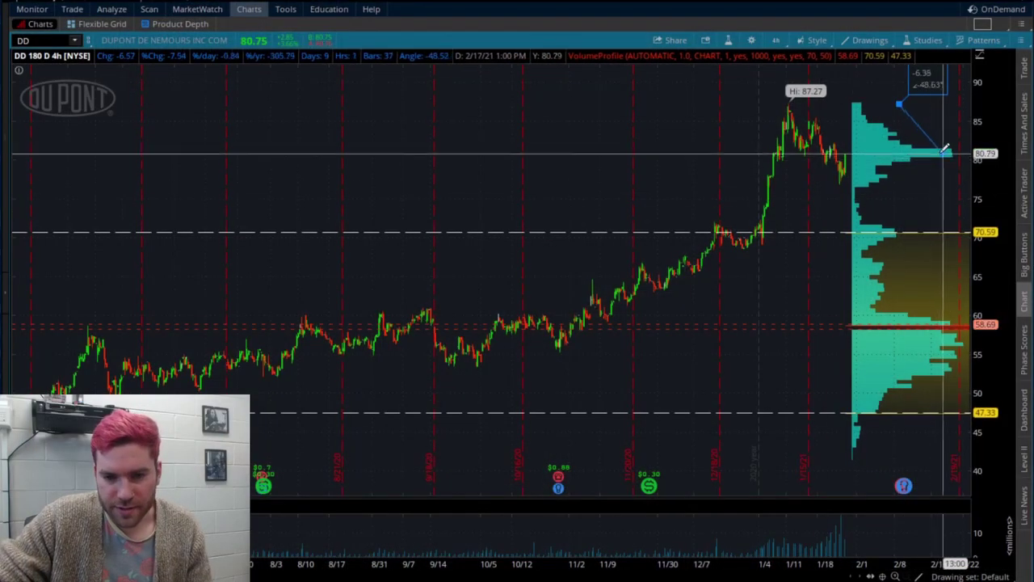
Outline the DD volume profile with connected trendlines from about 87 down to 60.22, outward, and down to about 47.74.
{"action": "left_click", "coordinate": [893, 313]}
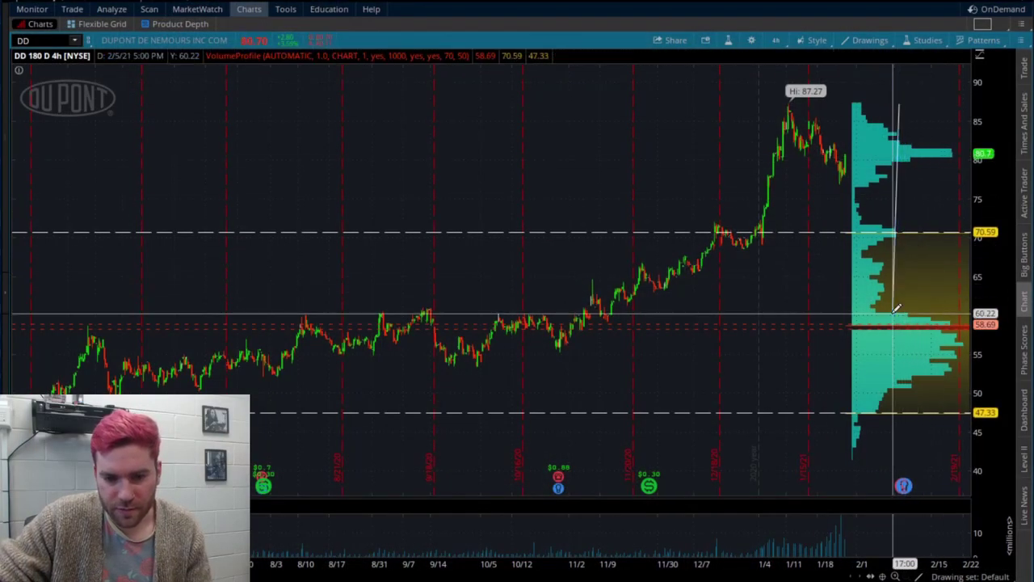
{"action": "left_click", "coordinate": [957, 313]}
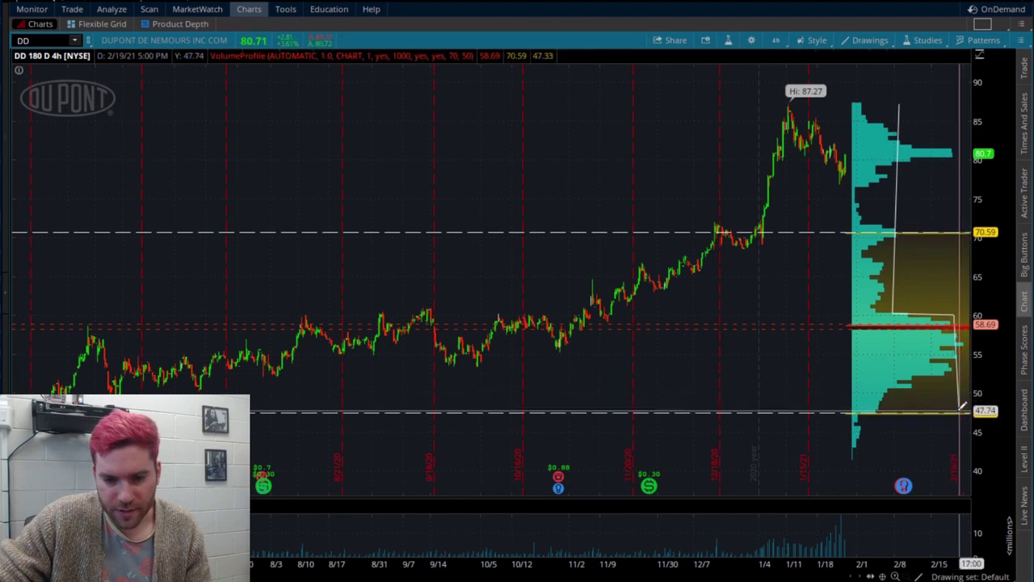
{"action": "left_click", "coordinate": [961, 408]}
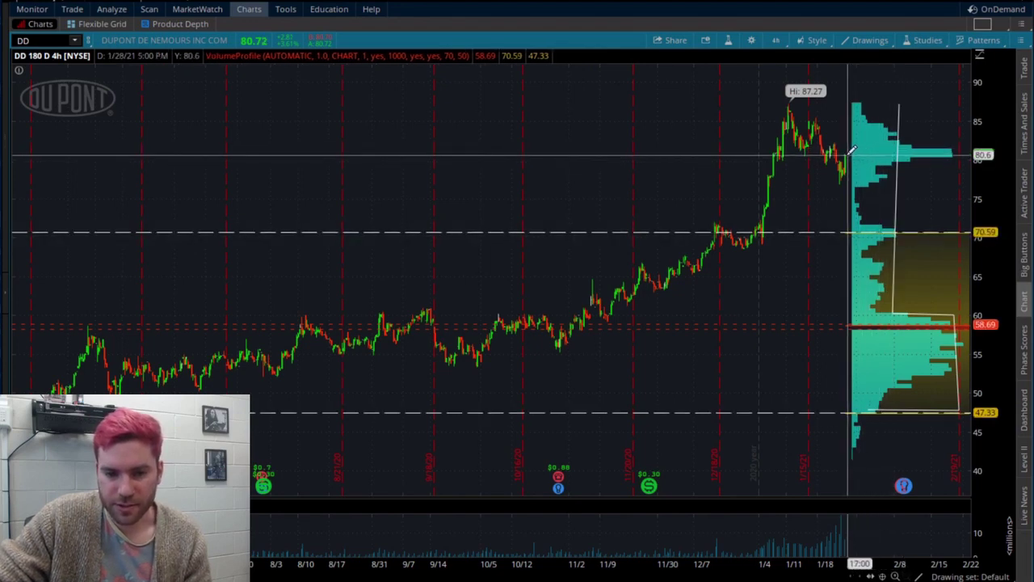
{"action": "left_click_drag", "start_coordinate": [845, 153], "coordinate": [849, 231]}
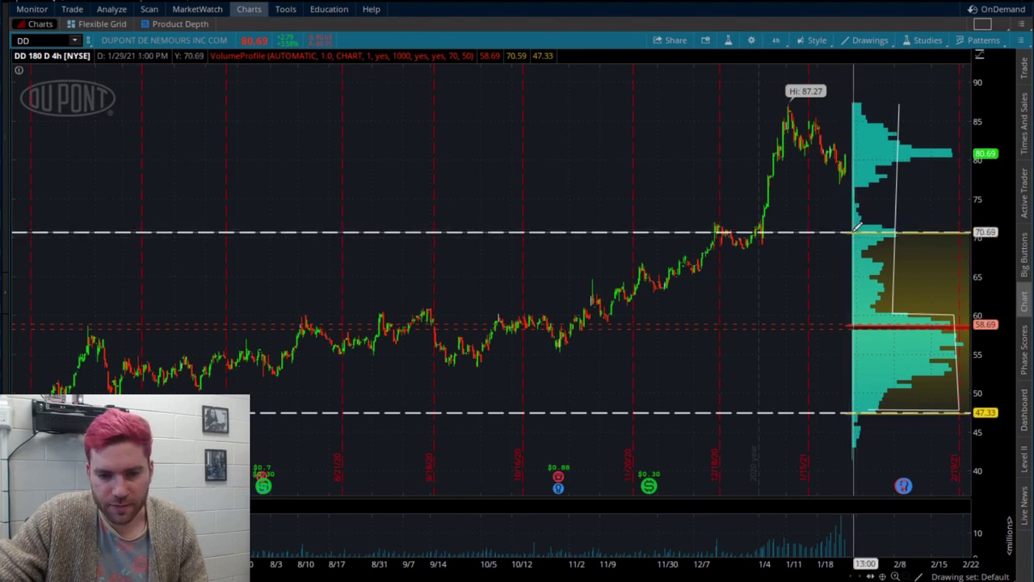
{"action": "left_click_drag", "start_coordinate": [717, 196], "coordinate": [848, 202]}
Draw a falling trendline from the January high to about 80 and redraw it as a channel enclosing the pullback.
{"action": "scroll", "coordinate": [578, 97], "scroll_direction": "down", "scroll_amount": 5}
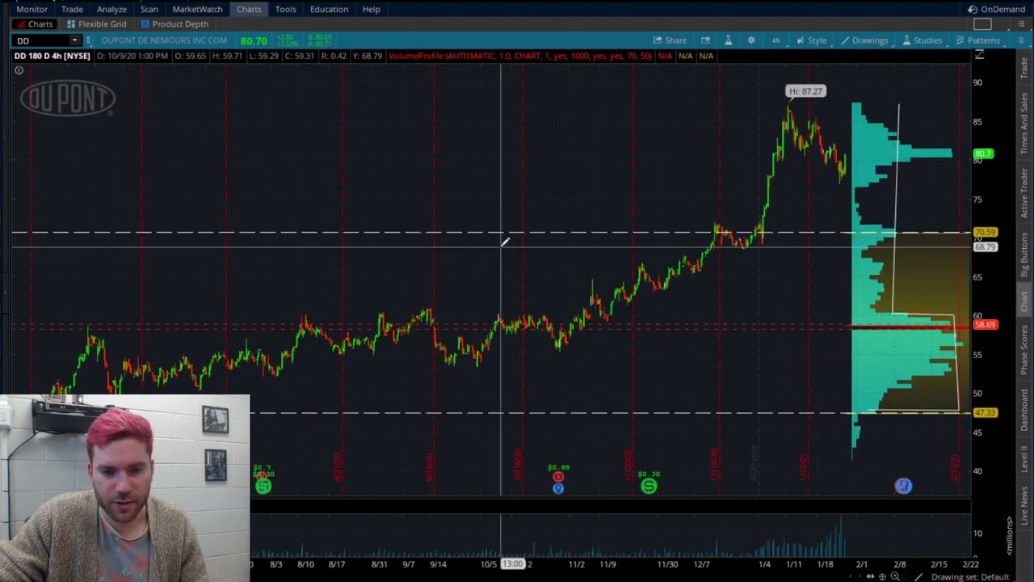
{"action": "mouse_move", "coordinate": [647, 91]}
{"action": "left_mouse_down"}
{"action": "mouse_move", "coordinate": [774, 162]}
{"action": "mouse_move", "coordinate": [760, 158]}
{"action": "left_mouse_up"}
{"action": "right_click", "coordinate": [751, 162]}
{"action": "left_click", "coordinate": [810, 277]}
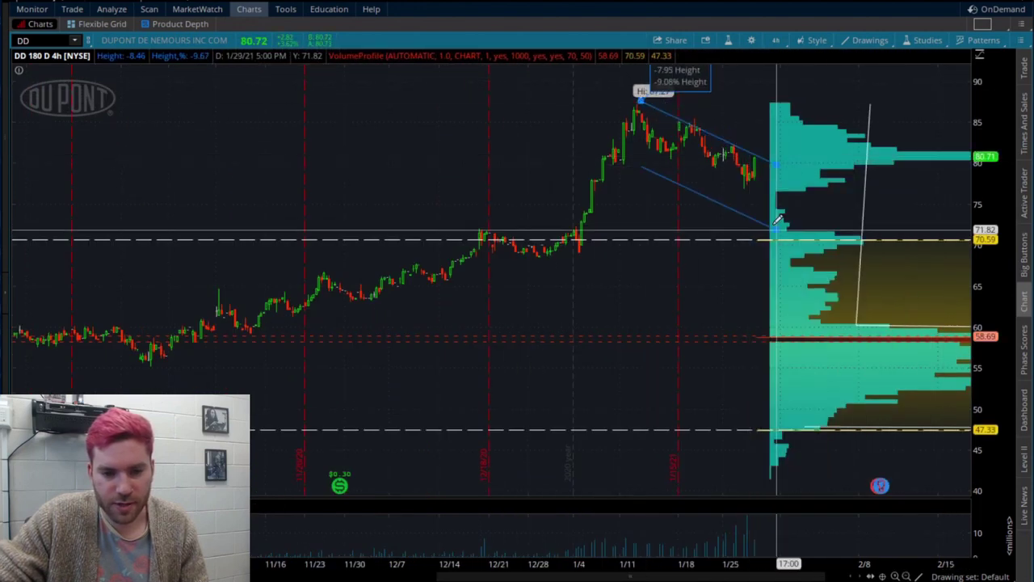
{"action": "left_click", "coordinate": [704, 198]}
{"action": "scroll", "coordinate": [534, 151], "scroll_direction": "down", "scroll_amount": 3}
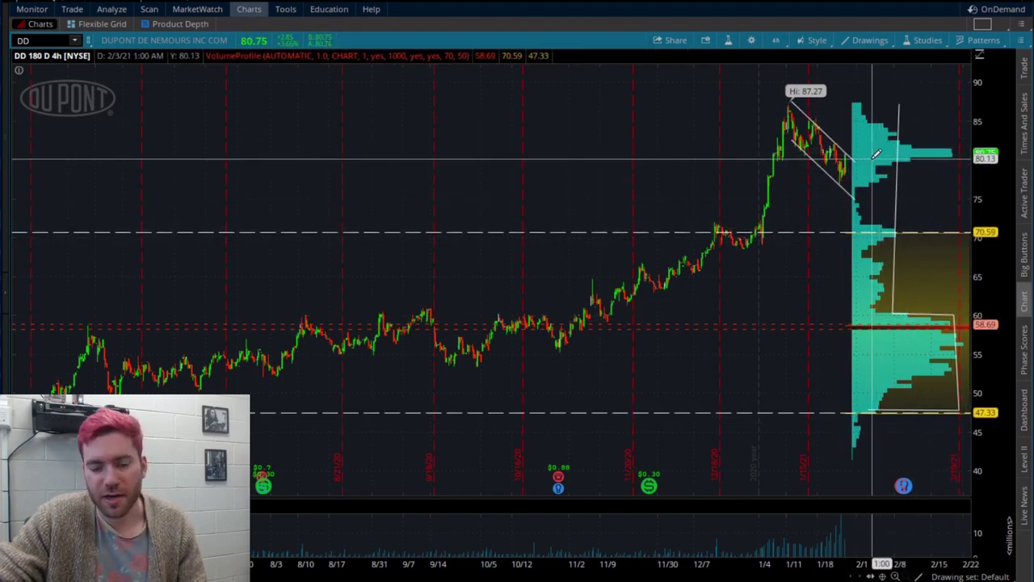
Switch the chart to HLT and mark the 95.92 value-area level with a horizontal trendline extended in both directions.
{"action": "type", "text": "HLT"}
{"action": "key", "text": "Return"}
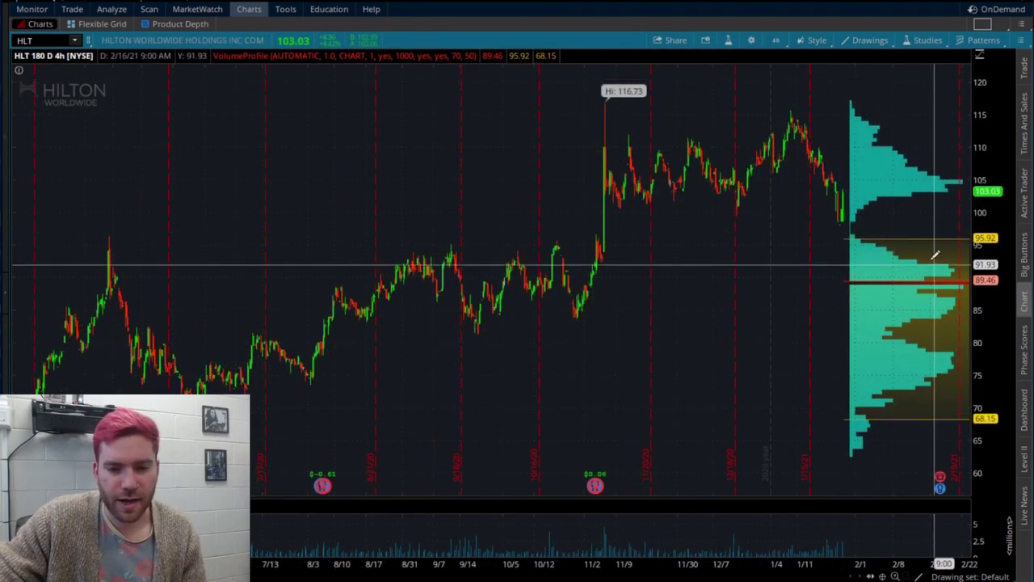
{"action": "right_click", "coordinate": [701, 239]}
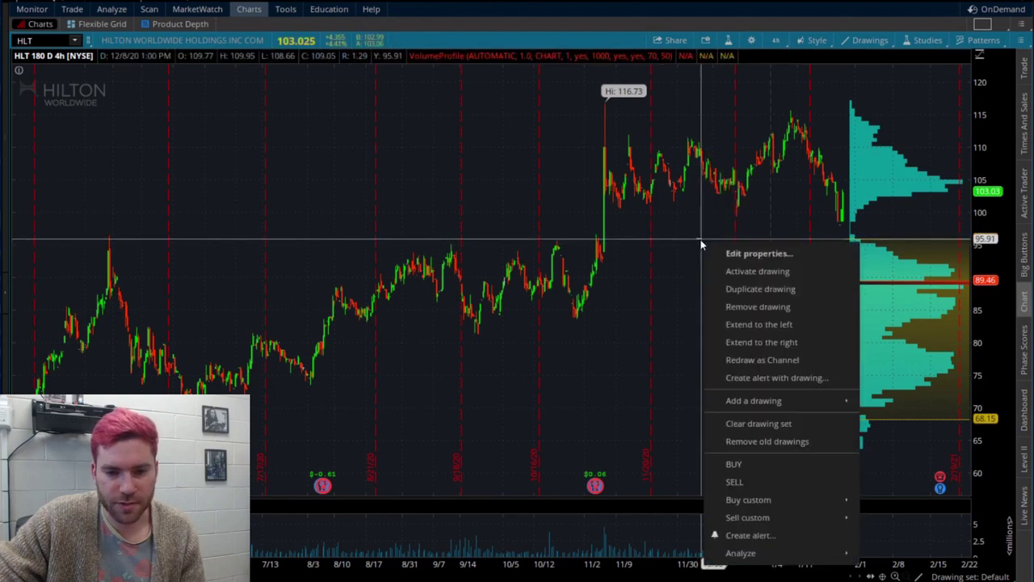
{"action": "left_click", "coordinate": [767, 341]}
{"action": "right_click", "coordinate": [742, 239]}
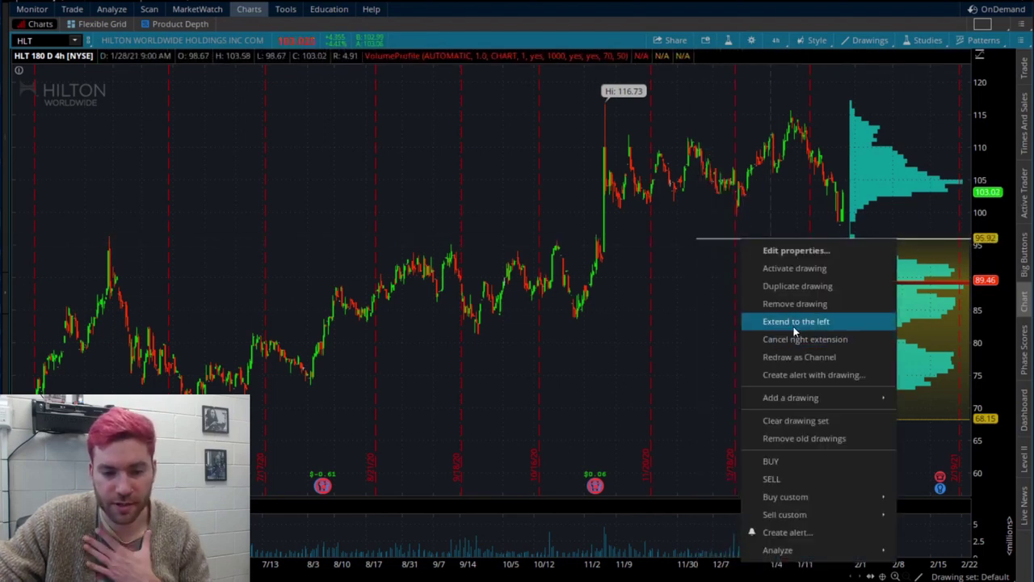
{"action": "left_click", "coordinate": [795, 327]}
Redraw the 95.92 trendline as a channel reaching down to the 68.15 value-area level and give it a long-dashed line style.
{"action": "right_click", "coordinate": [763, 248]}
{"action": "right_click", "coordinate": [768, 237]}
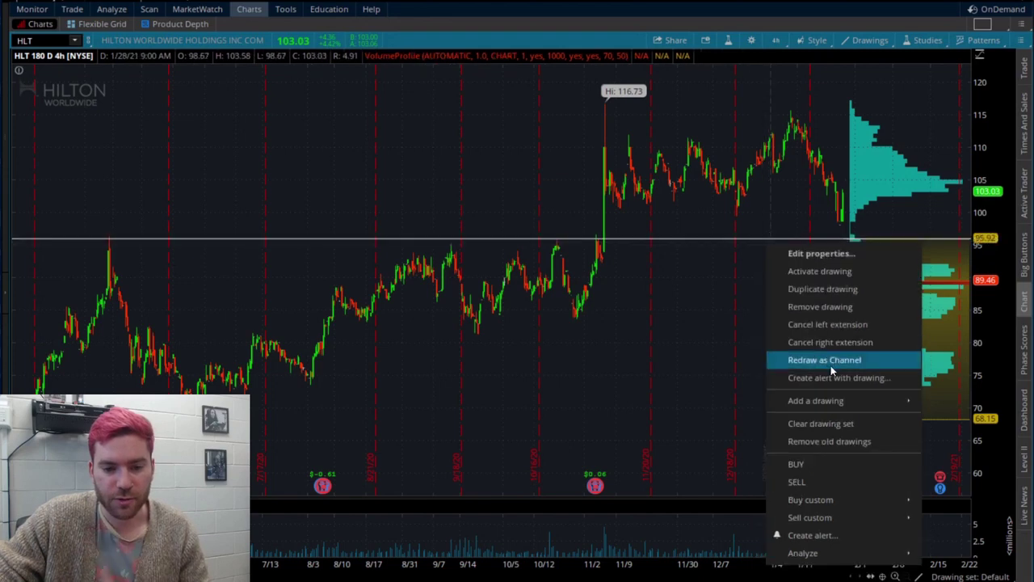
{"action": "left_click", "coordinate": [830, 362]}
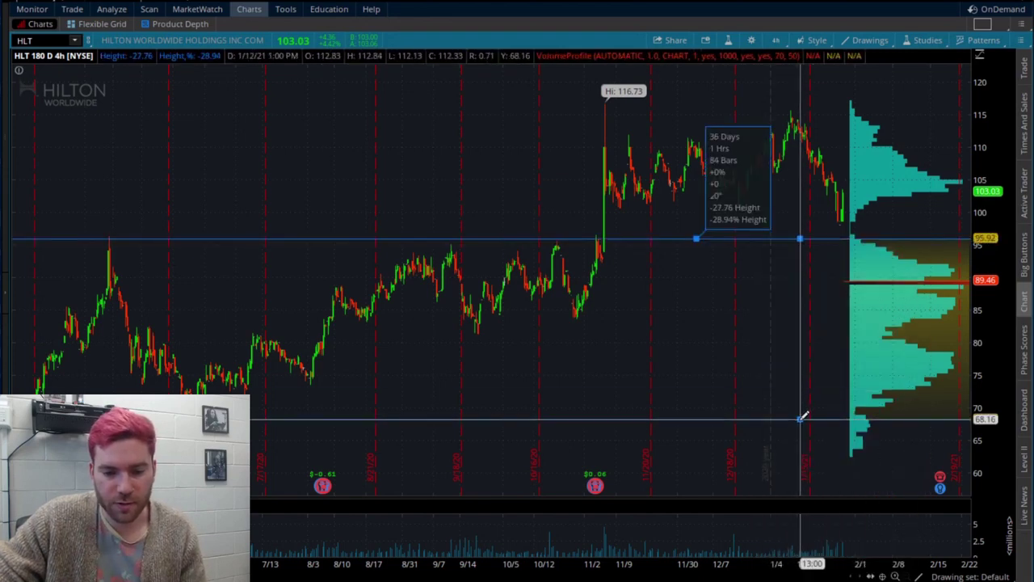
{"action": "double_click", "coordinate": [800, 417]}
{"action": "left_click", "coordinate": [515, 375]}
{"action": "left_click", "coordinate": [512, 405]}
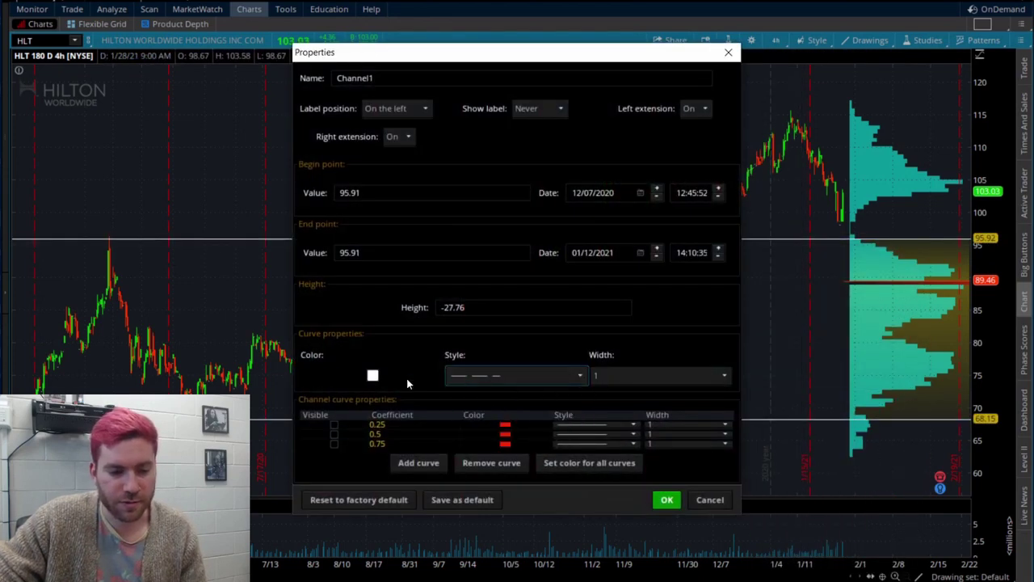
{"action": "key", "text": "Return"}
Draw a short horizontal trendline at the 89.46 point of control and extend it to the left and right.
{"action": "left_click", "coordinate": [779, 279]}
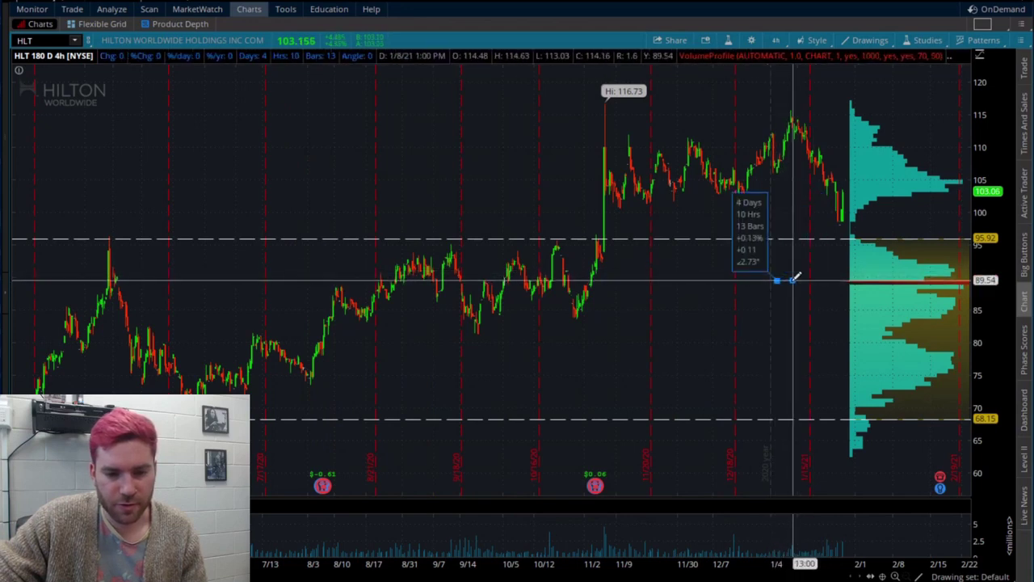
{"action": "left_click", "coordinate": [796, 279]}
{"action": "right_click", "coordinate": [797, 279]}
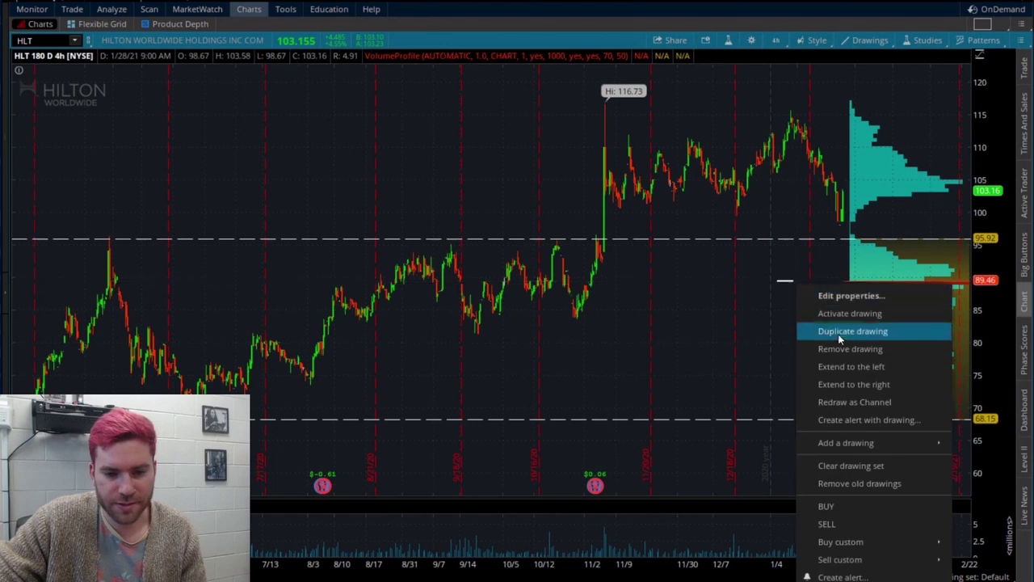
{"action": "left_click", "coordinate": [850, 368]}
{"action": "right_click", "coordinate": [792, 280]}
{"action": "left_click", "coordinate": [853, 384]}
Redraw the point-of-control line as a narrow channel with a height of about 0.46, in red with a short-dashed style.
{"action": "right_click", "coordinate": [789, 280]}
{"action": "key", "text": "Escape"}
{"action": "left_click_drag", "start_coordinate": [788, 280], "coordinate": [791, 278]}
{"action": "double_click", "coordinate": [792, 278]}
{"action": "left_click", "coordinate": [515, 374]}
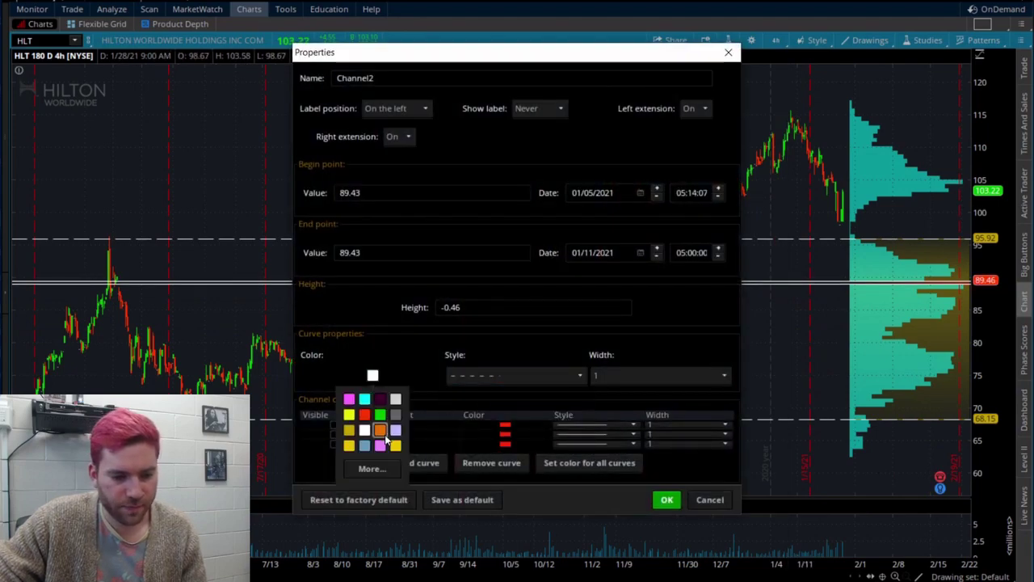
{"action": "left_click", "coordinate": [669, 502]}
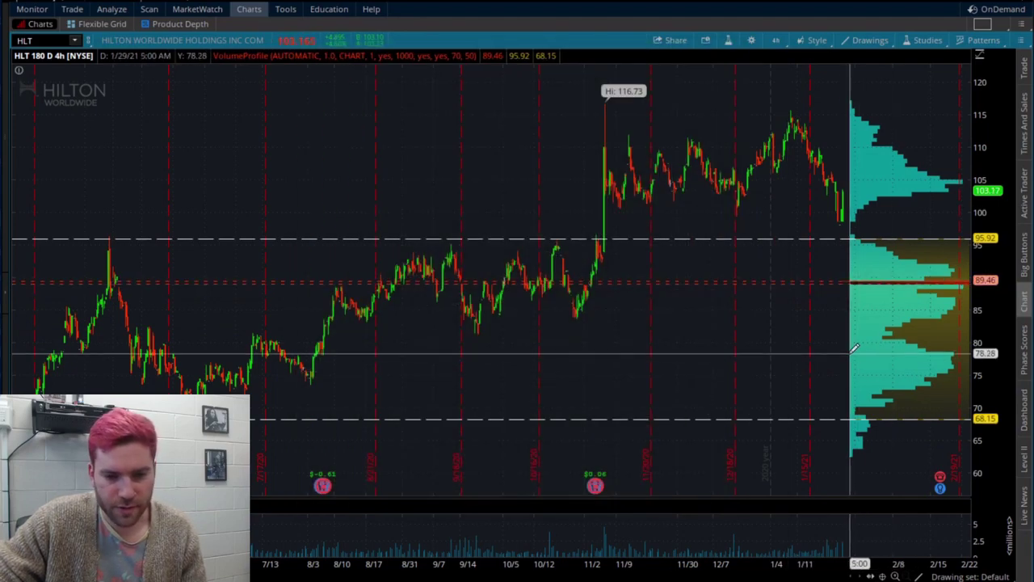
Place horizontal price levels on the HLT chart at about 74, 81, 93.5, 101, 106 and 110.81.
{"action": "scroll", "coordinate": [859, 342], "scroll_direction": "up", "scroll_amount": 10}
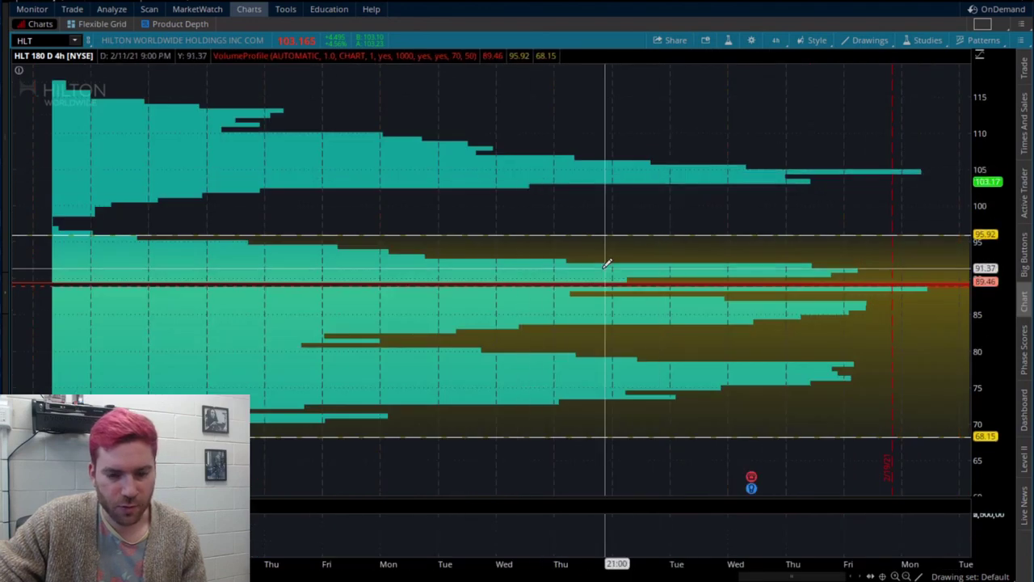
{"action": "scroll", "coordinate": [722, 208], "scroll_direction": "down", "scroll_amount": 10}
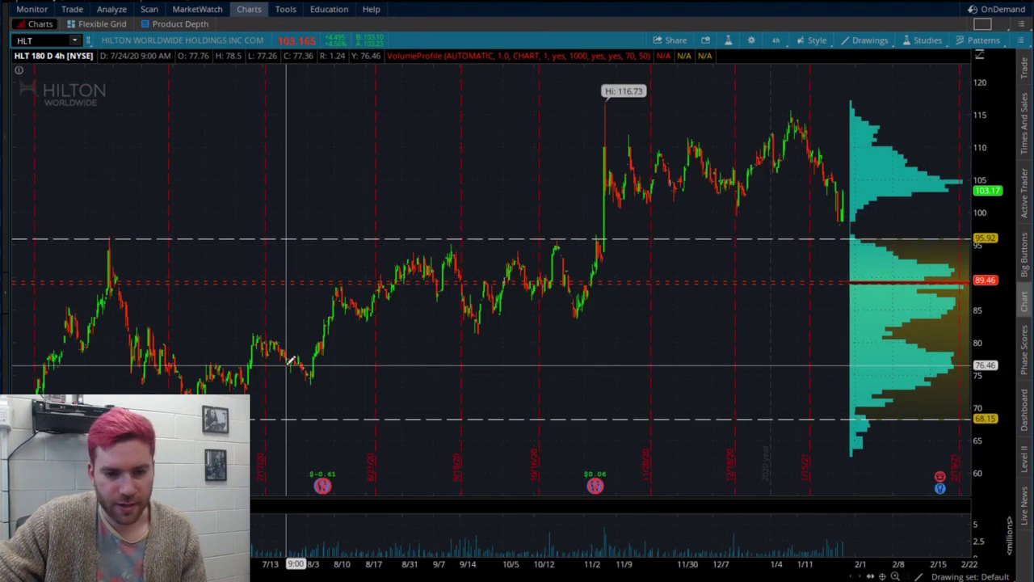
{"action": "middle_click", "coordinate": [355, 184]}
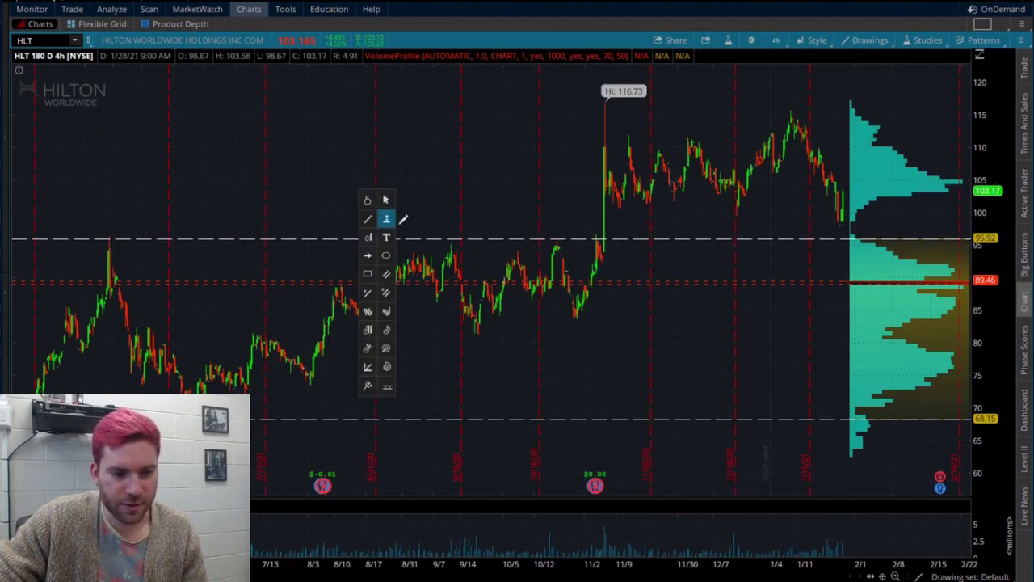
{"action": "left_click", "coordinate": [298, 383]}
{"action": "left_click", "coordinate": [325, 334]}
{"action": "left_click", "coordinate": [467, 250]}
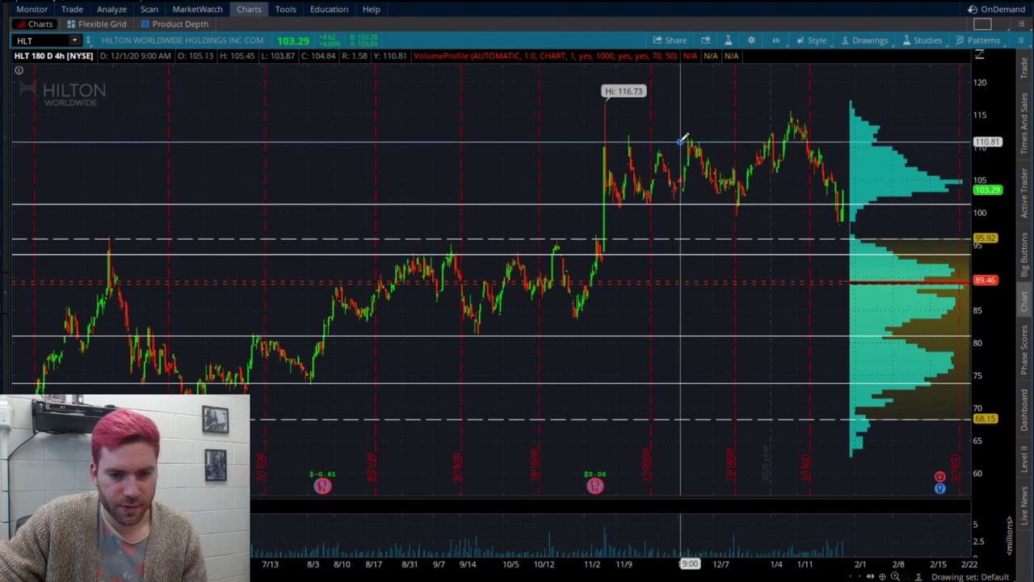
{"action": "left_click", "coordinate": [682, 170]}
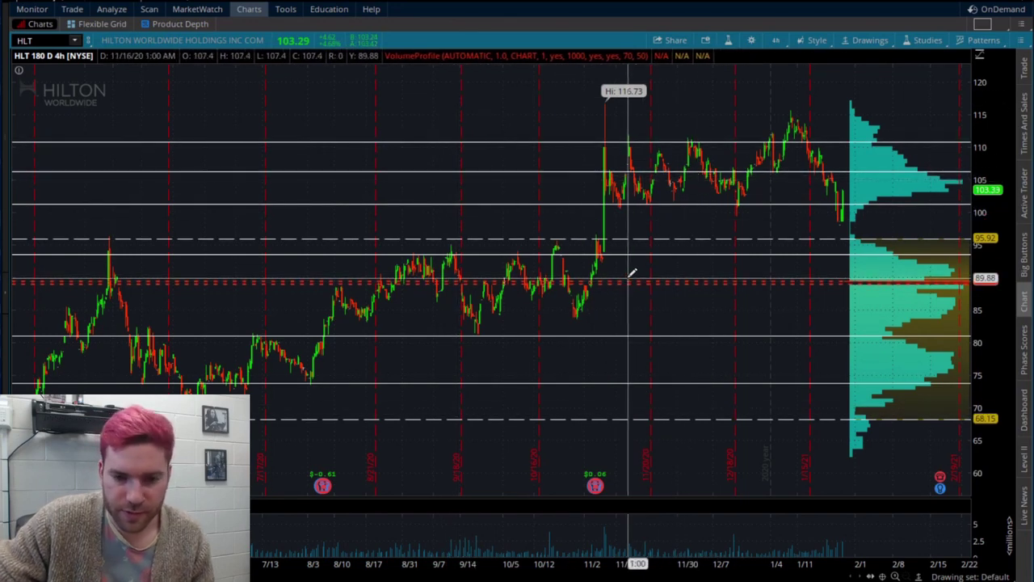
Draw a rising trendline from the May low at 62.24 to 95.91 and redraw it as a channel about 1.18 high.
{"action": "right_click", "coordinate": [791, 264]}
{"action": "left_click", "coordinate": [801, 306]}
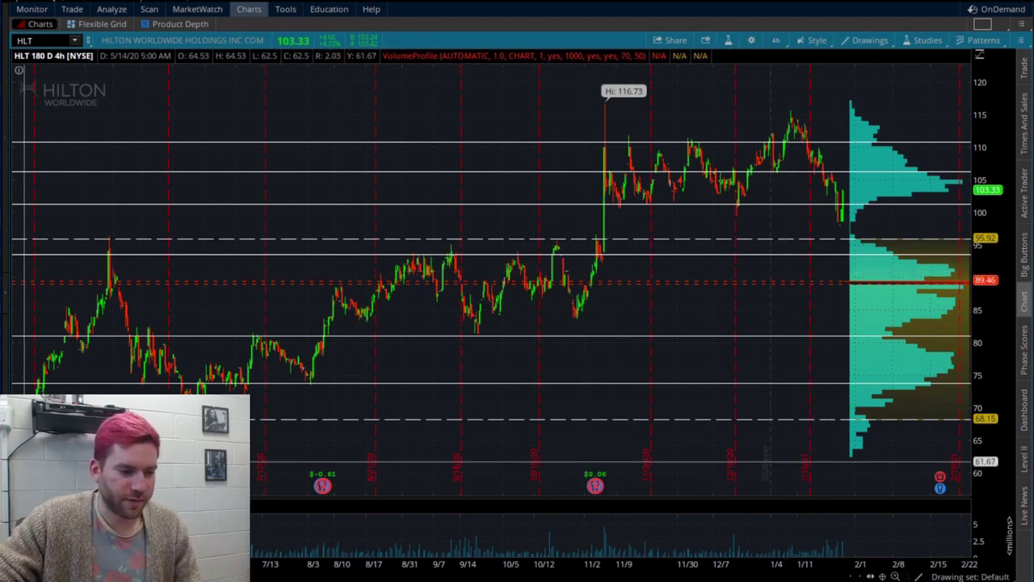
{"action": "left_click", "coordinate": [892, 235]}
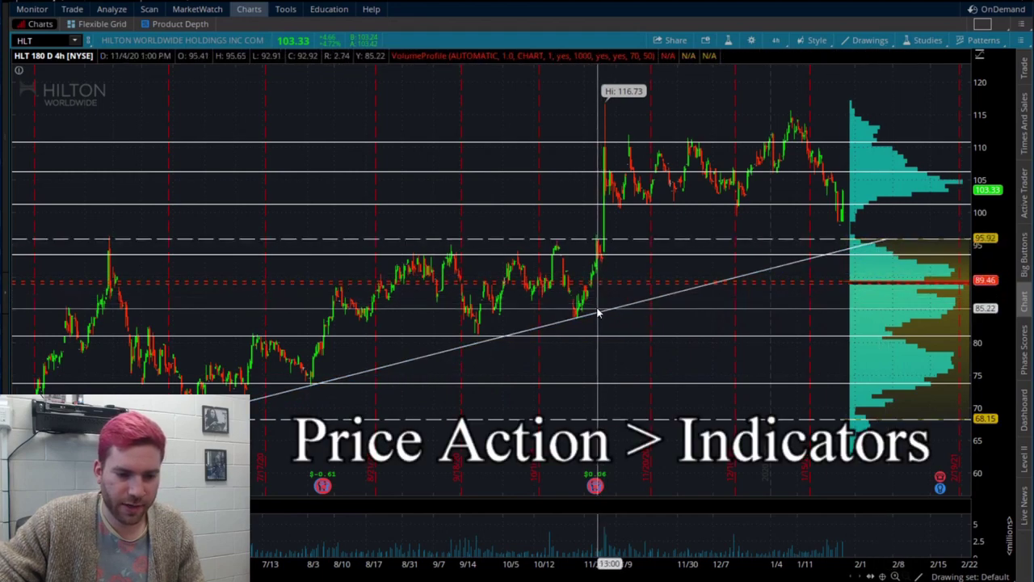
{"action": "right_click", "coordinate": [591, 318]}
{"action": "left_click", "coordinate": [636, 405]}
Set the rising channel's line color to yellow.
{"action": "double_click", "coordinate": [554, 319]}
{"action": "left_click", "coordinate": [372, 376]}
{"action": "left_click", "coordinate": [386, 404]}
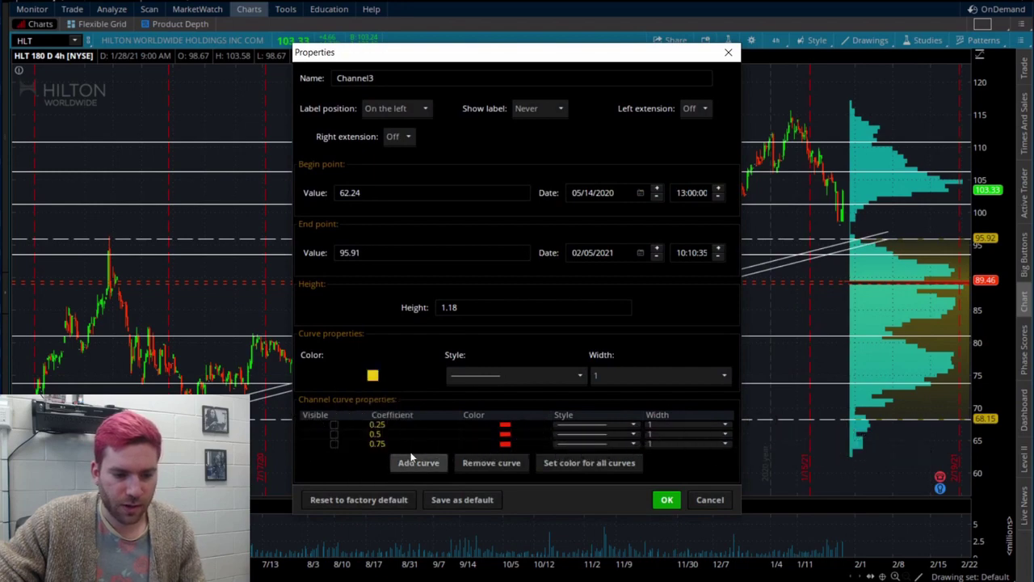
{"action": "left_click", "coordinate": [668, 501]}
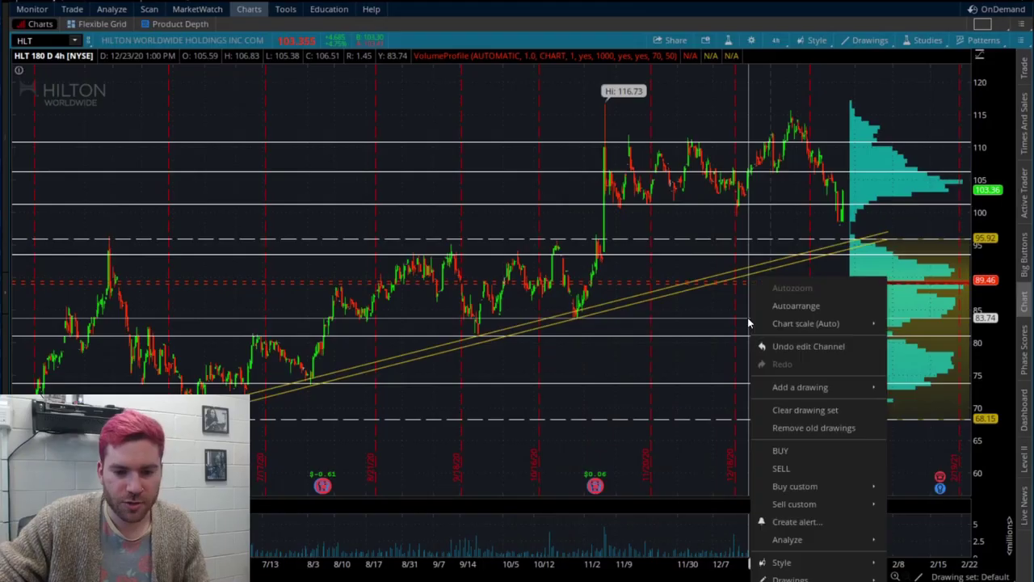
Clear all drawings from the HLT chart.
{"action": "mouse_move", "coordinate": [746, 323]}
{"action": "left_click", "coordinate": [717, 310]}
{"action": "left_click", "coordinate": [633, 368]}
{"action": "right_click", "coordinate": [532, 110]}
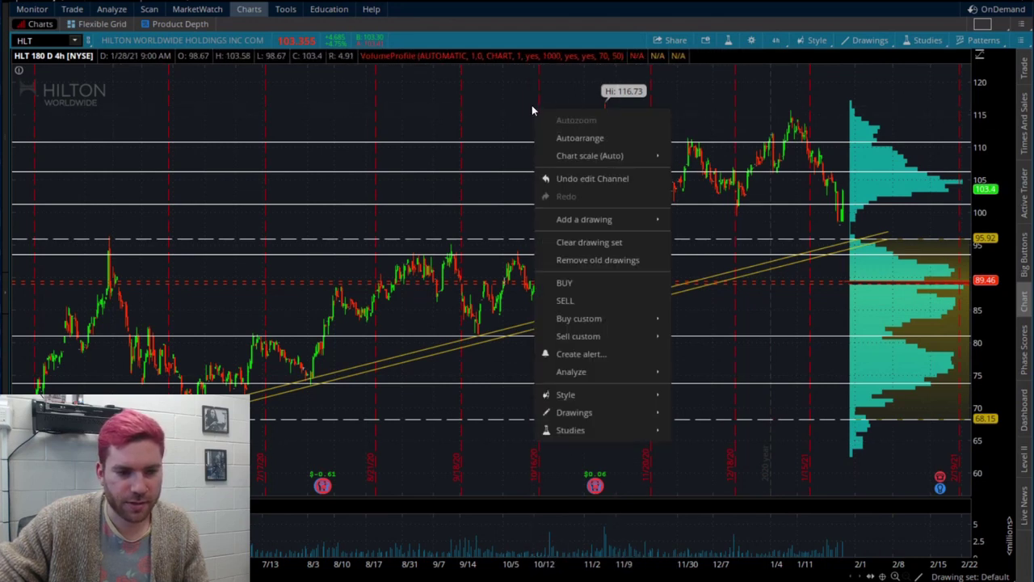
{"action": "left_click", "coordinate": [599, 257]}
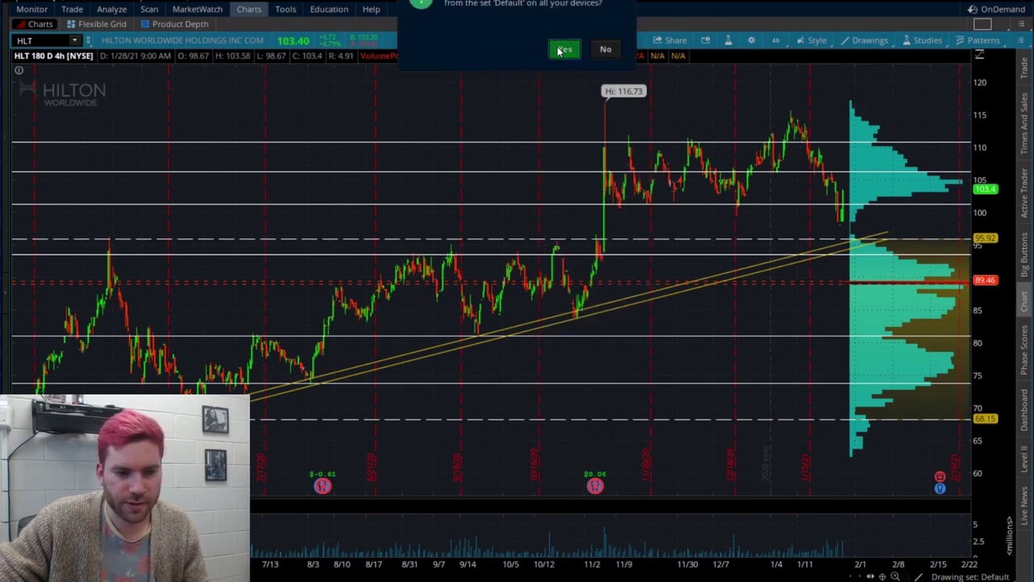
{"action": "left_click", "coordinate": [563, 50]}
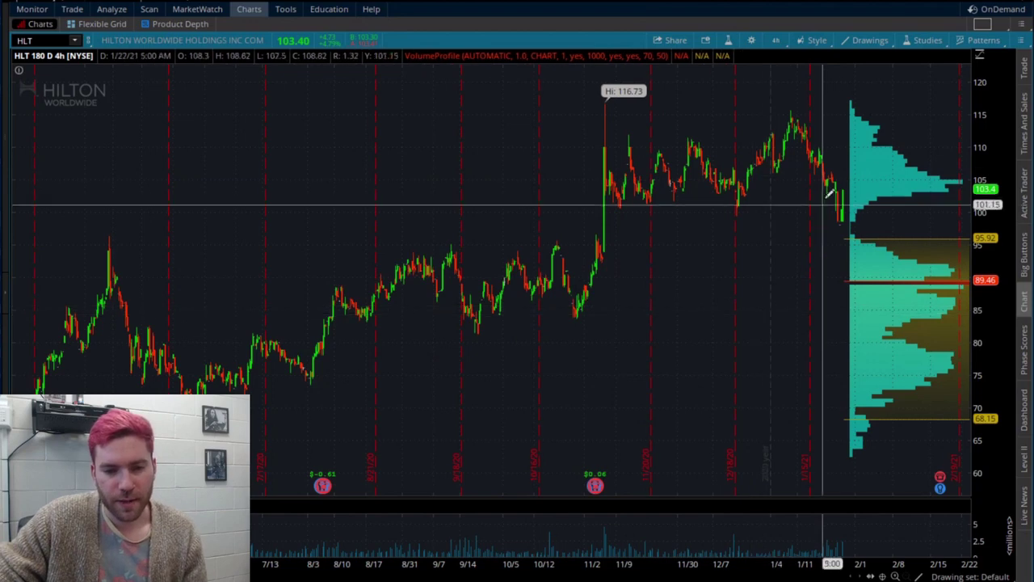
Outline both HLT volume profile bulges with connected trendlines from about 116, pinching in near 98, down to about 62.
{"action": "scroll", "coordinate": [978, 167], "scroll_direction": "up", "scroll_amount": 5}
{"action": "mouse_move", "coordinate": [164, 91]}
{"action": "left_mouse_down"}
{"action": "mouse_move", "coordinate": [347, 96]}
{"action": "mouse_move", "coordinate": [879, 156]}
{"action": "left_mouse_up"}
{"action": "left_click", "coordinate": [879, 156]}
{"action": "left_click", "coordinate": [863, 211]}
{"action": "left_click", "coordinate": [197, 218]}
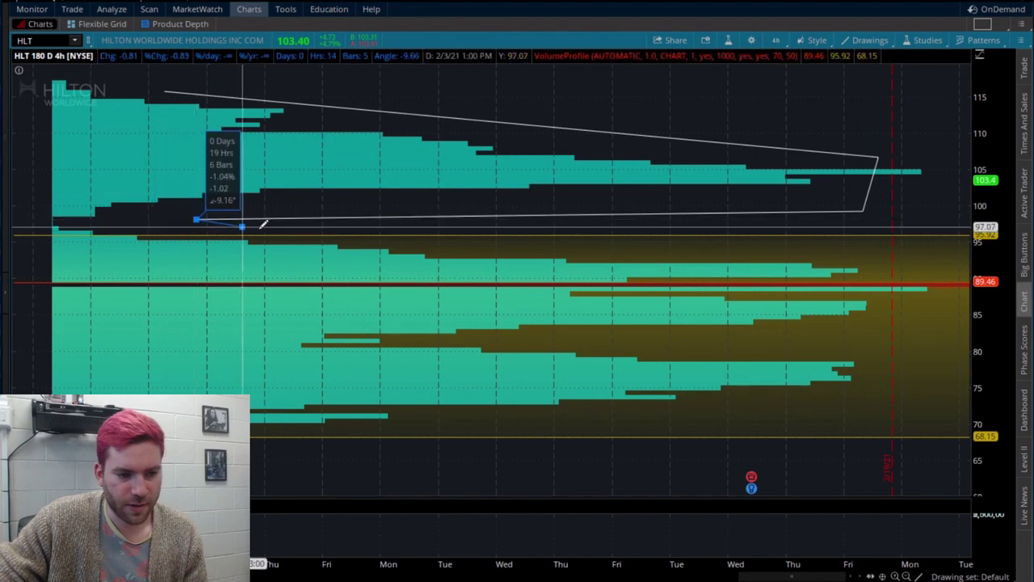
{"action": "left_click", "coordinate": [933, 276]}
{"action": "left_click", "coordinate": [903, 416]}
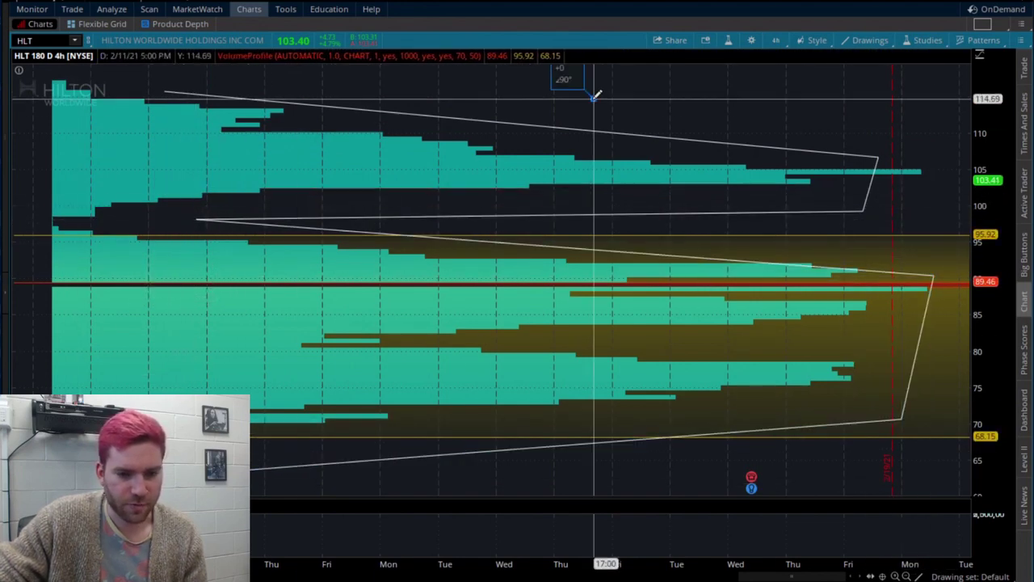
{"action": "scroll", "coordinate": [594, 96], "scroll_direction": "down", "scroll_amount": 5}
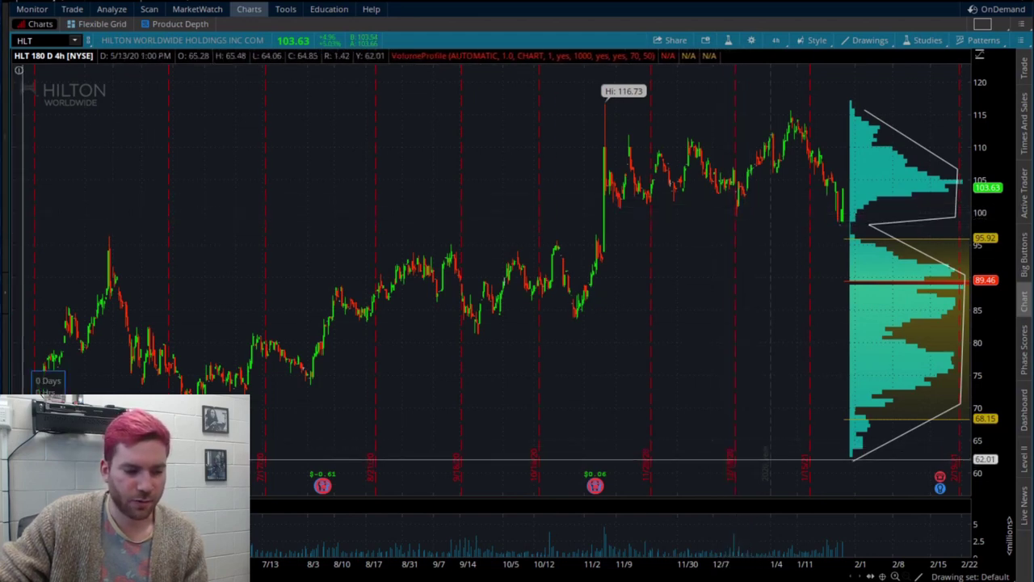
Draw a rising trendline under the HLT swing lows from the mid-May low at 62.01 to about 97.
{"action": "left_click", "coordinate": [12, 459]}
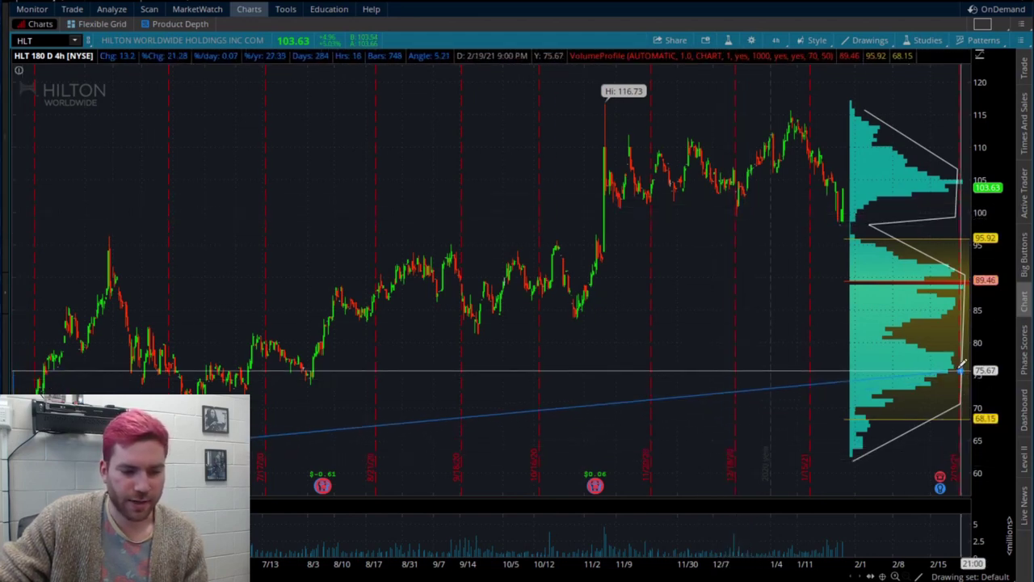
{"action": "left_click", "coordinate": [863, 234]}
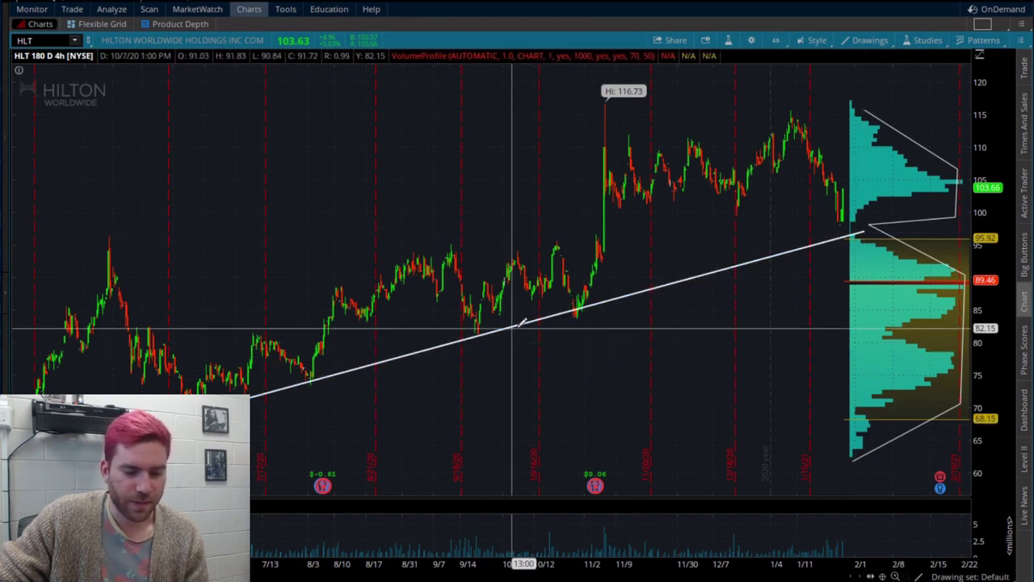
{"action": "key", "text": "ctrl"}
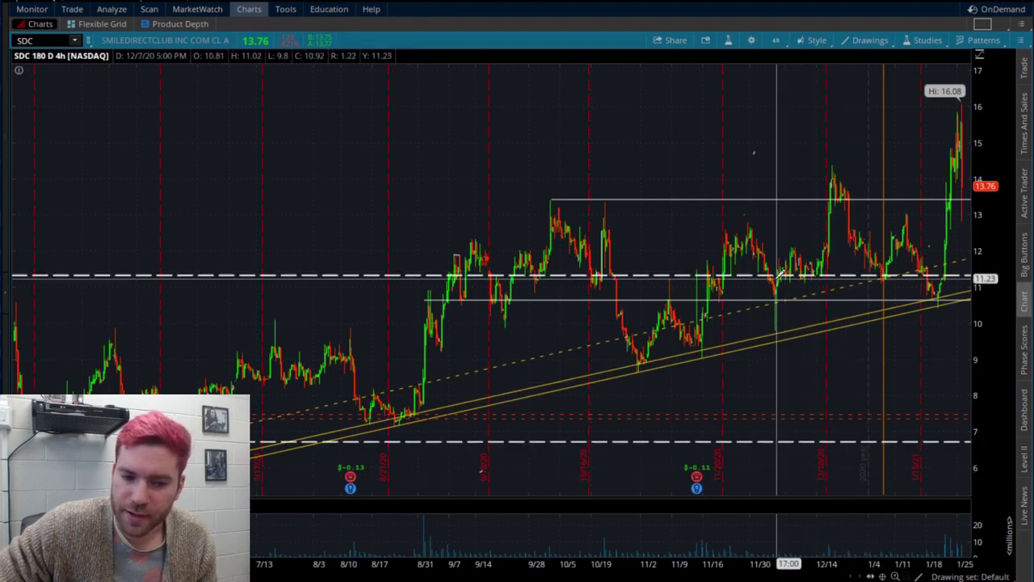
Add the VolumeProfile study to the SDC chart.
{"action": "mouse_move", "coordinate": [768, 272]}
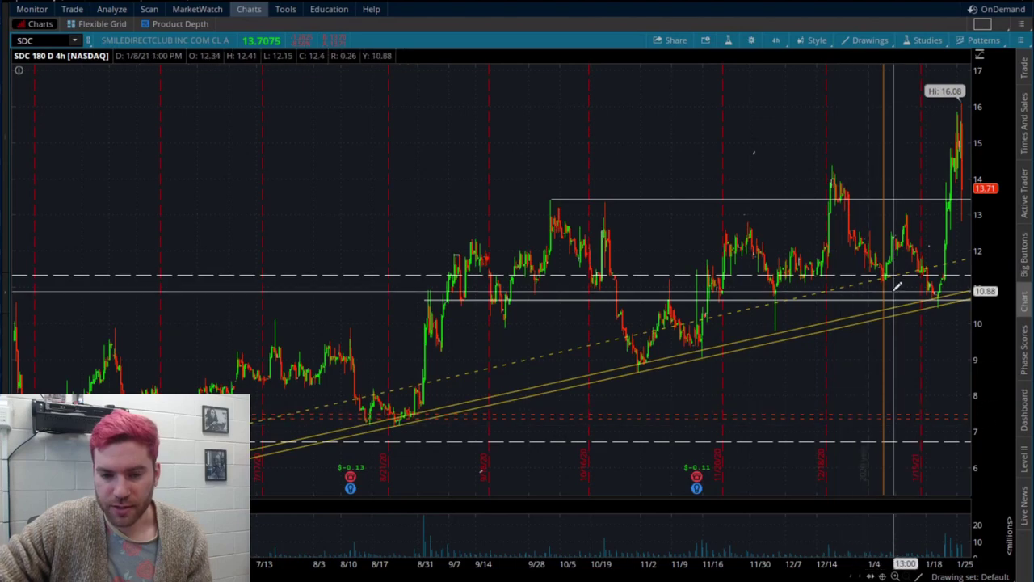
{"action": "left_click", "coordinate": [921, 42]}
{"action": "left_click", "coordinate": [881, 103]}
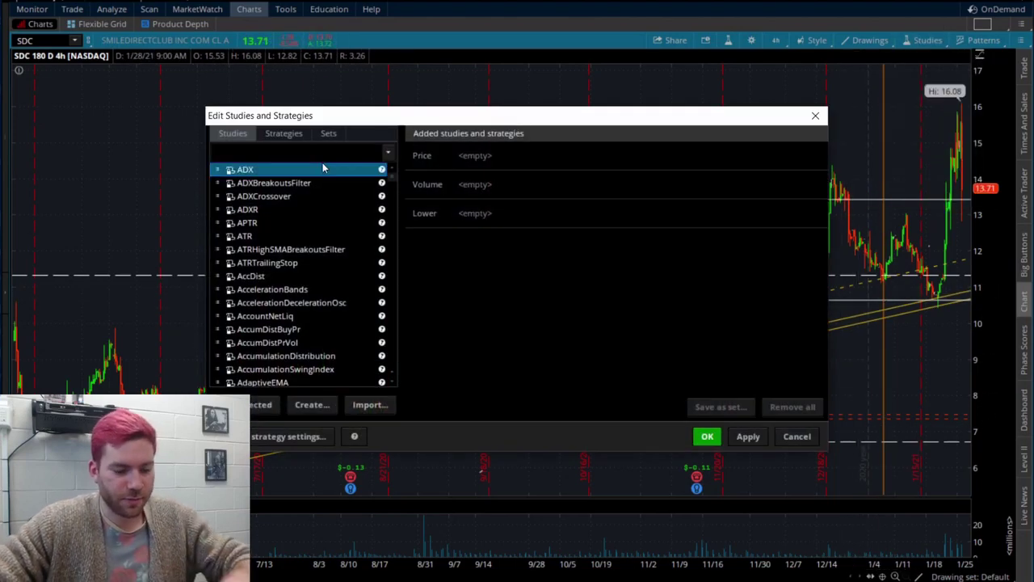
{"action": "type", "text": "volume"}
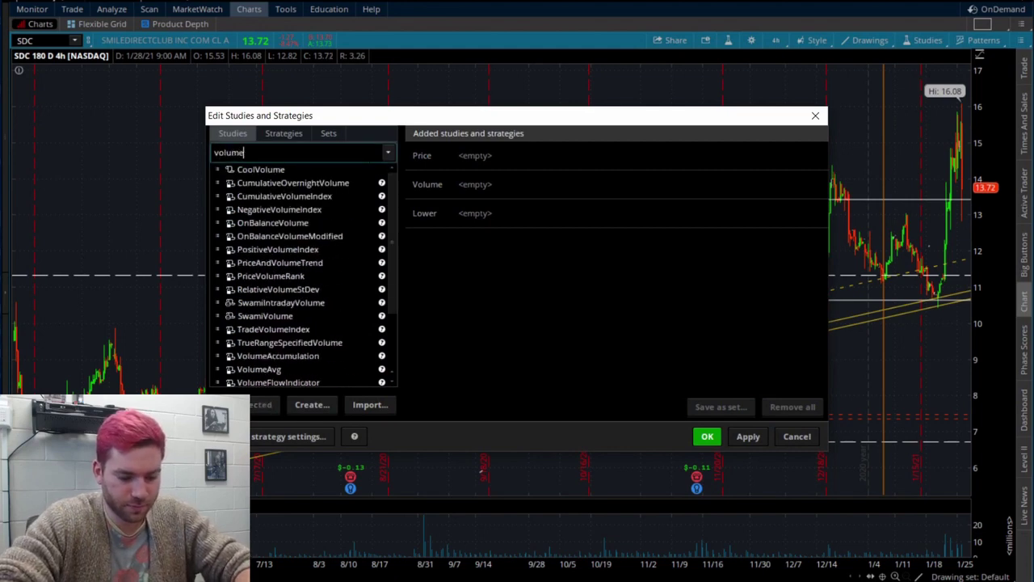
{"action": "type", "text": "p"}
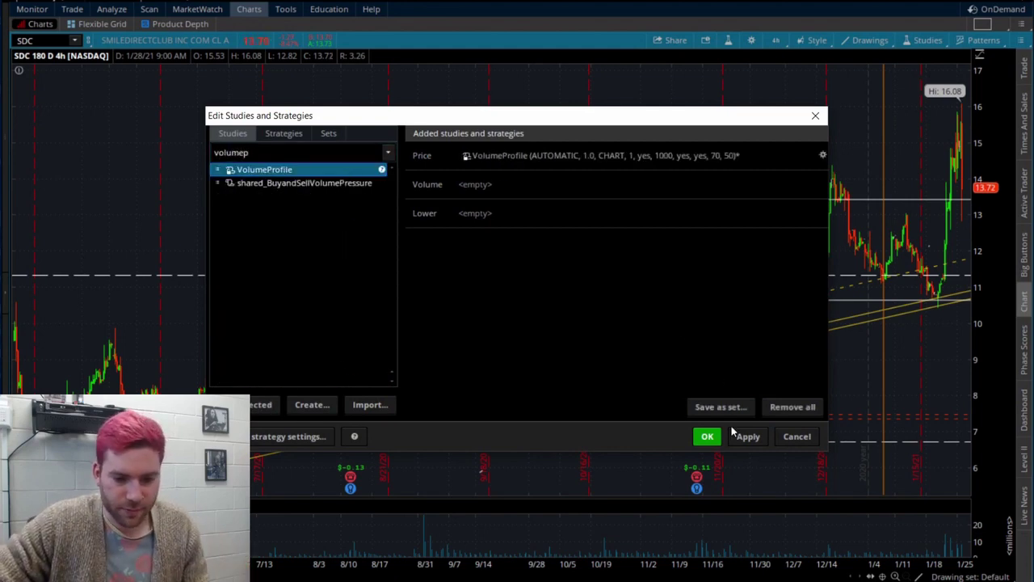
{"action": "left_click", "coordinate": [731, 434]}
{"action": "left_click", "coordinate": [718, 437]}
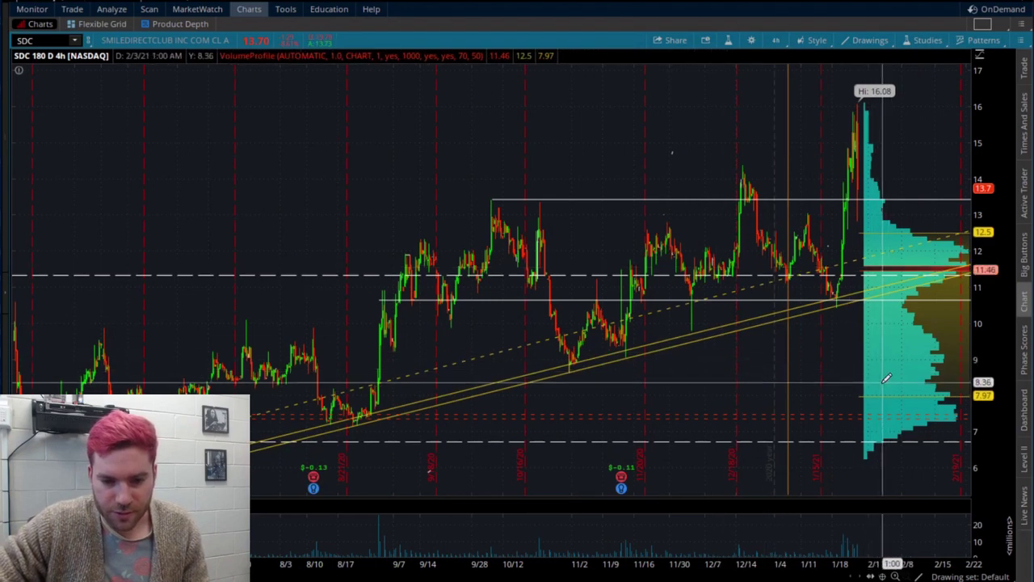
Move the white long-dashed channel on the SDC chart to the 12.5 and 7.97 value-area levels.
{"action": "right_click", "coordinate": [860, 303]}
{"action": "left_click", "coordinate": [897, 333]}
{"action": "mouse_move", "coordinate": [693, 422]}
{"action": "left_mouse_down"}
{"action": "mouse_move", "coordinate": [657, 438]}
{"action": "mouse_move", "coordinate": [661, 399]}
{"action": "left_mouse_up"}
Move the narrow red dashed channel on the SDC chart up to the 11.46 point of control.
{"action": "right_click", "coordinate": [704, 418]}
{"action": "left_click", "coordinate": [739, 351]}
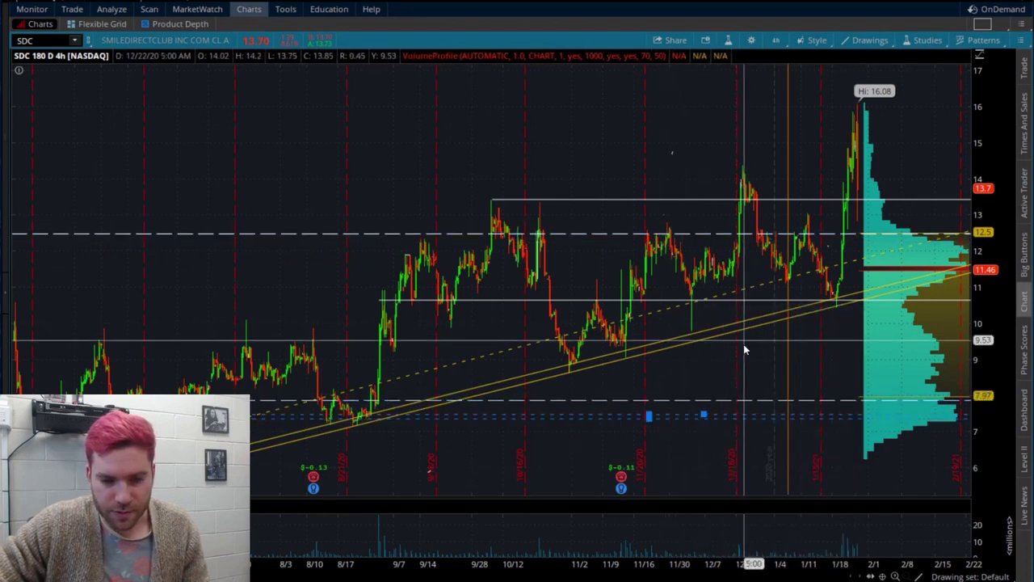
{"action": "left_click_drag", "start_coordinate": [750, 417], "coordinate": [760, 271]}
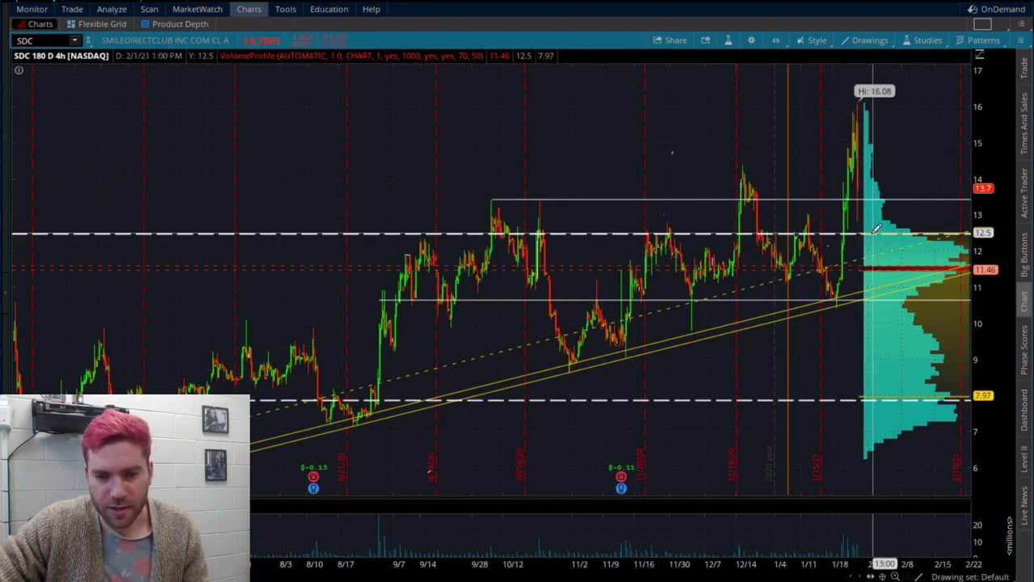
{"action": "left_click_drag", "start_coordinate": [889, 234], "coordinate": [540, 453]}
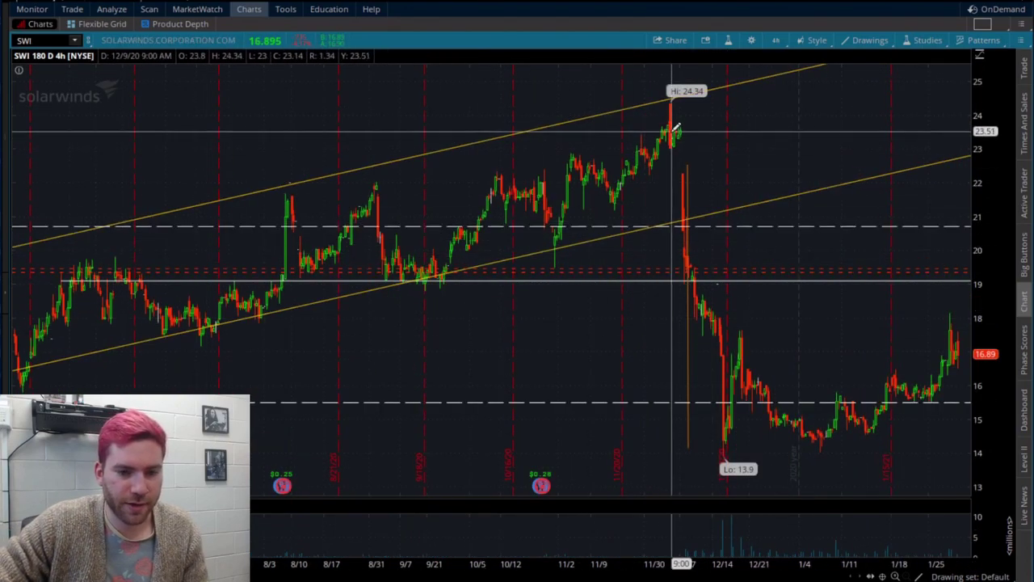
Add the VolumeProfile study to the SWI chart.
{"action": "left_click_drag", "start_coordinate": [689, 168], "coordinate": [690, 229]}
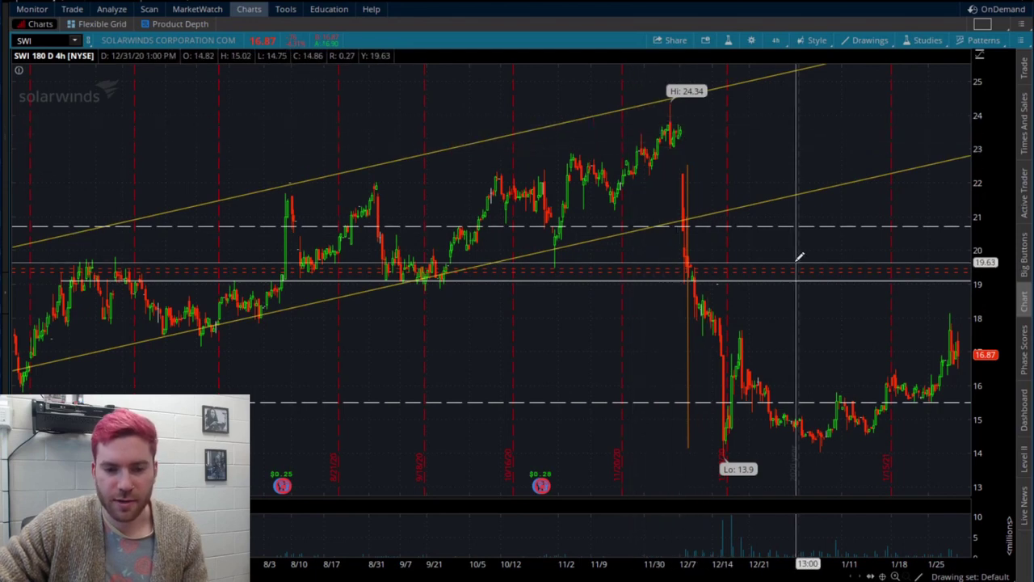
{"action": "left_click", "coordinate": [925, 39]}
{"action": "left_click", "coordinate": [903, 100]}
{"action": "type", "text": "volumep"}
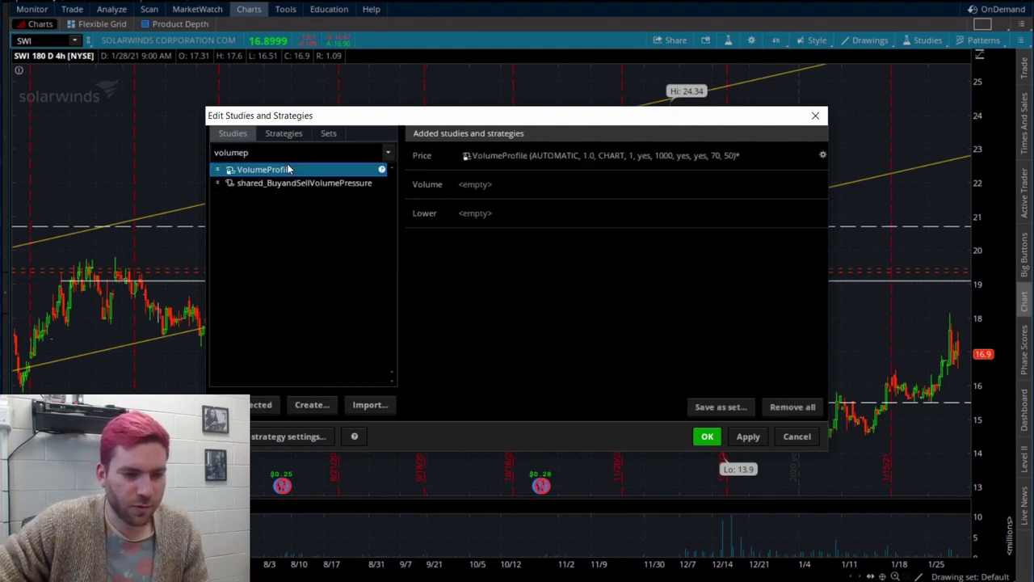
{"action": "left_click", "coordinate": [707, 436]}
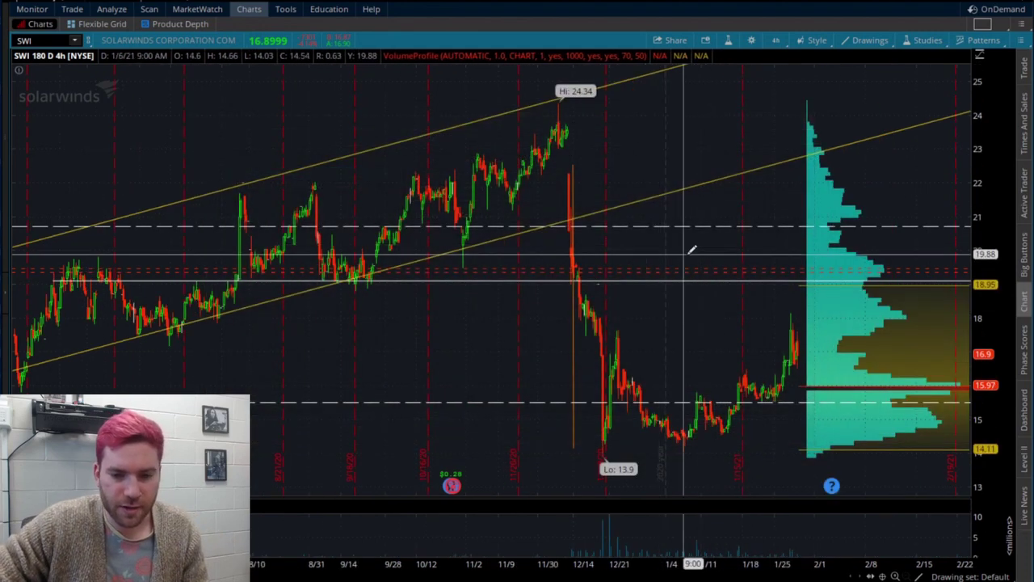
Move the white long-dashed channel on the SWI chart down to the 18.95 and 14.11 value-area levels.
{"action": "right_click", "coordinate": [786, 233]}
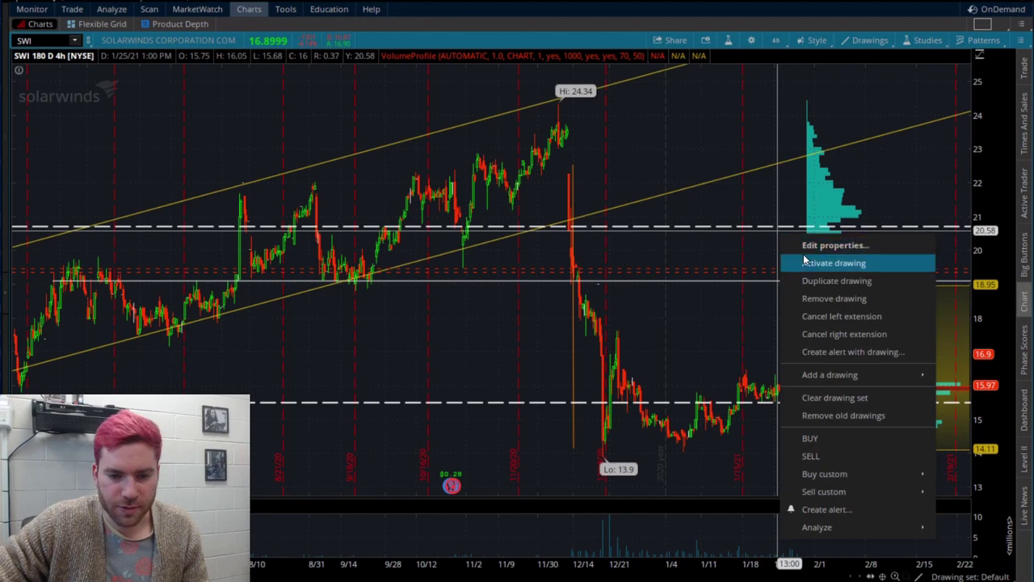
{"action": "left_click", "coordinate": [804, 256]}
{"action": "left_click_drag", "start_coordinate": [792, 228], "coordinate": [785, 284]}
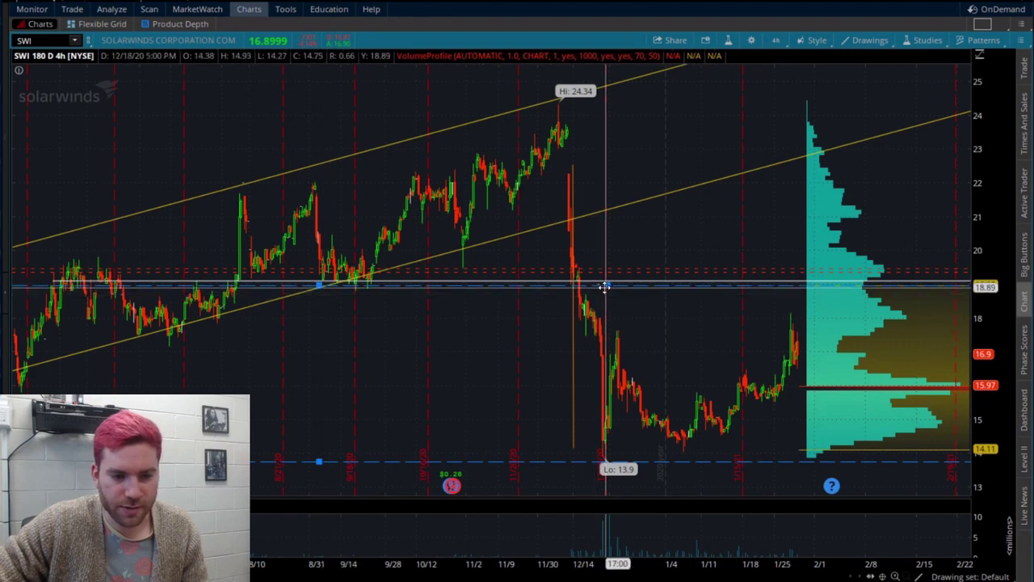
{"action": "left_click_drag", "start_coordinate": [320, 462], "coordinate": [322, 454]}
{"action": "left_click_drag", "start_coordinate": [323, 407], "coordinate": [324, 448]}
Move the narrow red dashed channel on the SWI chart down to the 15.97 point of control and activate the upper yellow trendline.
{"action": "right_click", "coordinate": [668, 264]}
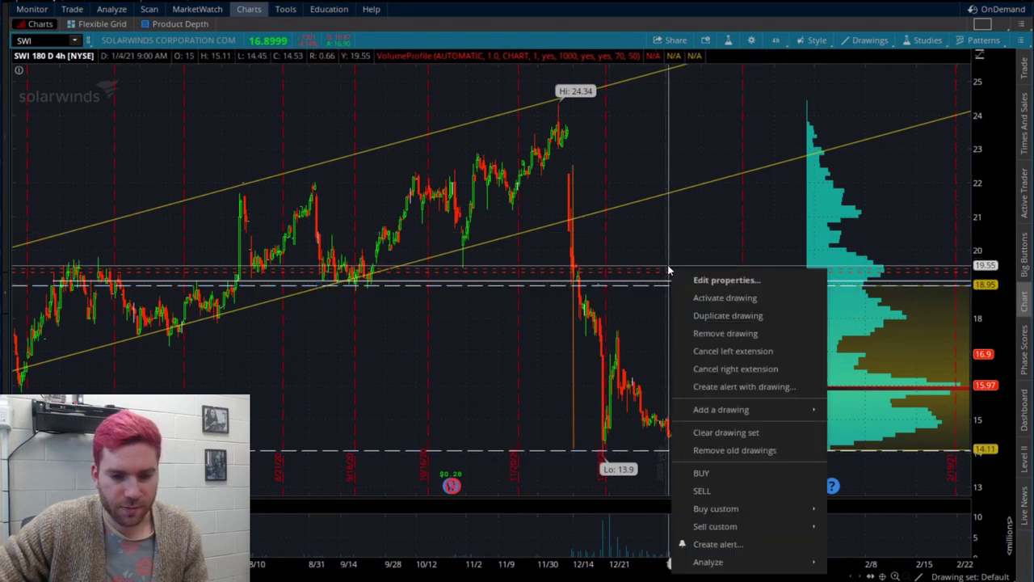
{"action": "left_click", "coordinate": [706, 298]}
{"action": "left_click_drag", "start_coordinate": [709, 270], "coordinate": [714, 385]}
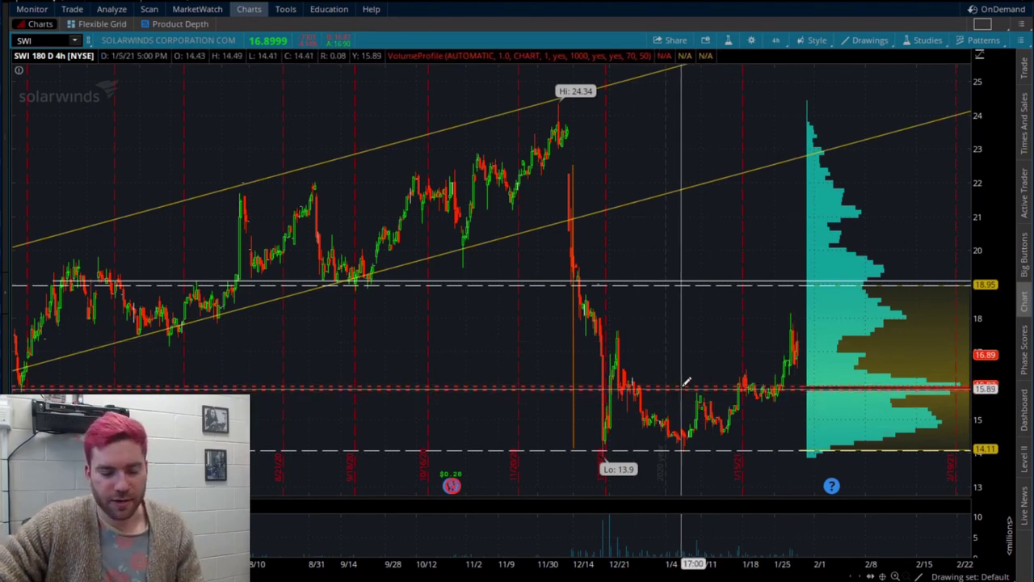
{"action": "right_click", "coordinate": [473, 120]}
{"action": "left_click", "coordinate": [508, 155]}
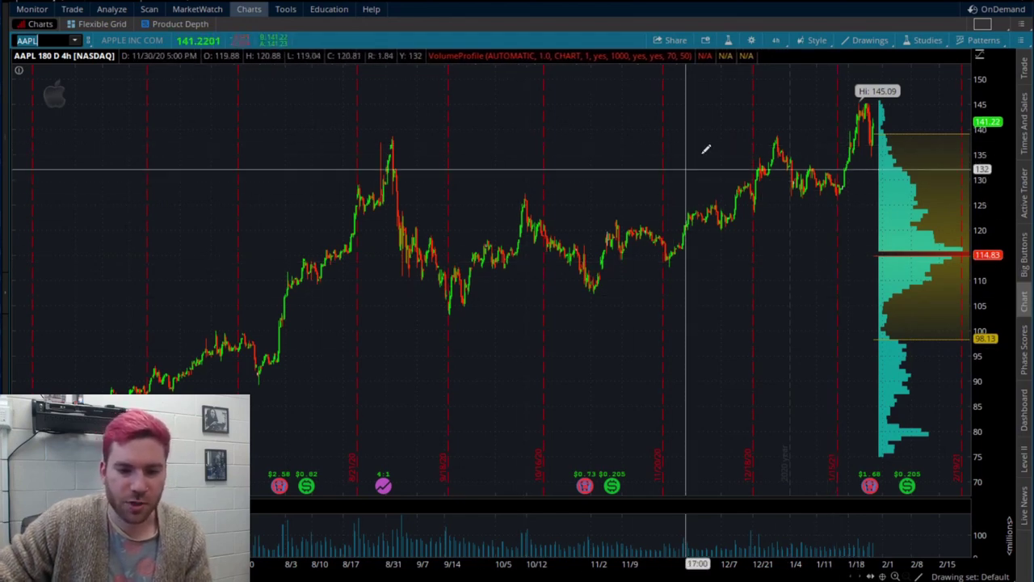
Draw a horizontal line on the AAPL chart at the upper value-area level, about 138.91, and extend it in both directions.
{"action": "left_click_drag", "start_coordinate": [678, 133], "coordinate": [700, 130]}
{"action": "right_click", "coordinate": [701, 130]}
{"action": "left_click", "coordinate": [777, 237]}
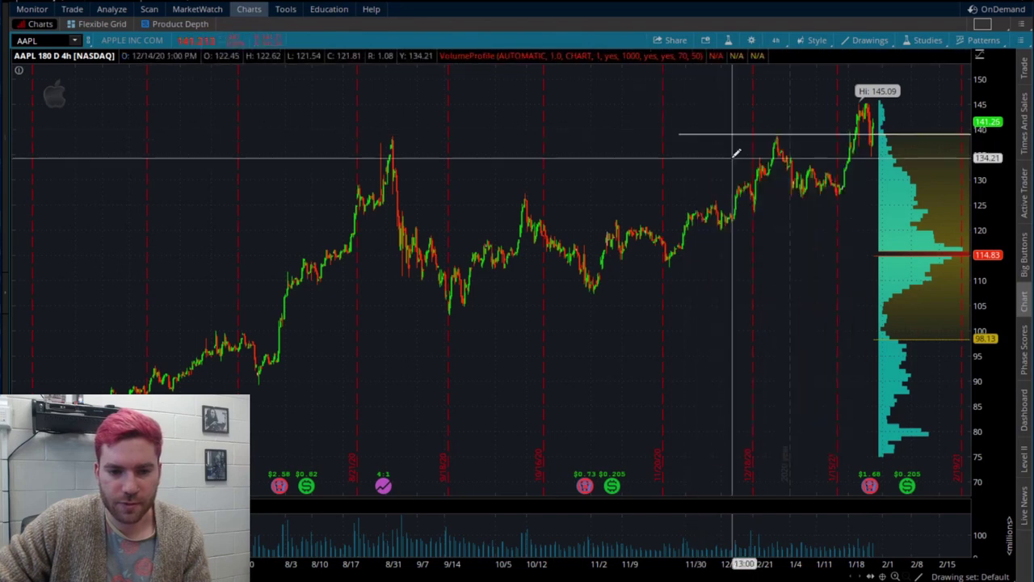
{"action": "right_click", "coordinate": [705, 143]}
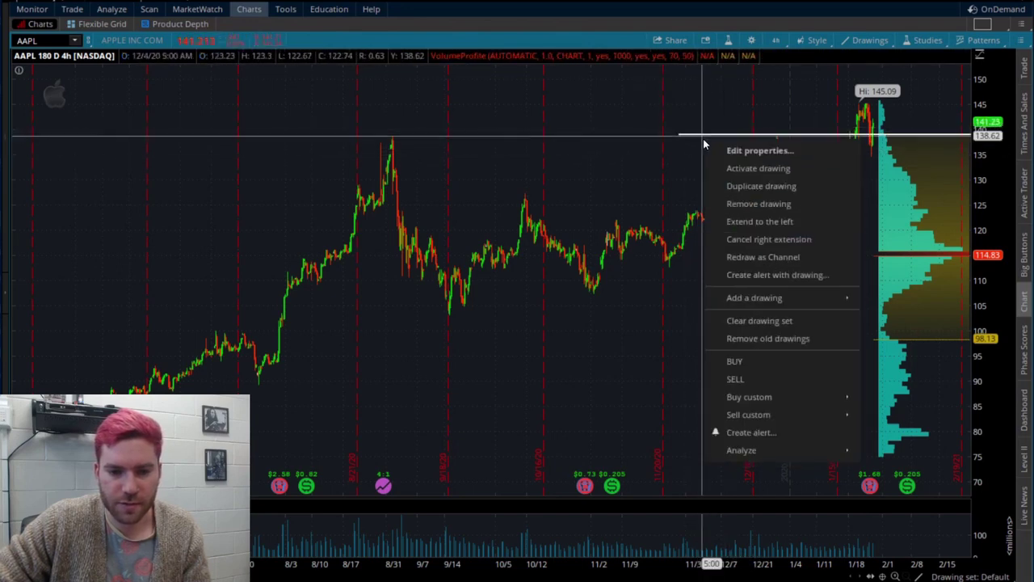
{"action": "left_click", "coordinate": [761, 221]}
Redraw the upper AAPL line as a channel reaching down to the 98.13 value-area level and give it a long-dashed style.
{"action": "right_click", "coordinate": [729, 134]}
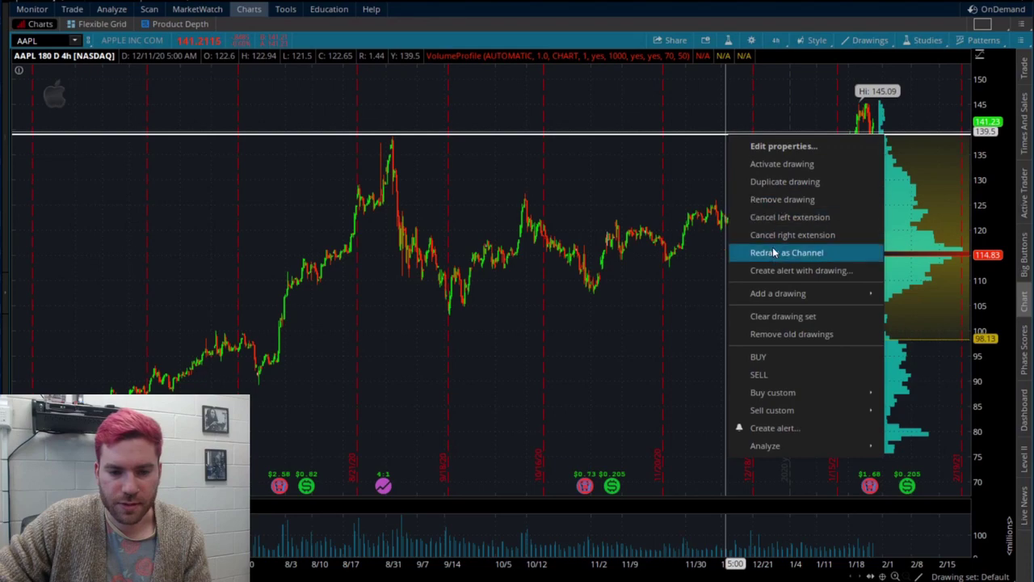
{"action": "left_click", "coordinate": [774, 253]}
{"action": "double_click", "coordinate": [789, 333]}
{"action": "left_click", "coordinate": [465, 374]}
{"action": "left_click", "coordinate": [485, 418]}
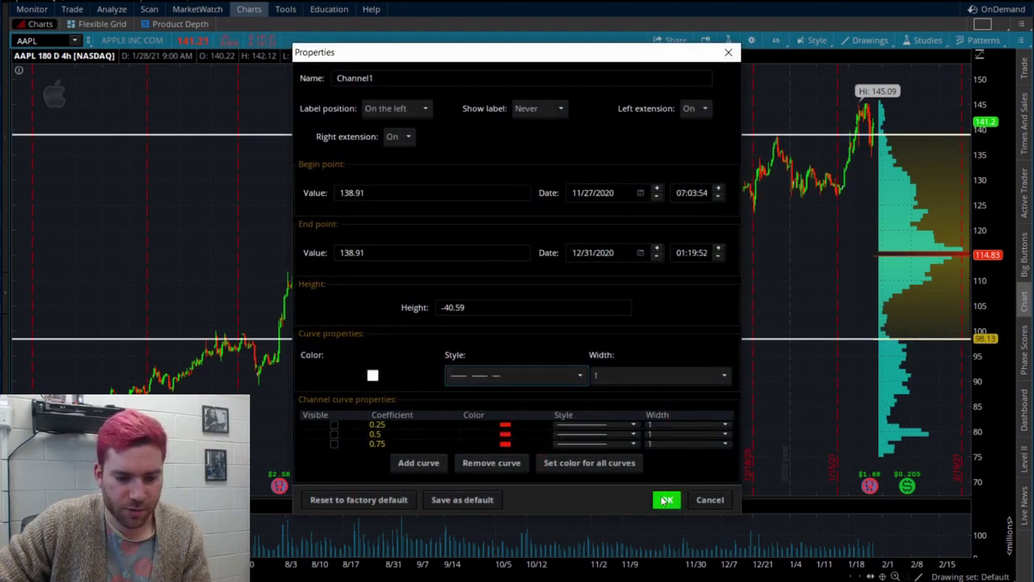
Extend the horizontal line at about 115.68 on the AAPL chart both ways and redraw it as a narrow channel around the point of control.
{"action": "right_click", "coordinate": [824, 251]}
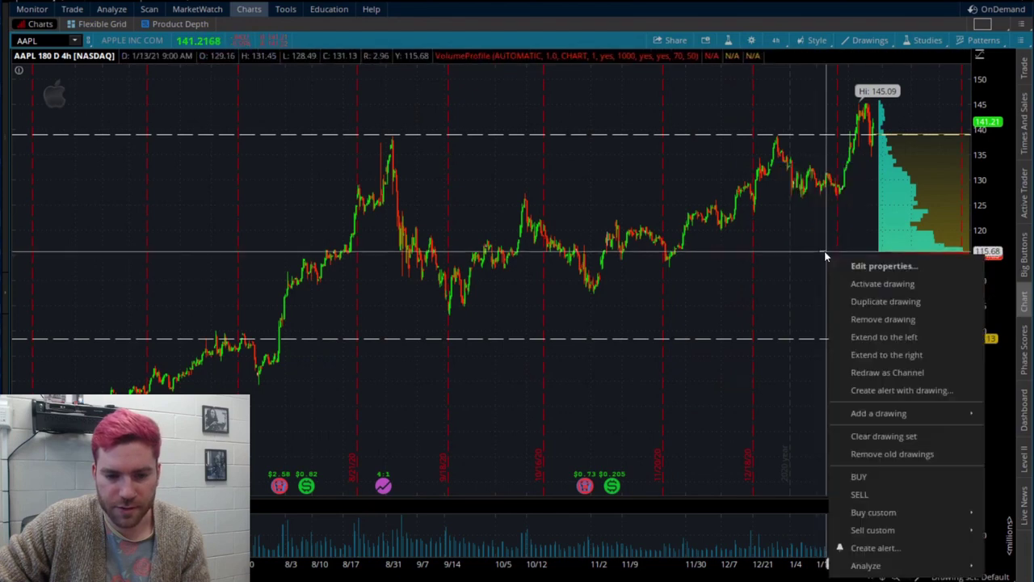
{"action": "left_click", "coordinate": [886, 353]}
{"action": "right_click", "coordinate": [844, 250]}
{"action": "left_click", "coordinate": [901, 335]}
{"action": "right_click", "coordinate": [854, 250]}
{"action": "left_click_drag", "start_coordinate": [853, 251], "coordinate": [851, 252]}
Style the narrow AAPL point-of-control channel with red, short-dashed lines.
{"action": "double_click", "coordinate": [851, 251]}
{"action": "left_click", "coordinate": [372, 375]}
{"action": "left_click", "coordinate": [367, 402]}
{"action": "left_click", "coordinate": [511, 375]}
{"action": "left_click", "coordinate": [517, 437]}
{"action": "left_click", "coordinate": [666, 500]}
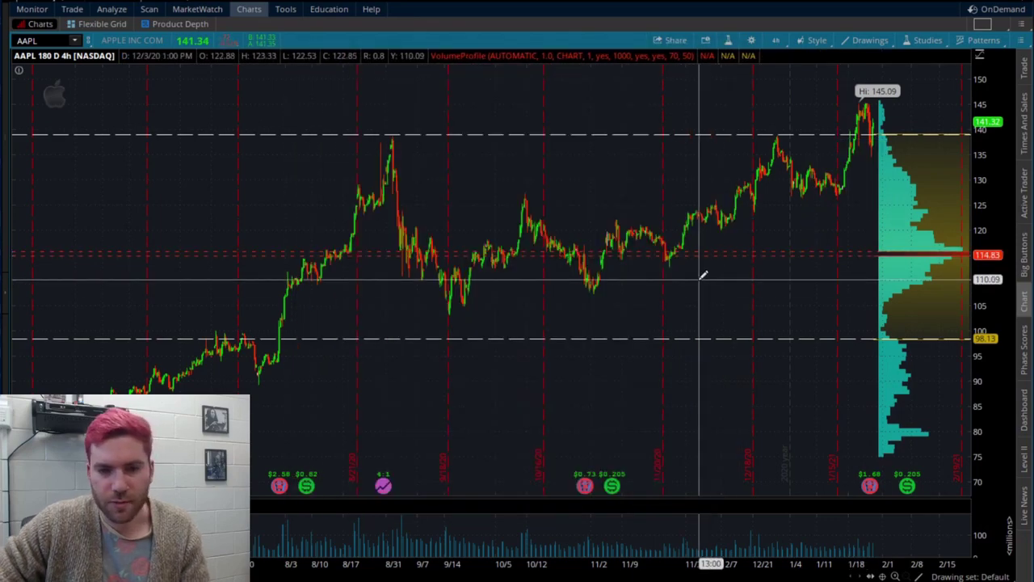
Start OnDemand replay mode and set the AAPL chart to January 26, 2021 at 09:30:00.
{"action": "left_click", "coordinate": [998, 10]}
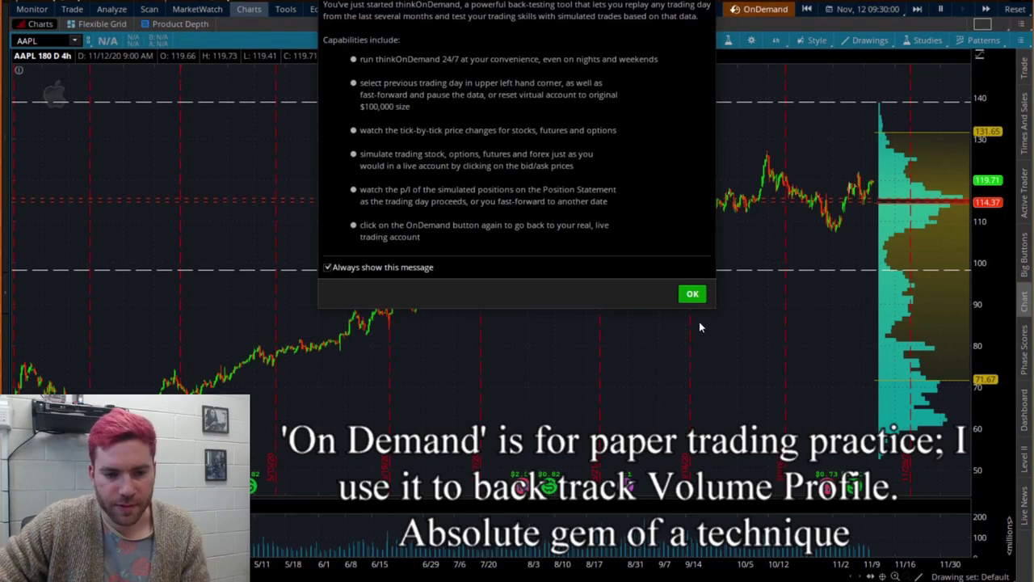
{"action": "left_click", "coordinate": [693, 294]}
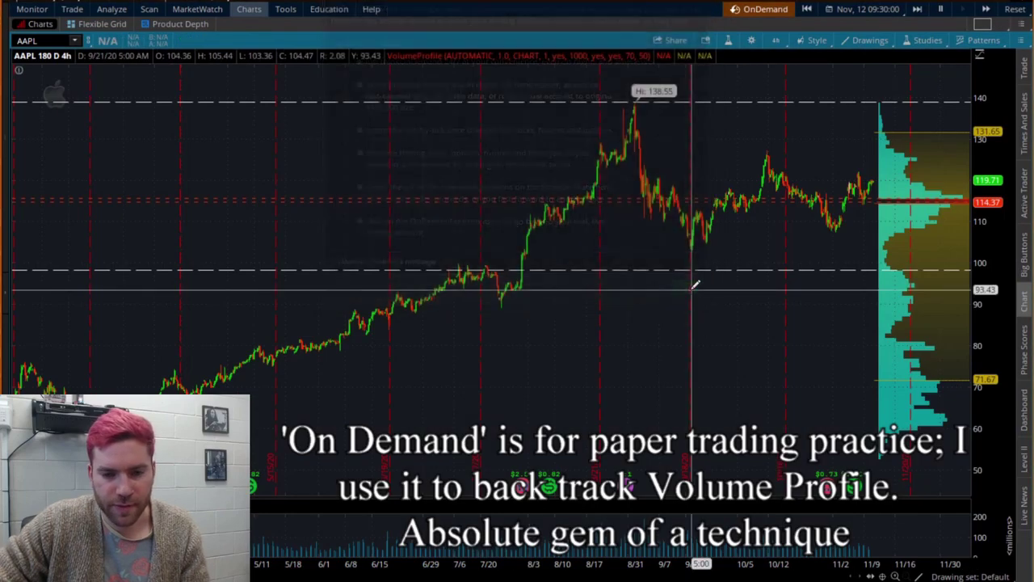
{"action": "left_click", "coordinate": [895, 10]}
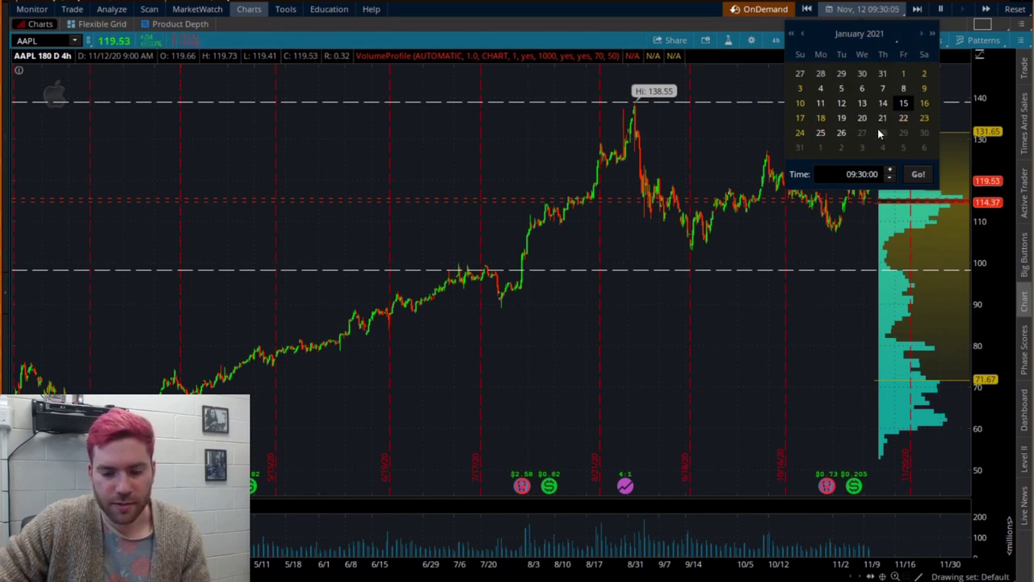
{"action": "left_click", "coordinate": [917, 175]}
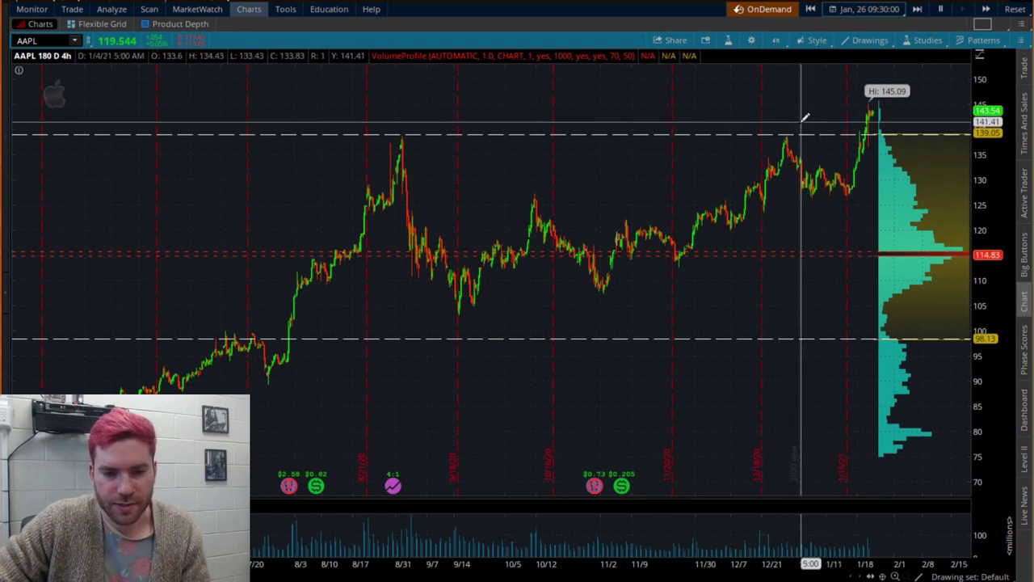
Rewind the AAPL replay to December 28, 2020 and further back to an earlier date to examine the past volume profile.
{"action": "left_click", "coordinate": [859, 11]}
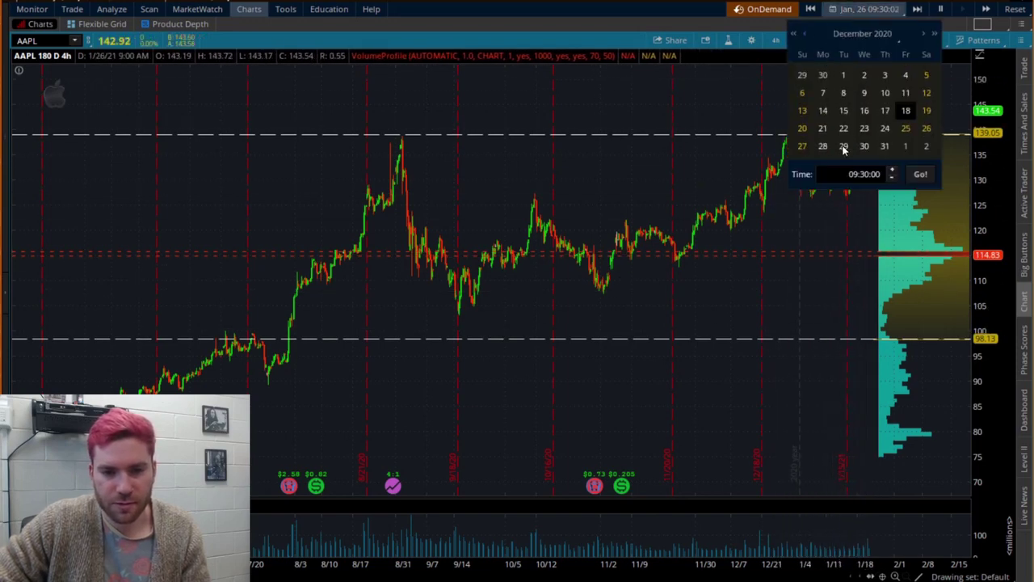
{"action": "left_click", "coordinate": [918, 175]}
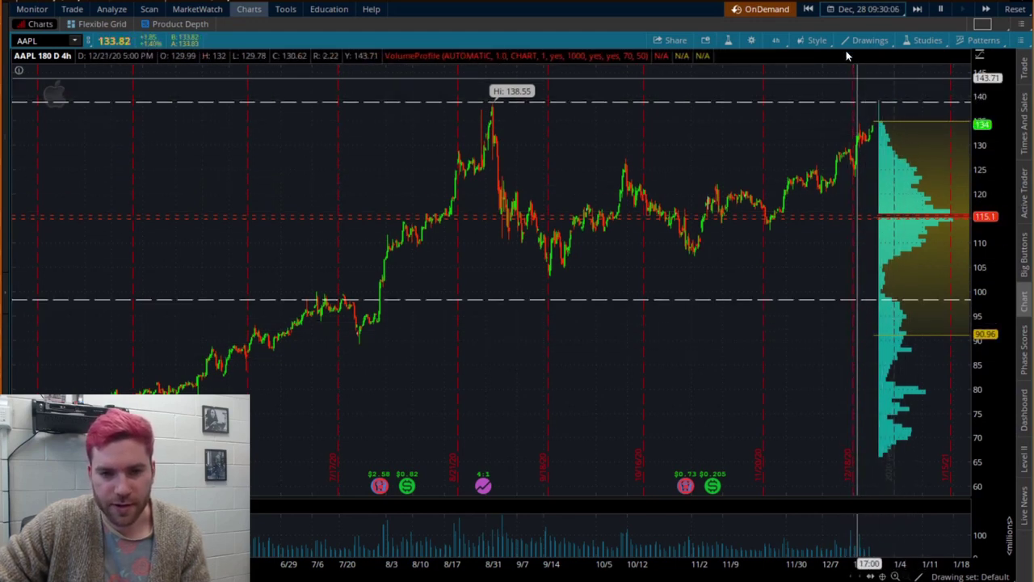
{"action": "left_click", "coordinate": [827, 9]}
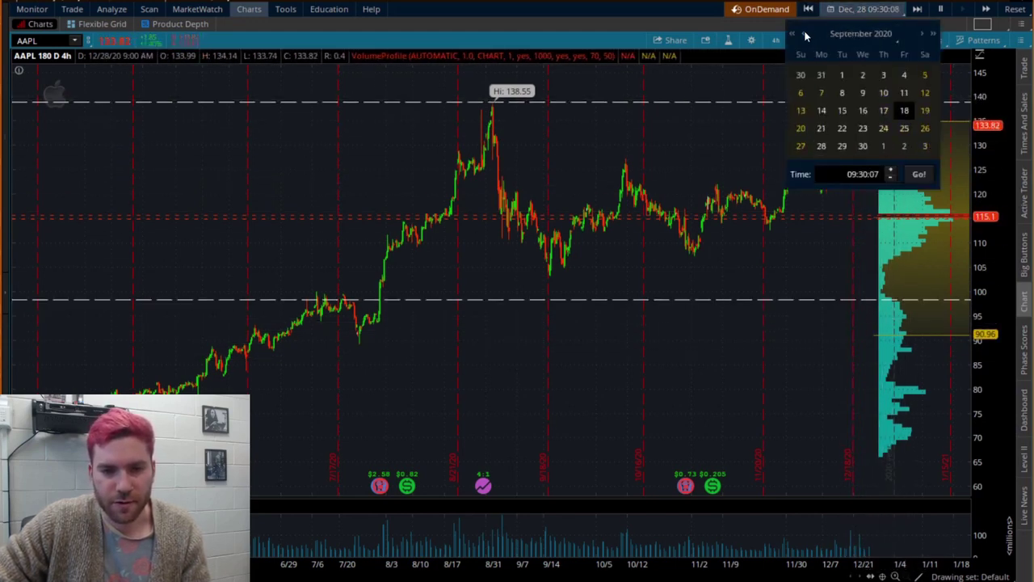
{"action": "left_click", "coordinate": [916, 173]}
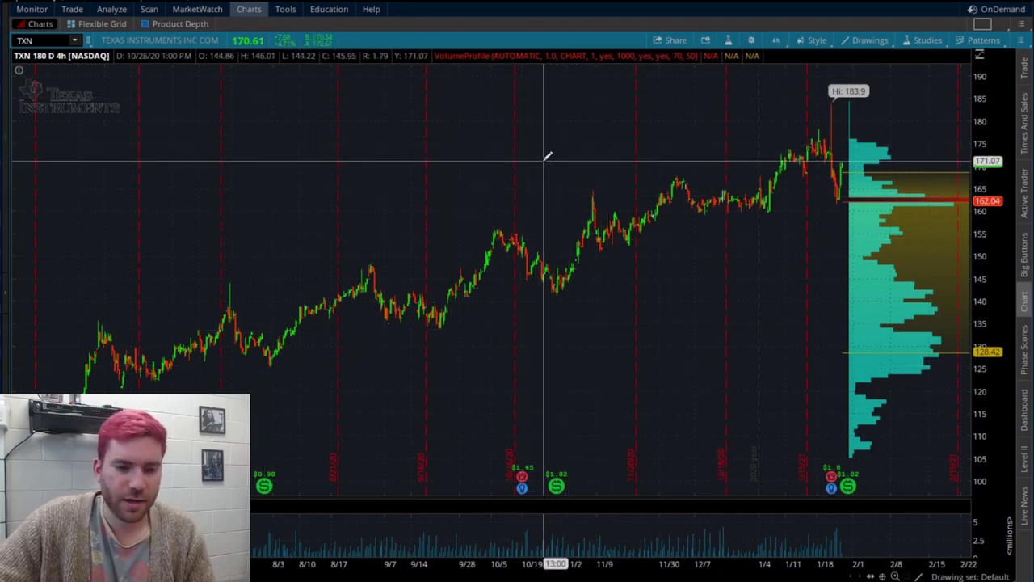
Place price levels on the TXN chart at the 168.6 and 128.42 value-area boundaries.
{"action": "middle_click", "coordinate": [574, 180]}
{"action": "left_click", "coordinate": [599, 207]}
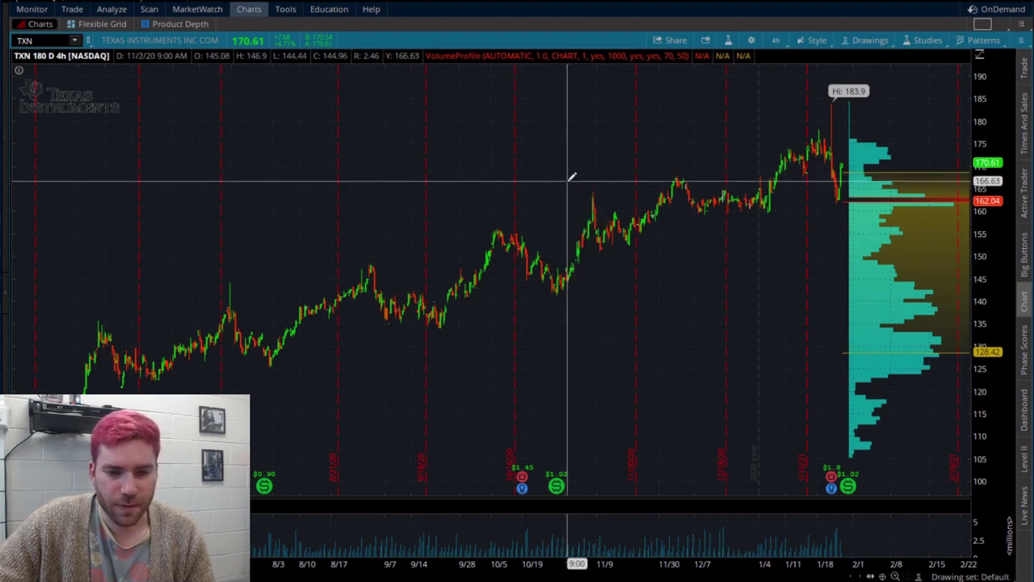
{"action": "left_click", "coordinate": [571, 172]}
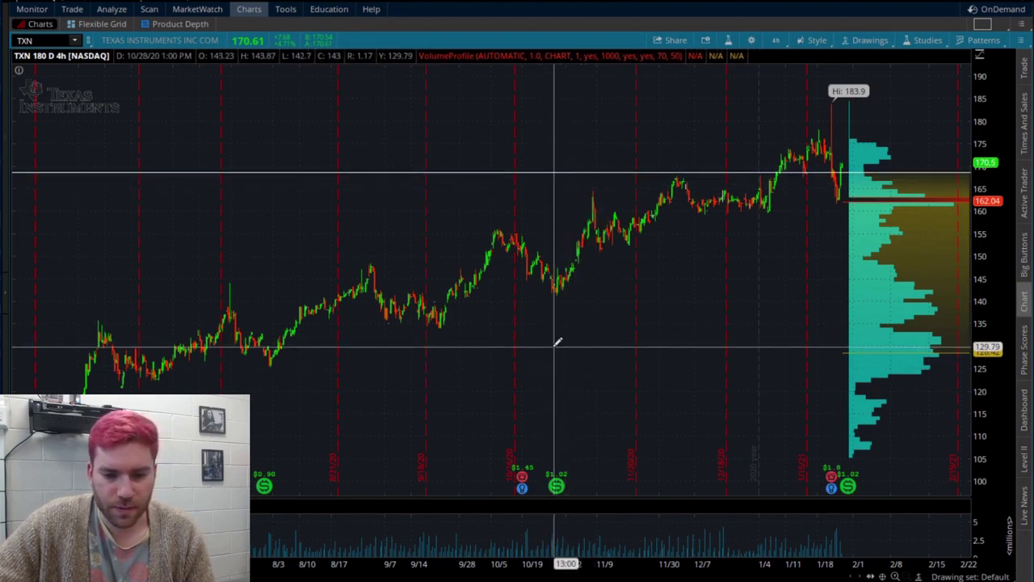
{"action": "left_click", "coordinate": [557, 352]}
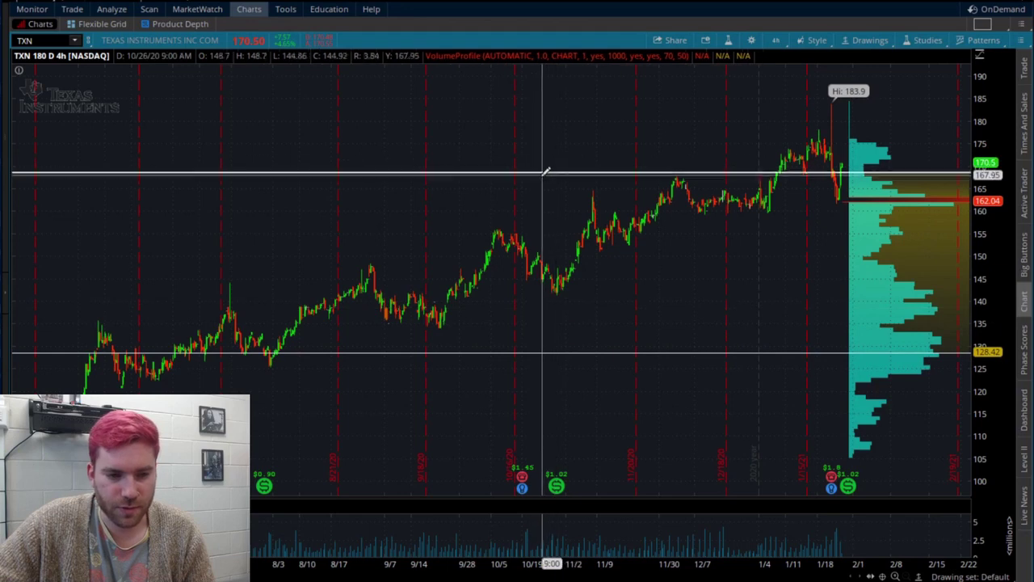
Give the 168.6 price level on the TXN chart a long-dashed style.
{"action": "right_click", "coordinate": [545, 173]}
{"action": "left_click", "coordinate": [571, 203]}
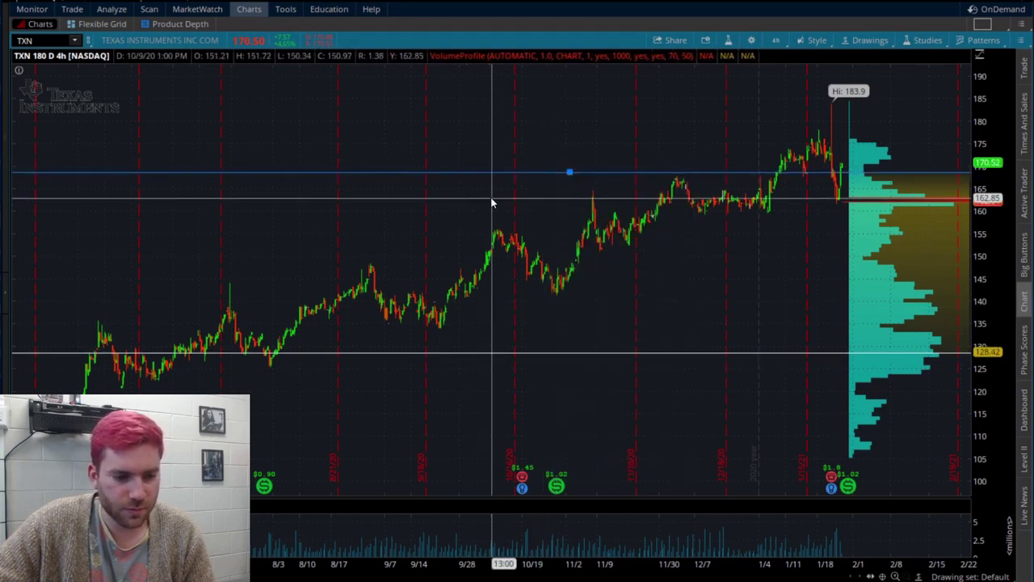
{"action": "double_click", "coordinate": [508, 171]}
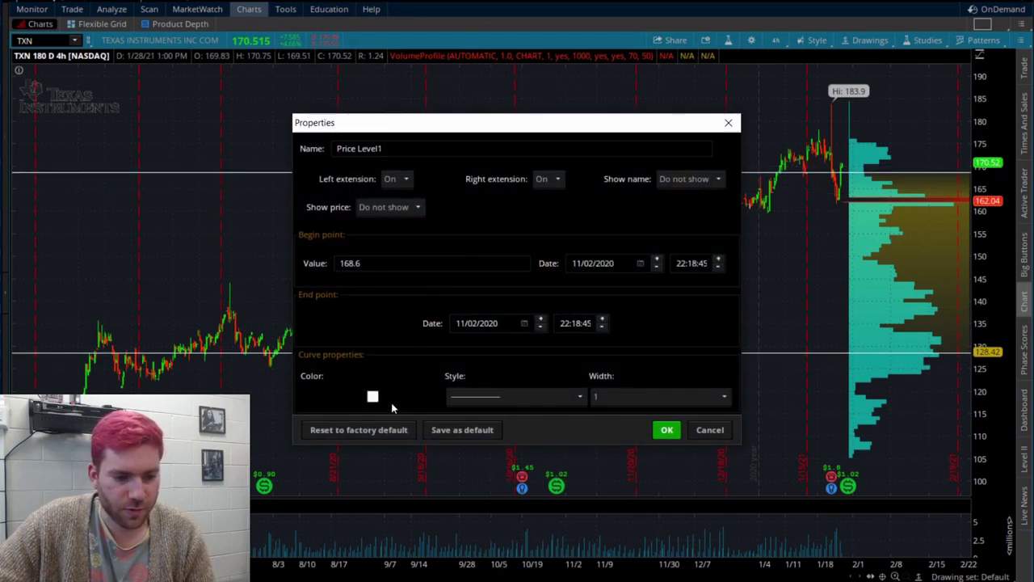
{"action": "left_click", "coordinate": [485, 396]}
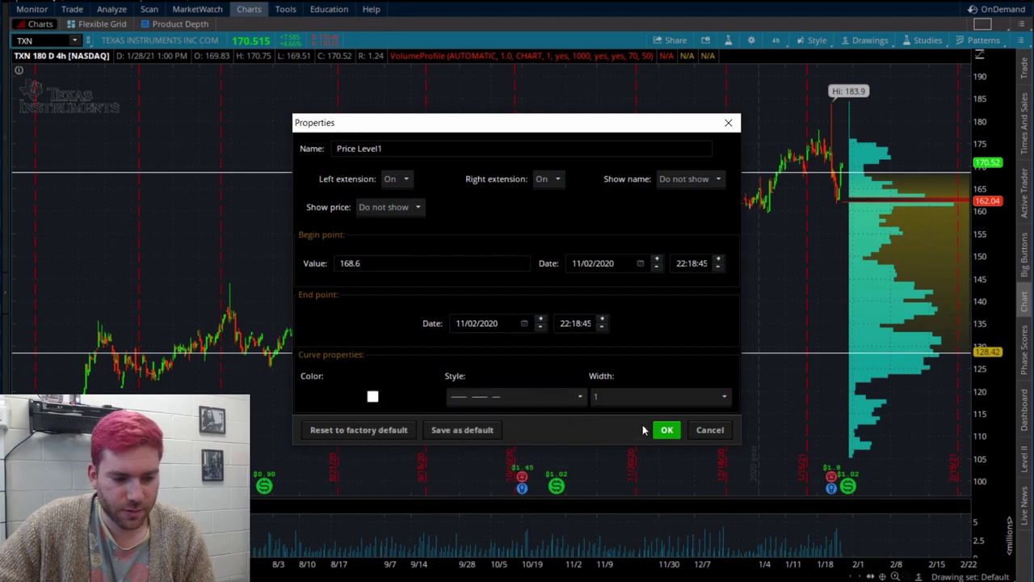
{"action": "left_click", "coordinate": [666, 430]}
Give the 128.42 price level on the TXN chart the same long-dashed style.
{"action": "right_click", "coordinate": [687, 351]}
{"action": "left_click", "coordinate": [736, 330]}
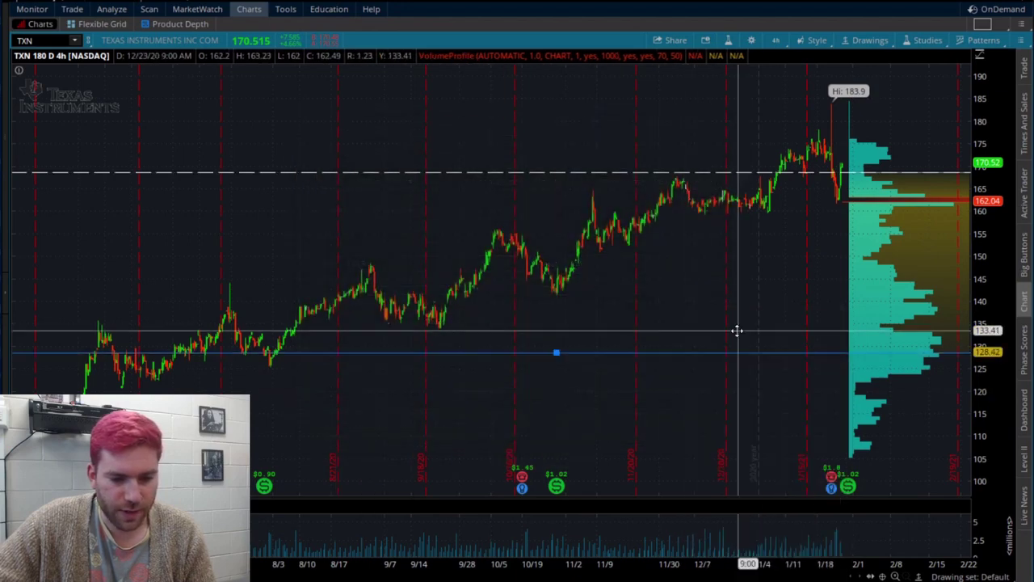
{"action": "double_click", "coordinate": [683, 351]}
{"action": "left_click", "coordinate": [478, 438]}
{"action": "left_click", "coordinate": [659, 430]}
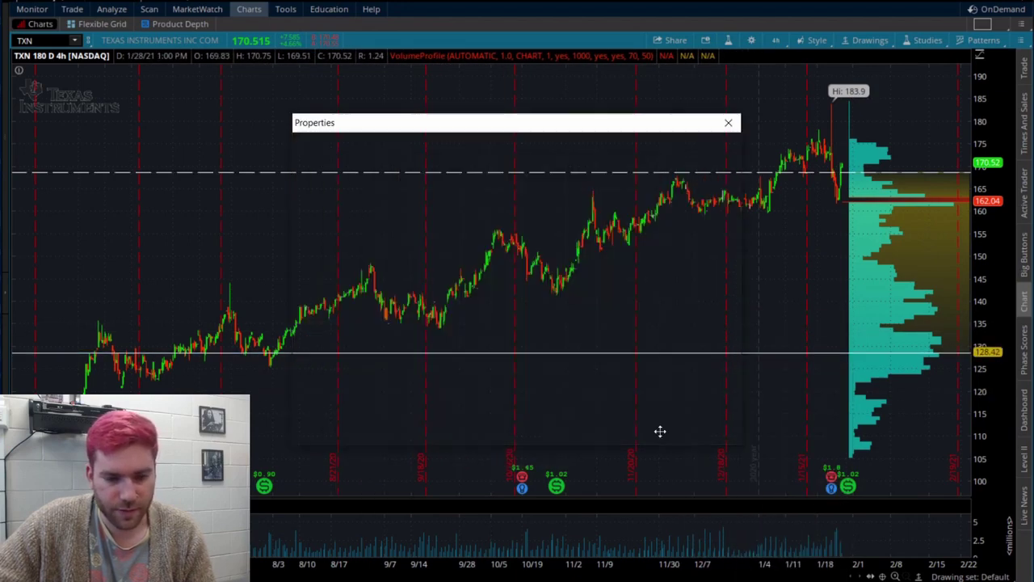
Place price levels at 163.34 and 162.03 around the TXN point of control and style the lower one red and short-dashed.
{"action": "left_click", "coordinate": [661, 197]}
{"action": "right_click", "coordinate": [667, 198]}
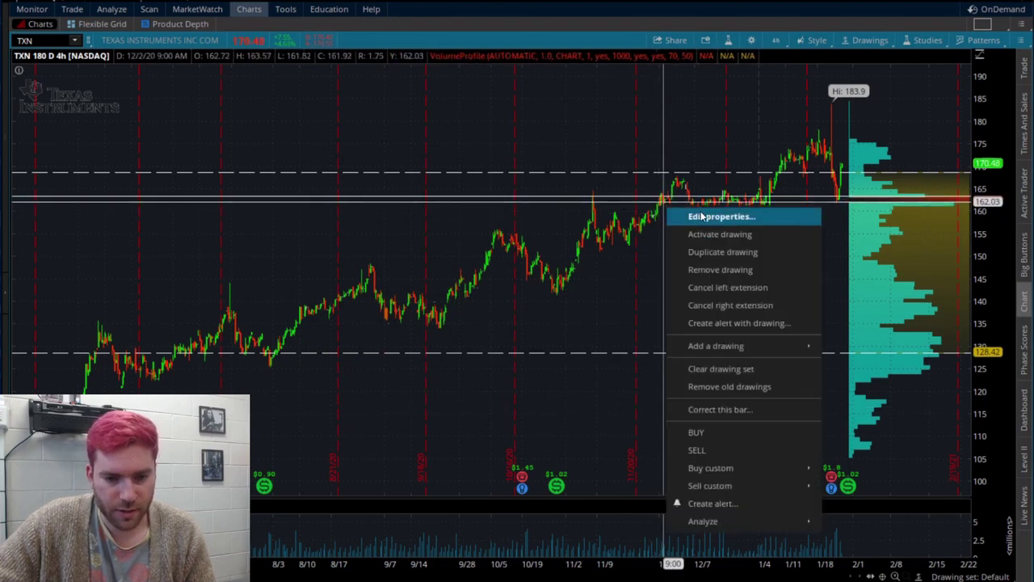
{"action": "left_click", "coordinate": [702, 216]}
{"action": "left_click", "coordinate": [513, 396]}
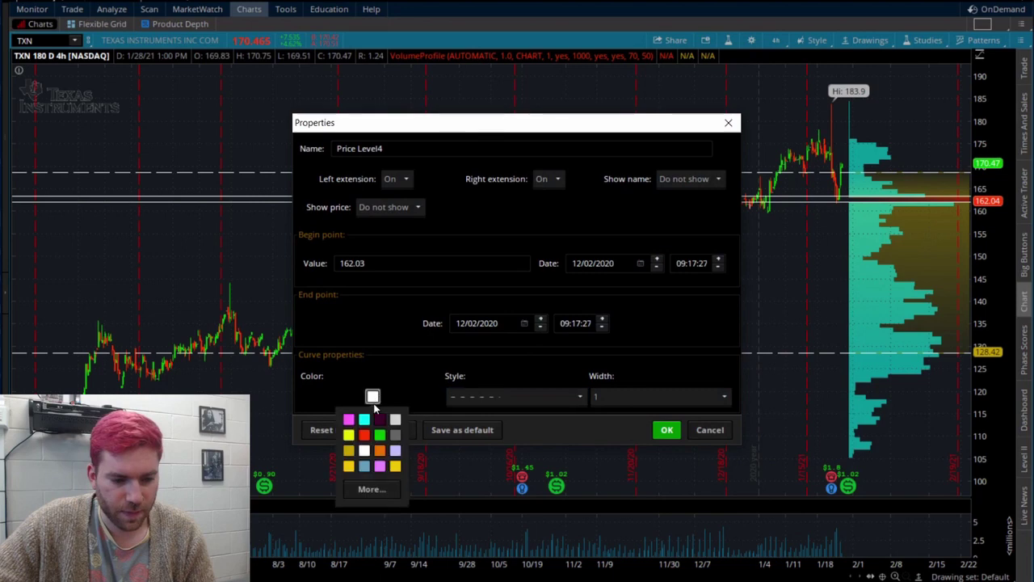
{"action": "left_click", "coordinate": [667, 430]}
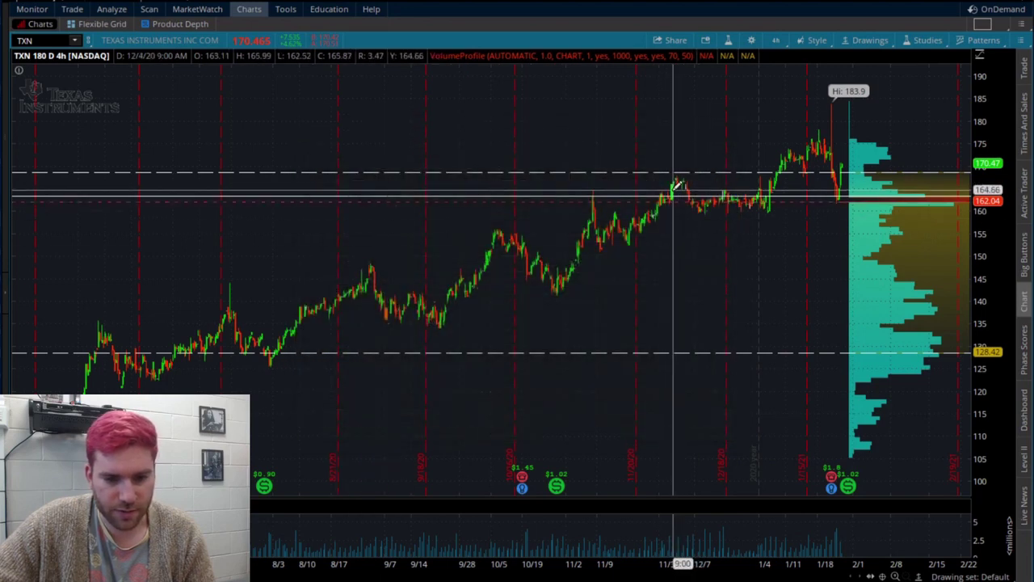
Style the 163.34 price level on the TXN chart red and short-dashed.
{"action": "right_click", "coordinate": [677, 198]}
{"action": "left_click", "coordinate": [709, 210]}
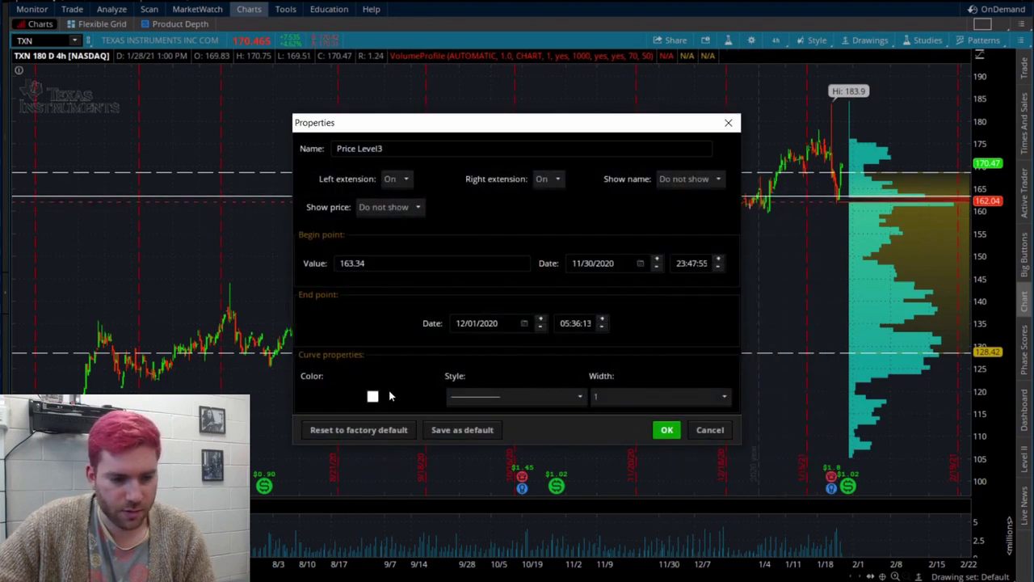
{"action": "left_click", "coordinate": [667, 430]}
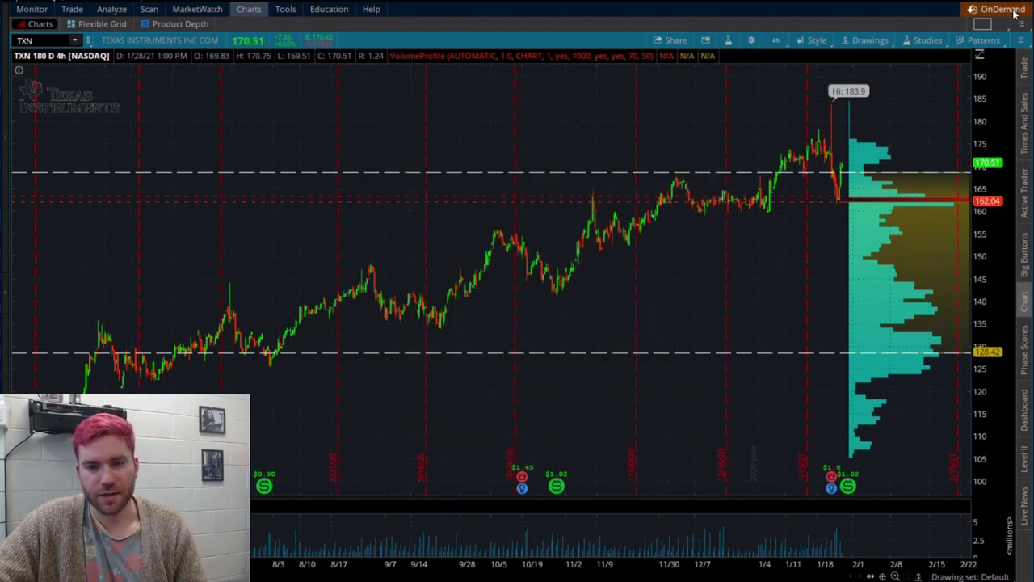
Start OnDemand mode for the TXN chart and set the replay date to January 26, 2021.
{"action": "left_click", "coordinate": [1002, 9]}
{"action": "left_click", "coordinate": [692, 294]}
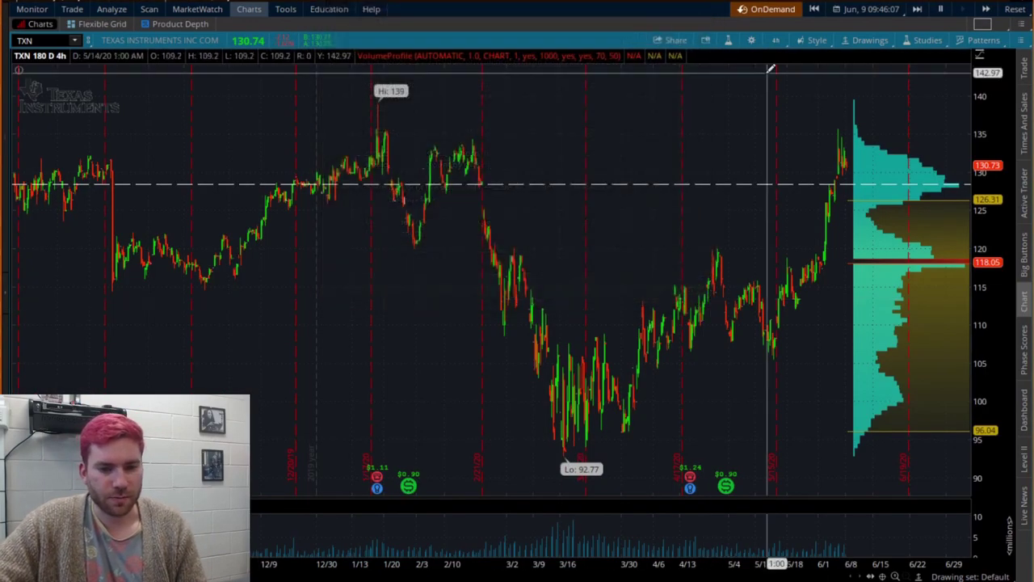
{"action": "left_click", "coordinate": [866, 9]}
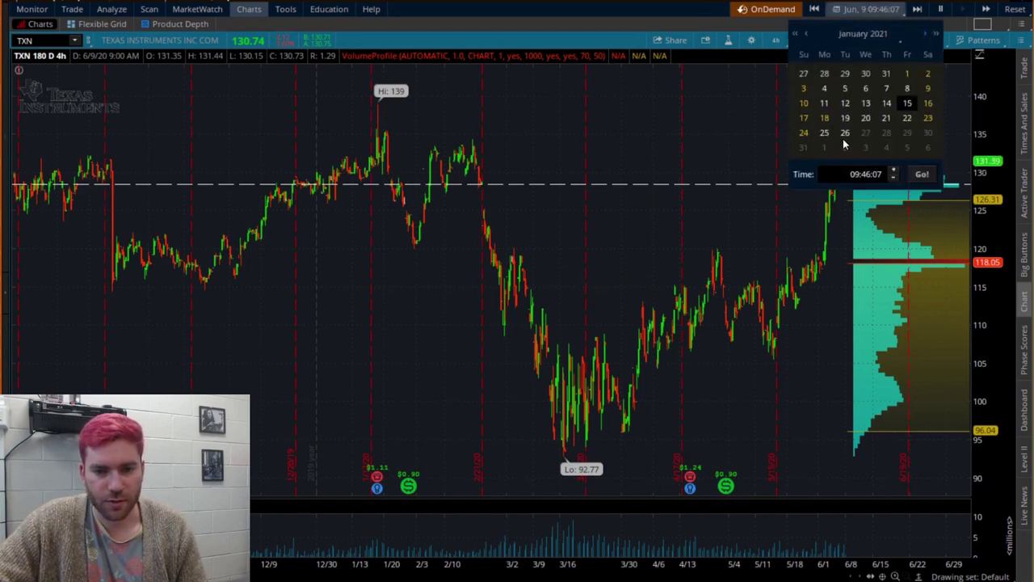
{"action": "left_click", "coordinate": [845, 133]}
{"action": "left_click", "coordinate": [921, 174]}
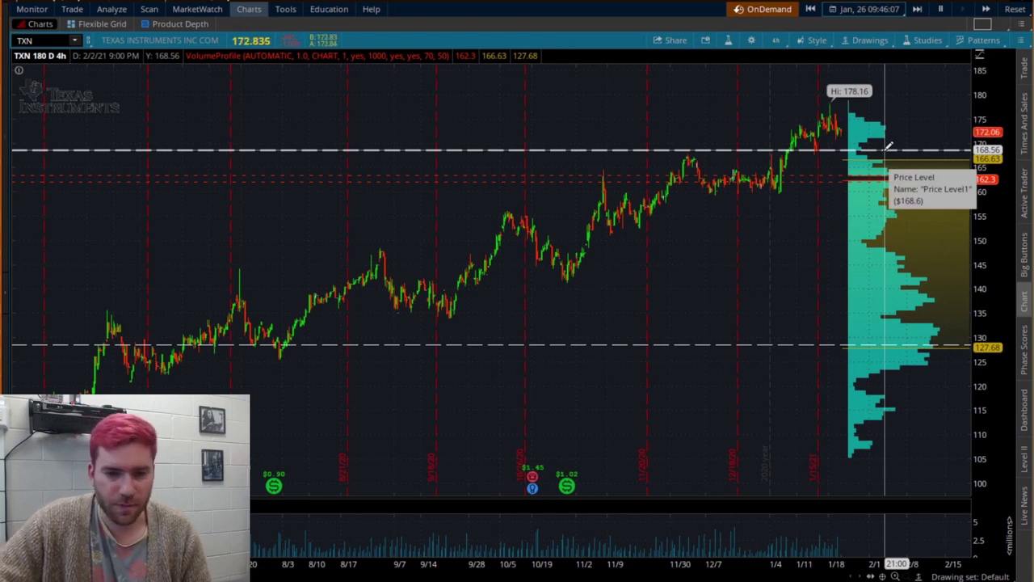
Step the TXN replay back to December 28, 2020 and from there to November 28, 2020 to compare the volume profiles.
{"action": "left_click", "coordinate": [870, 11]}
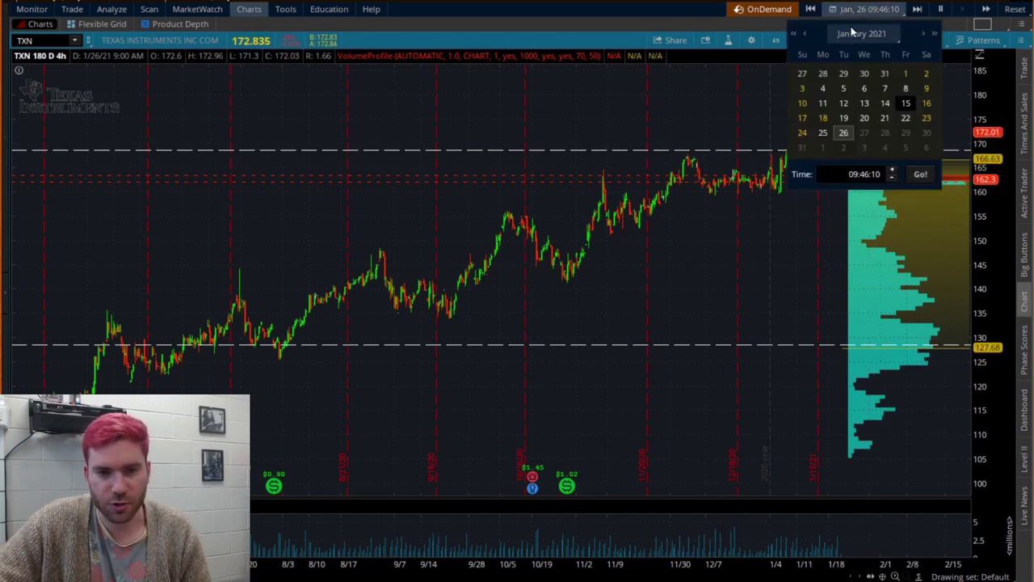
{"action": "left_click", "coordinate": [805, 34]}
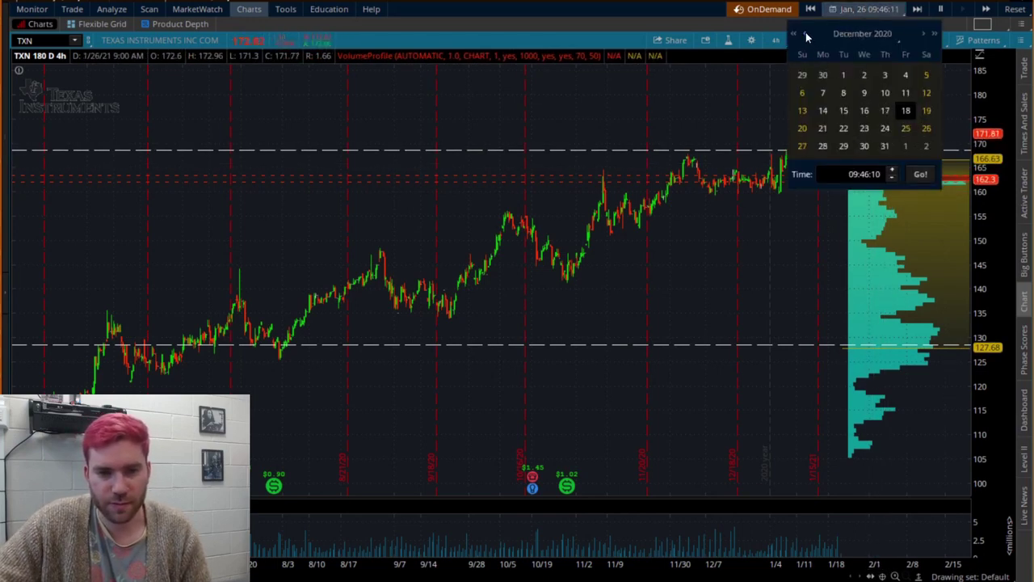
{"action": "left_click", "coordinate": [823, 146]}
{"action": "left_click", "coordinate": [921, 174]}
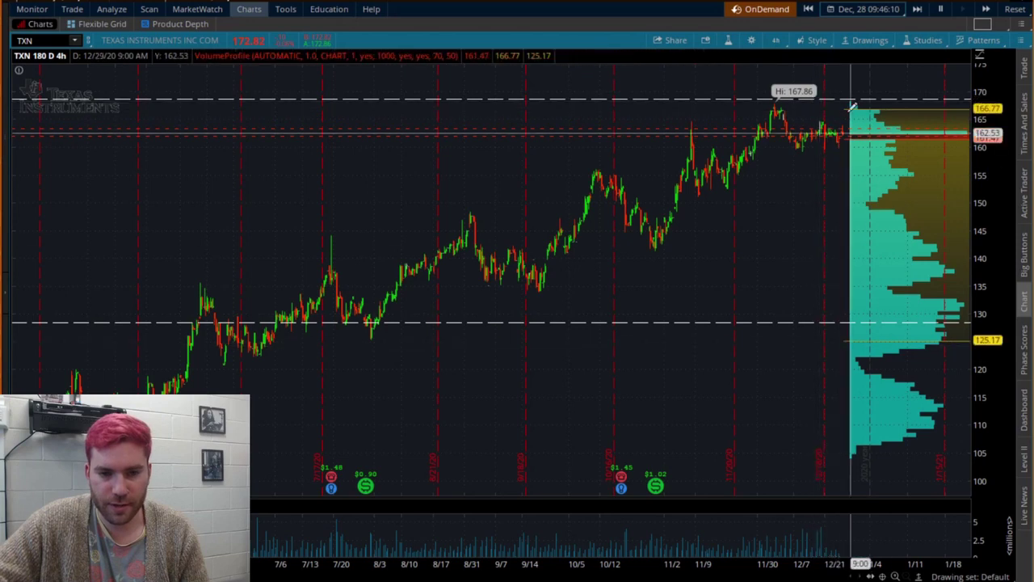
{"action": "left_click", "coordinate": [827, 10]}
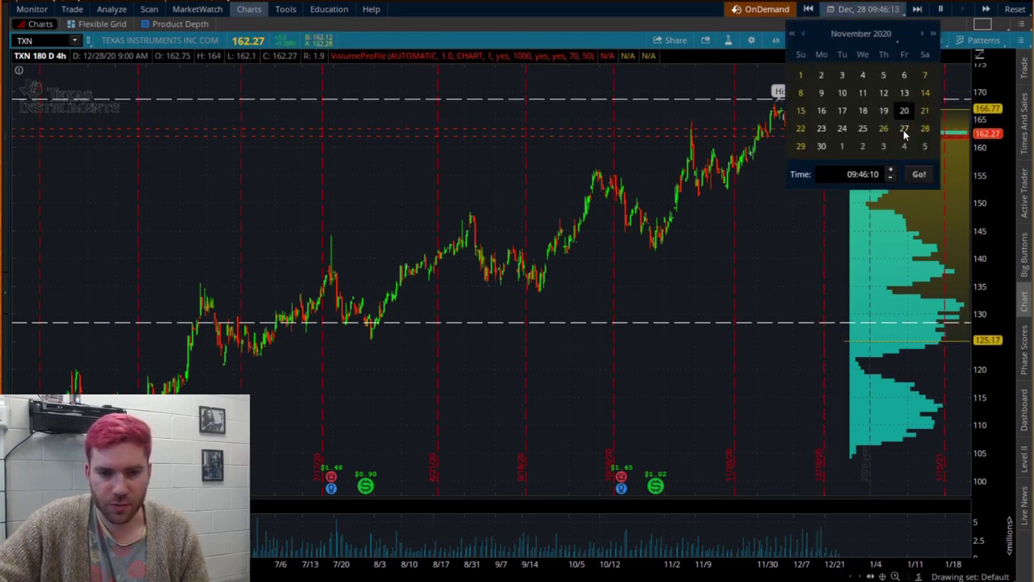
{"action": "left_click", "coordinate": [921, 174]}
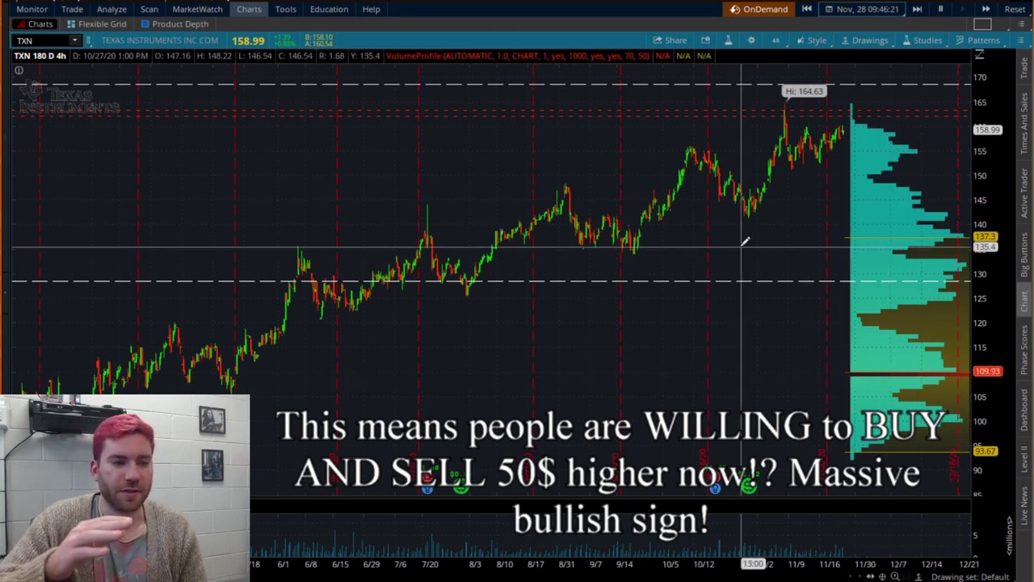
Set the OnDemand replay date for TXN back to August 28, 2020.
{"action": "left_click", "coordinate": [830, 9]}
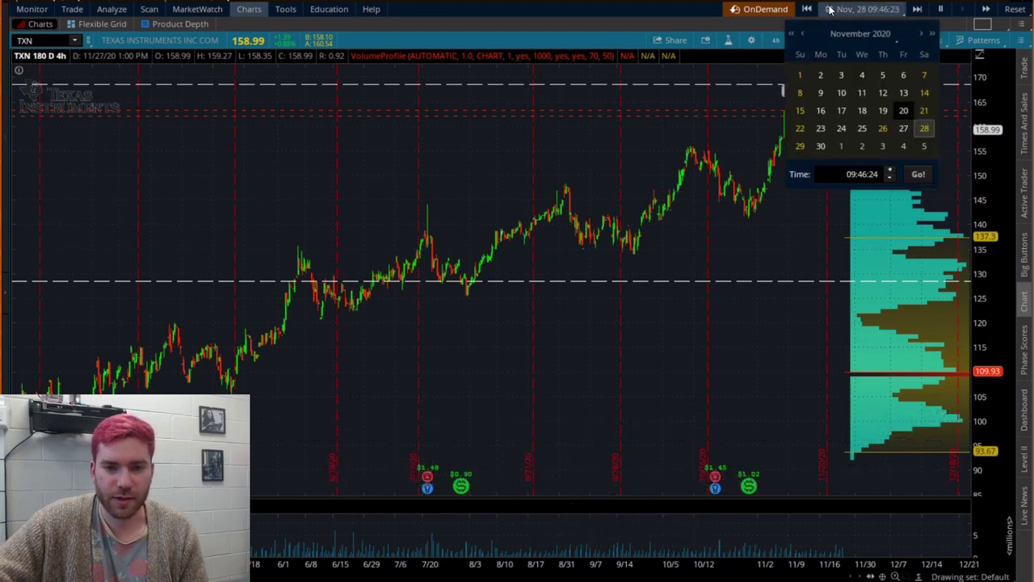
{"action": "left_click", "coordinate": [802, 33]}
{"action": "left_click", "coordinate": [802, 33]}
{"action": "left_click", "coordinate": [802, 33]}
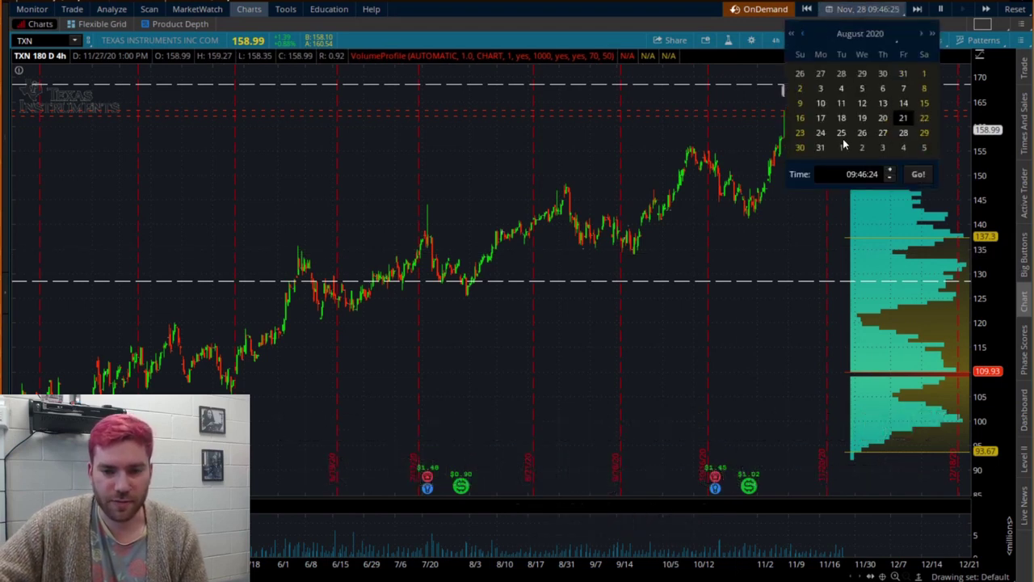
{"action": "left_click", "coordinate": [918, 173]}
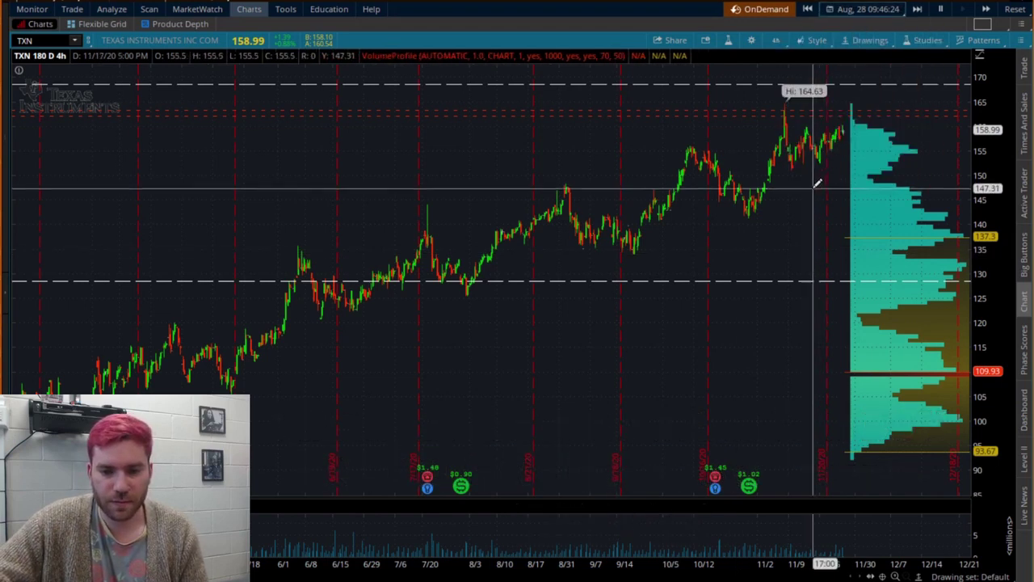